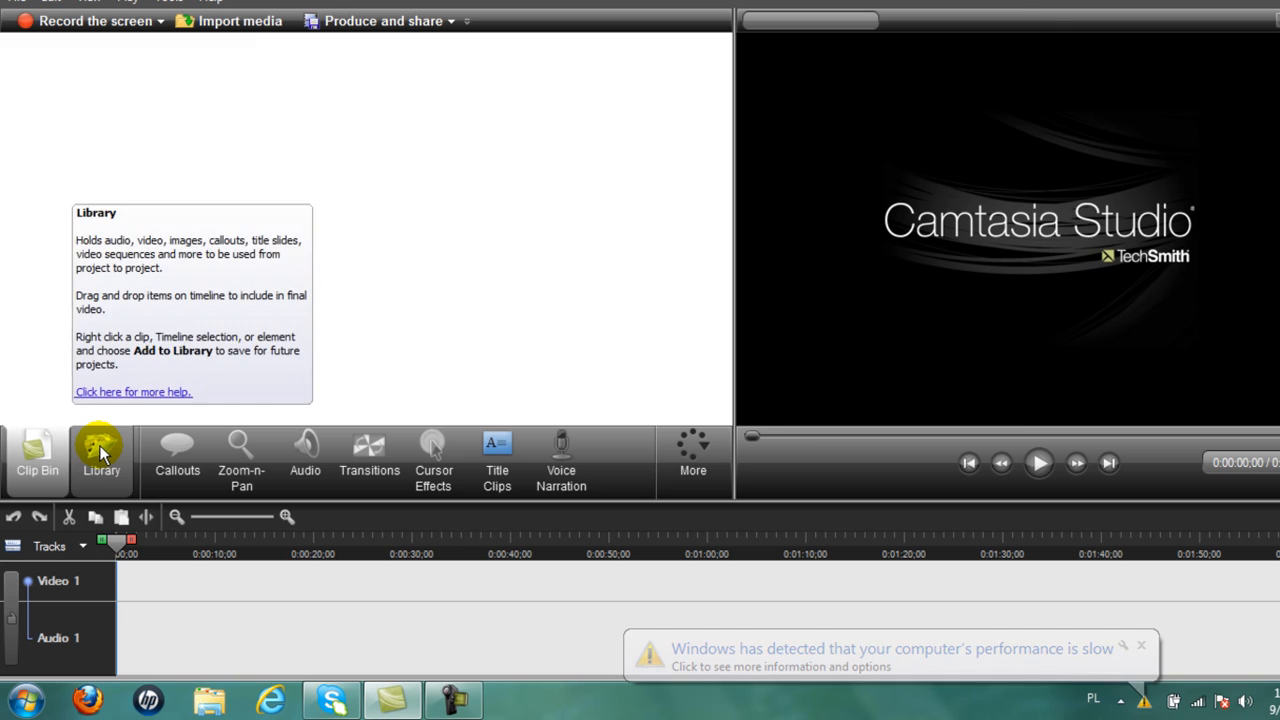
Drag the Library's Digital Radius Animation onto Video 1, accepting 640x480 editing dimensions.
click(101, 452)
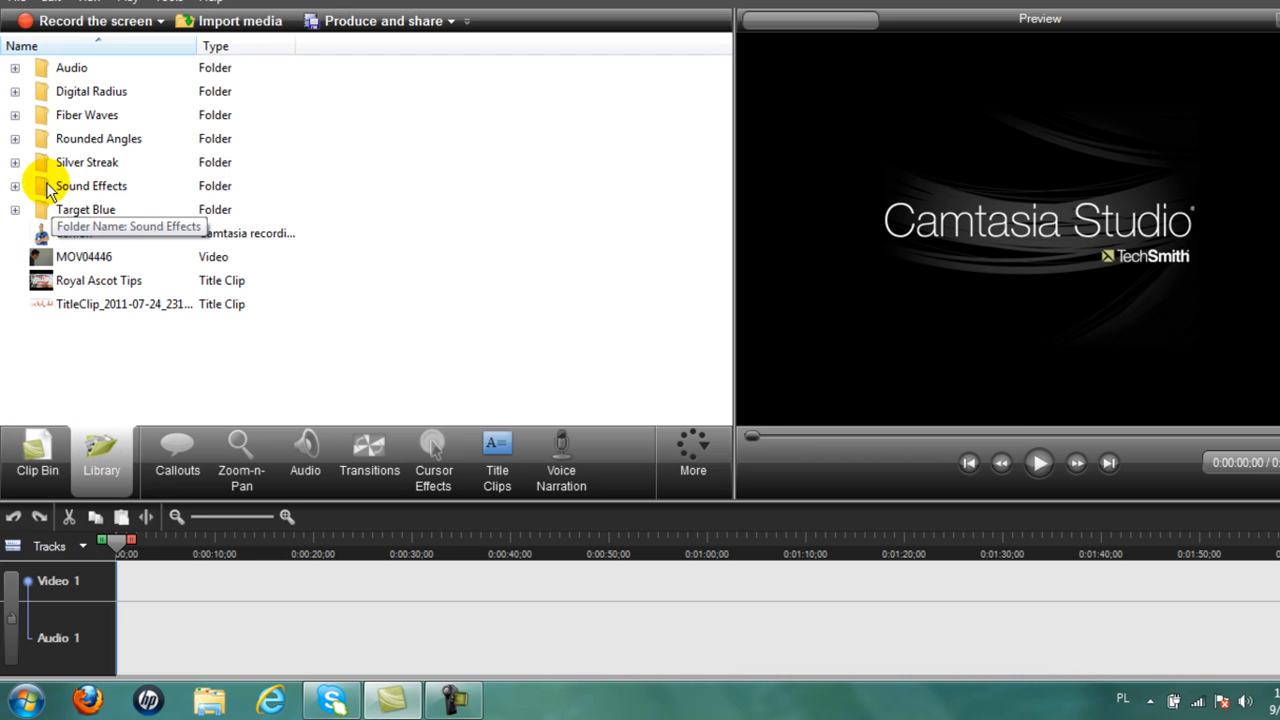
click(14, 92)
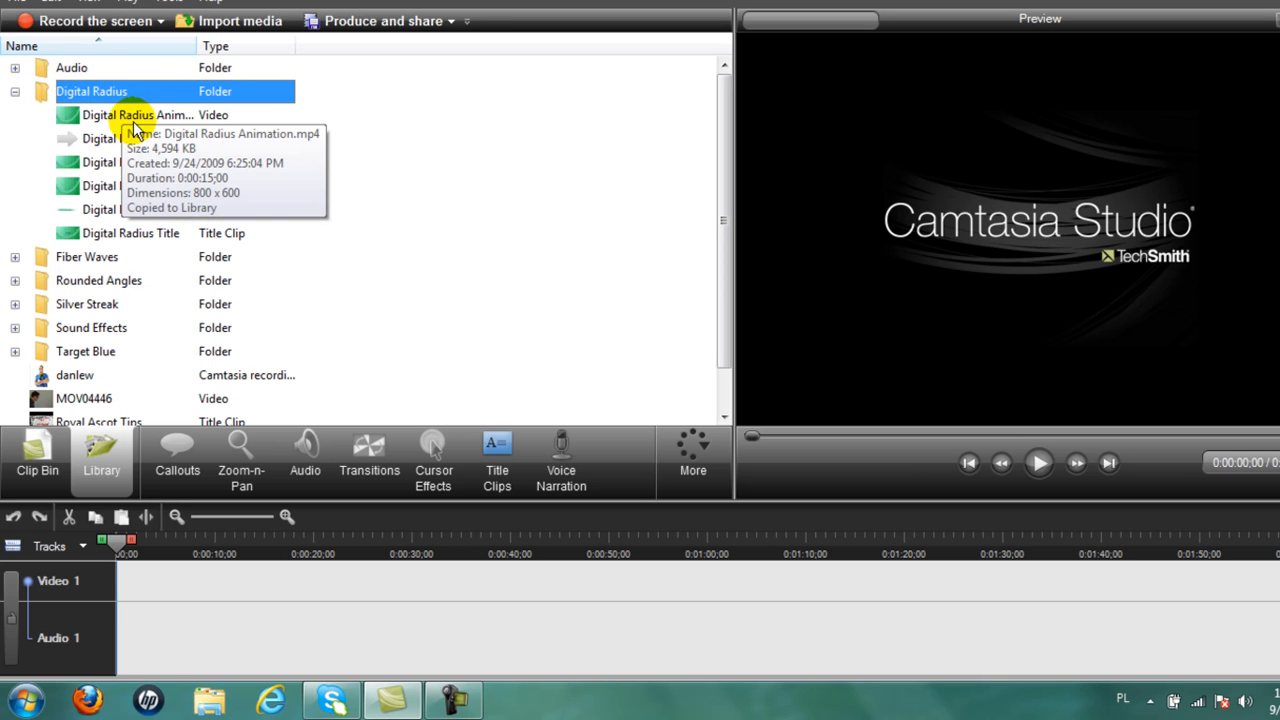
mouse_move(135, 122)
mouse_down()
mouse_move(189, 277)
mouse_move(232, 580)
mouse_up()
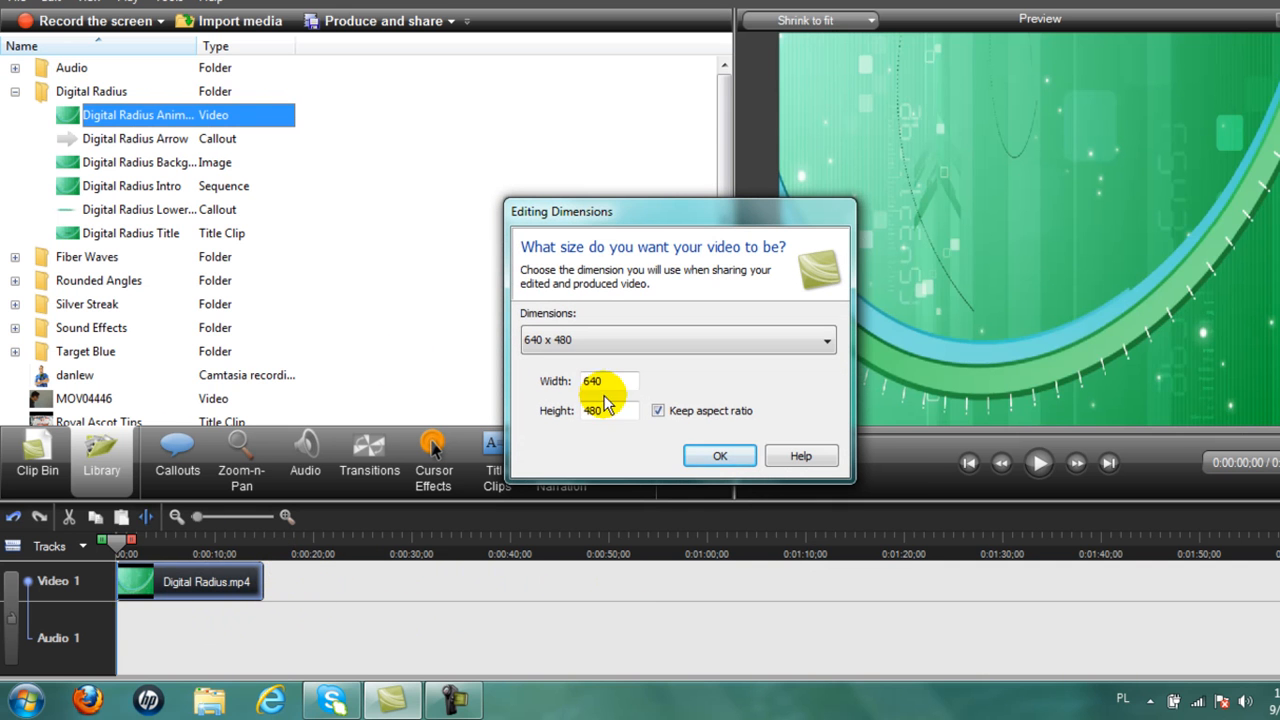
click(724, 458)
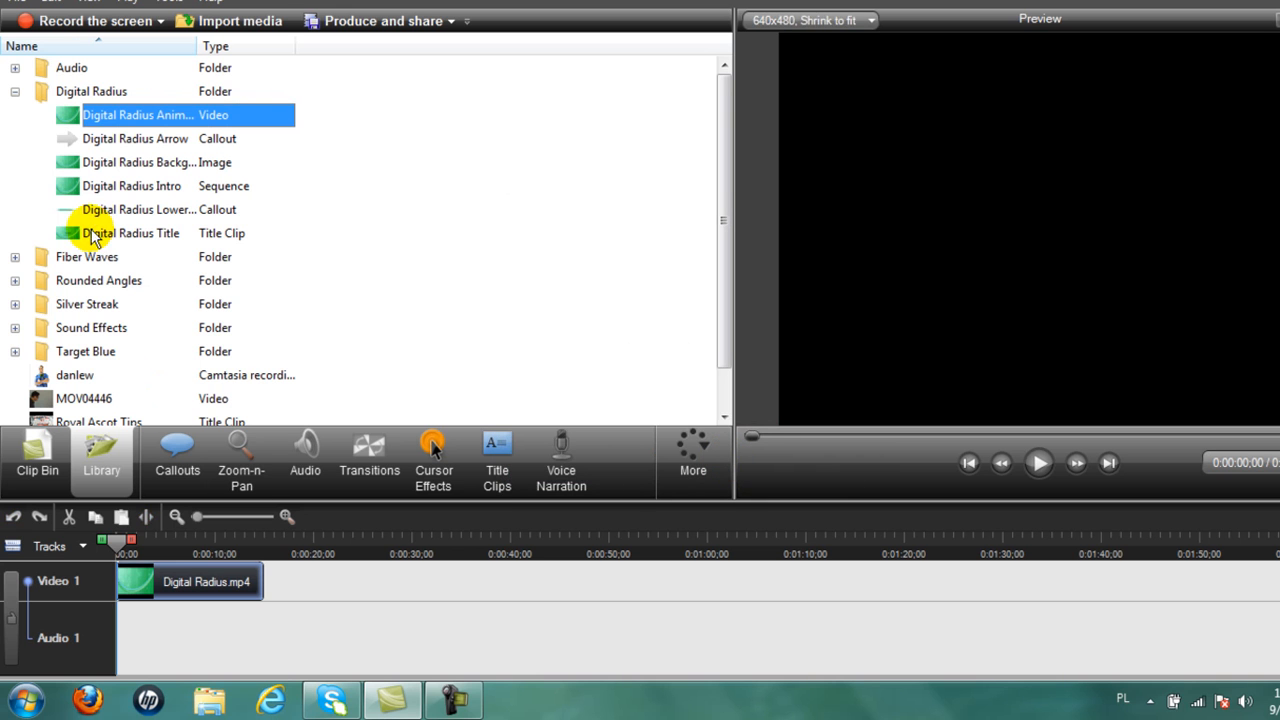
click(14, 69)
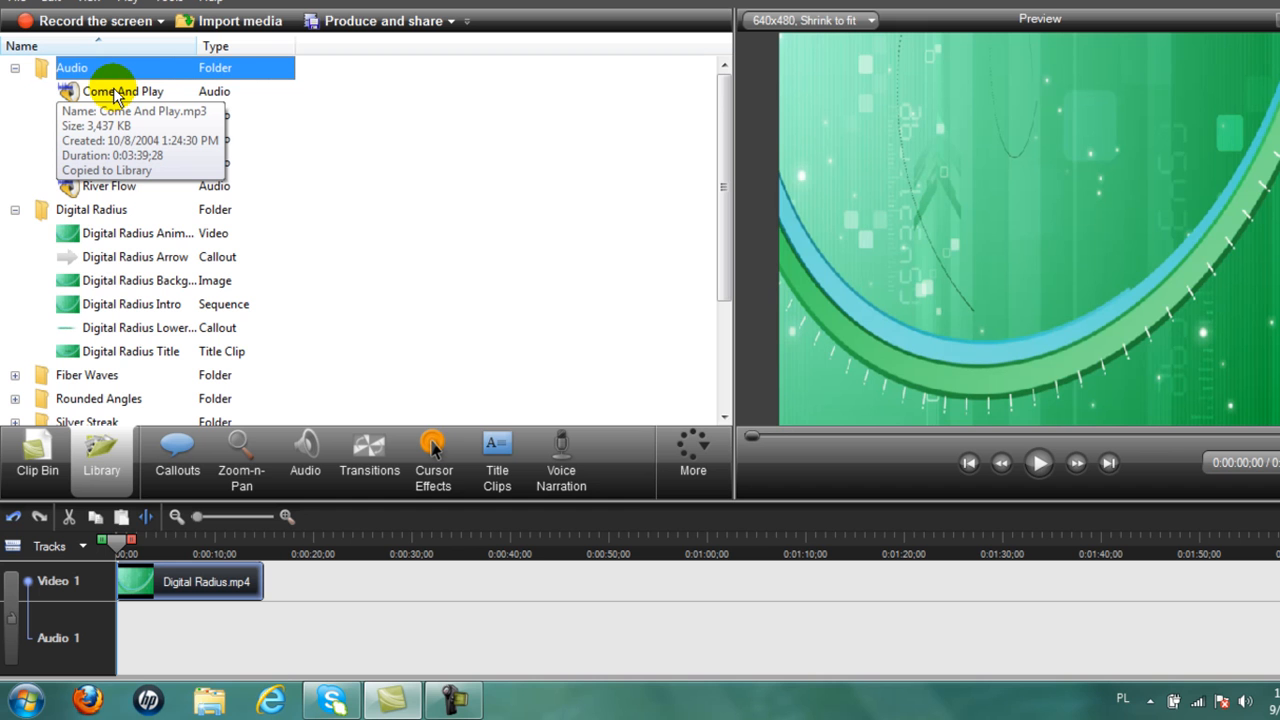
Place the Come And Play music on Audio 2 and scrub through the intro to preview it.
drag(117, 95, 172, 672)
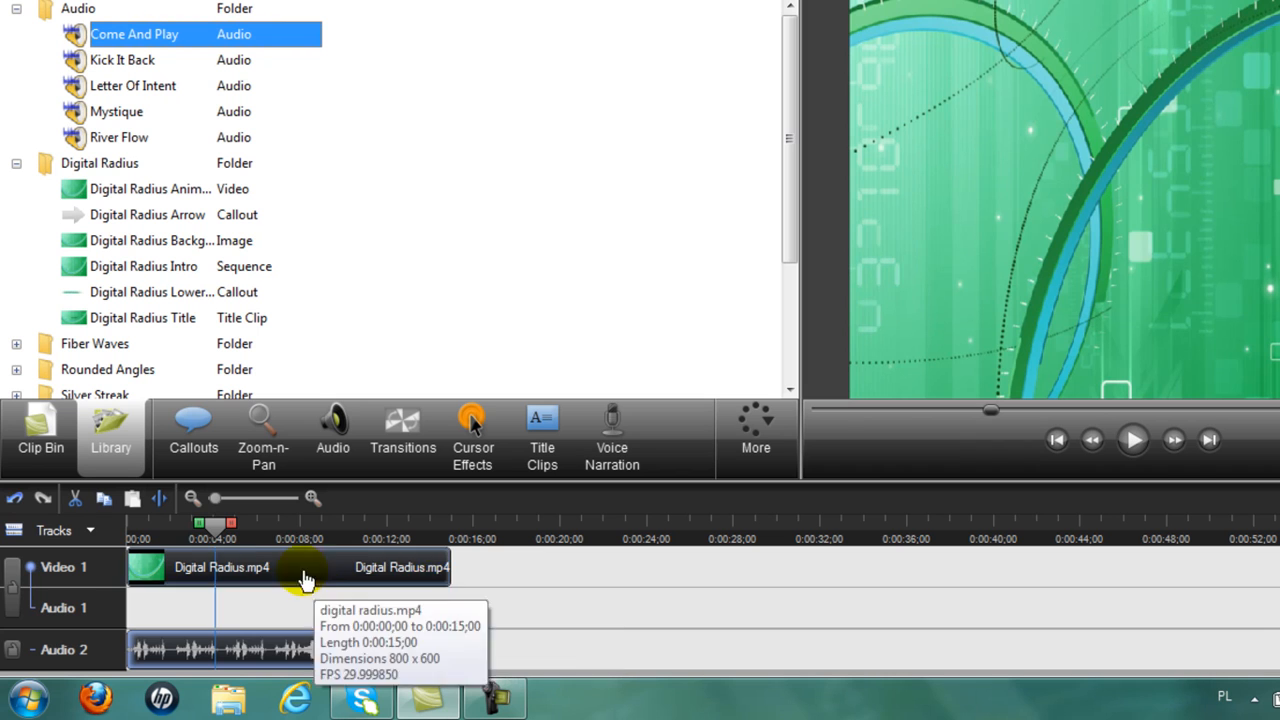
drag(218, 533, 418, 536)
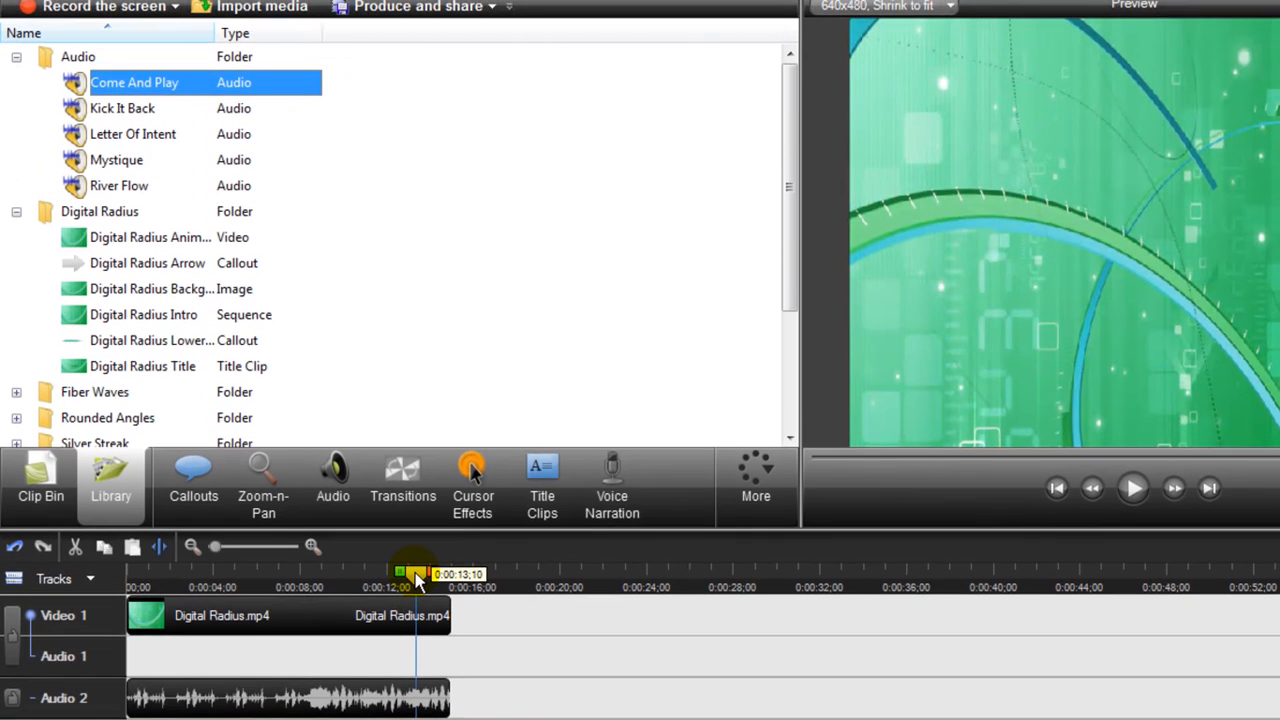
mouse_move(418, 580)
mouse_down()
mouse_move(305, 556)
mouse_move(401, 572)
mouse_up()
drag(478, 545, 493, 547)
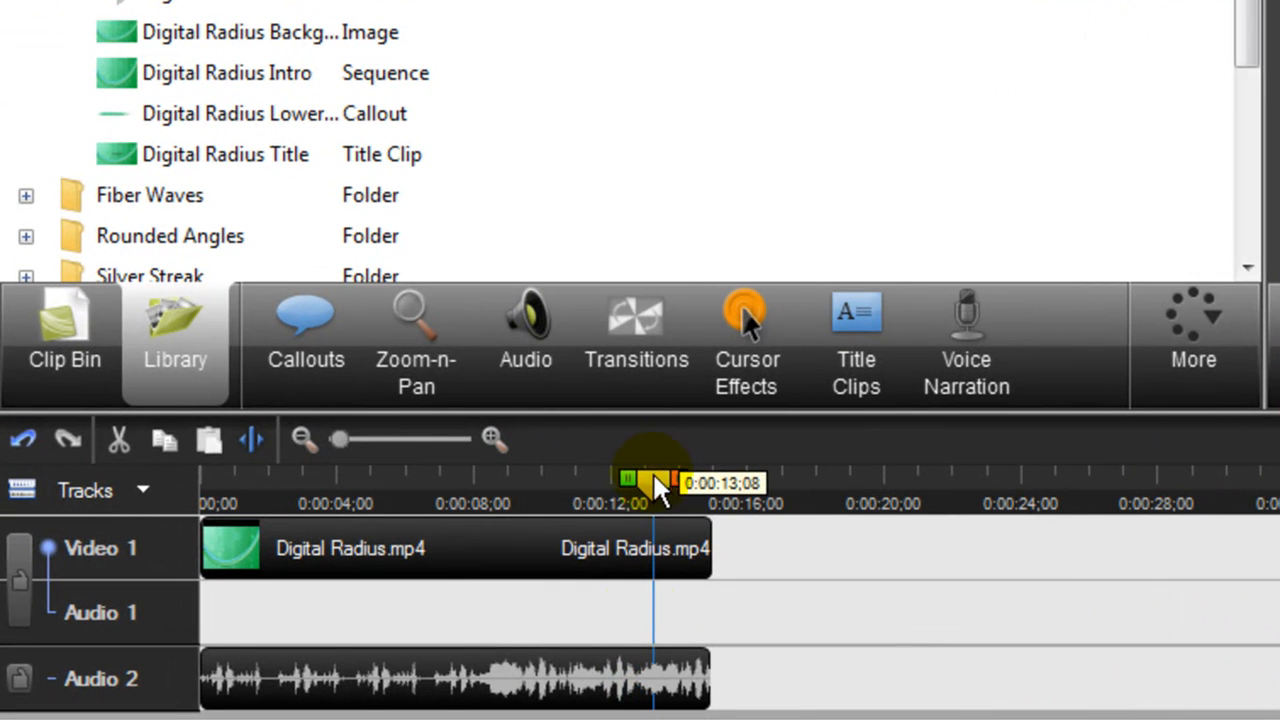
Apply Fade out to the Come And Play clip and play back the ending to check it.
right_click(676, 664)
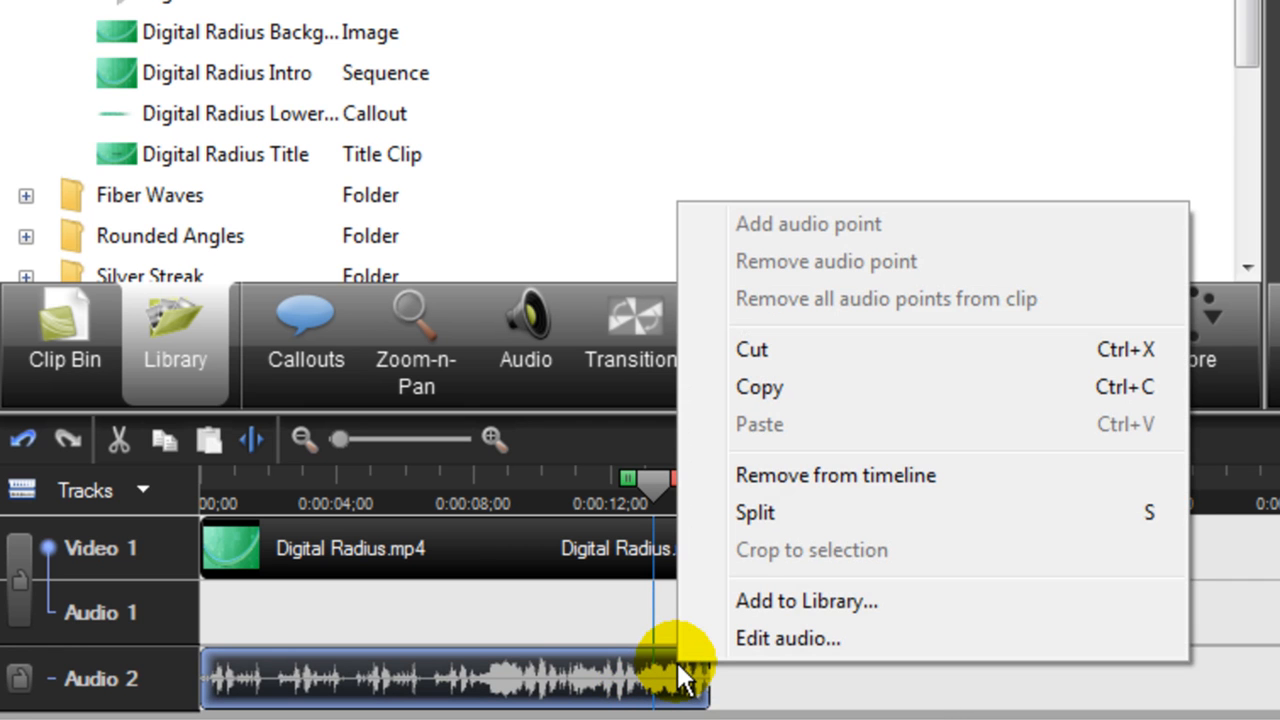
click(757, 646)
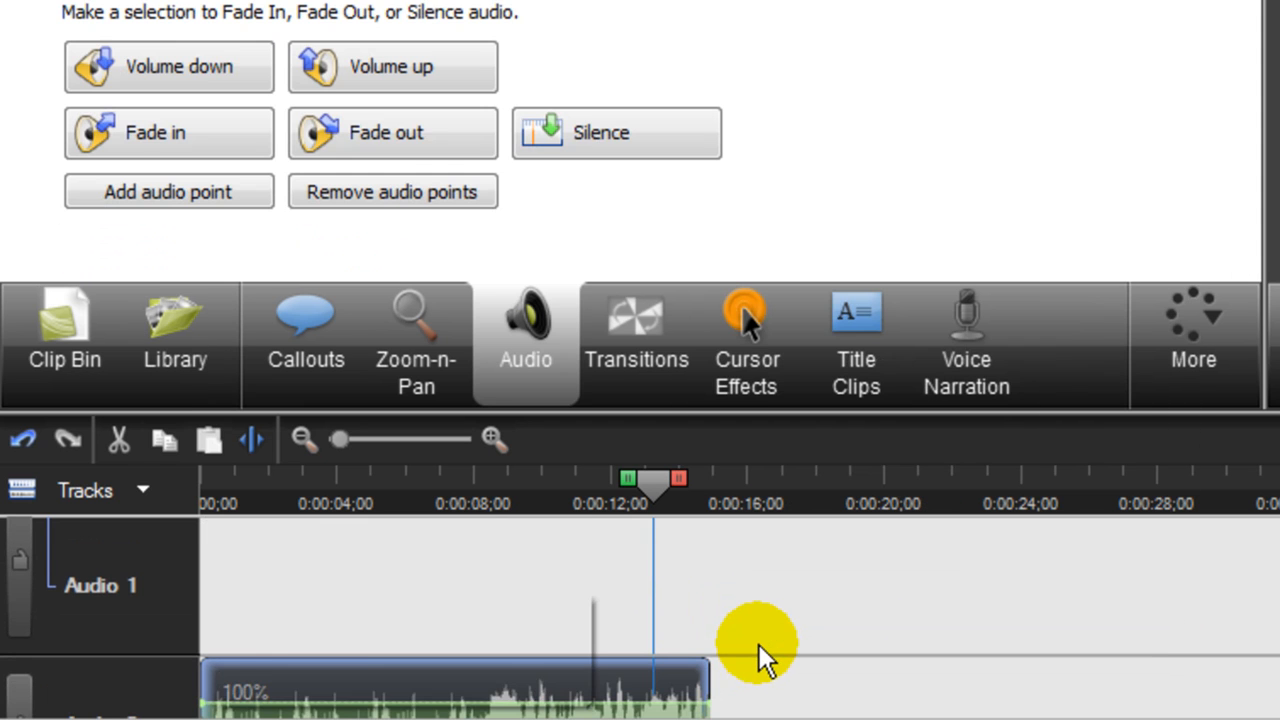
click(387, 134)
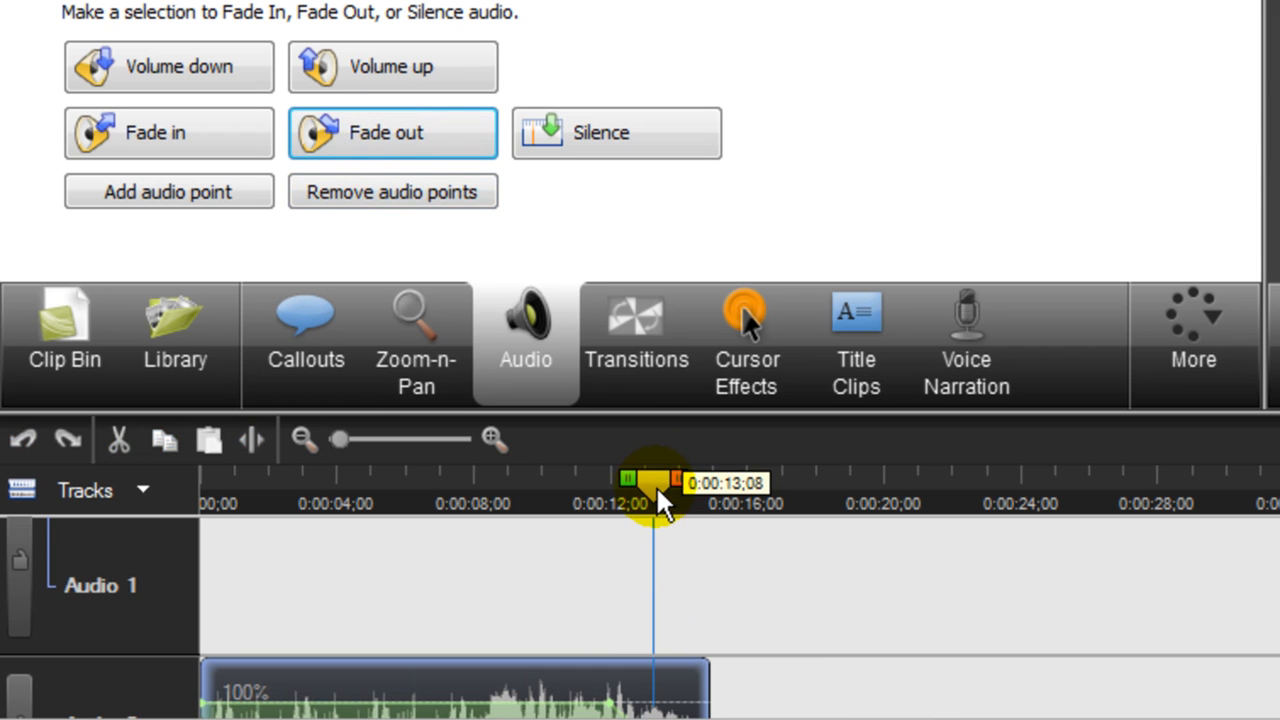
drag(652, 483, 558, 528)
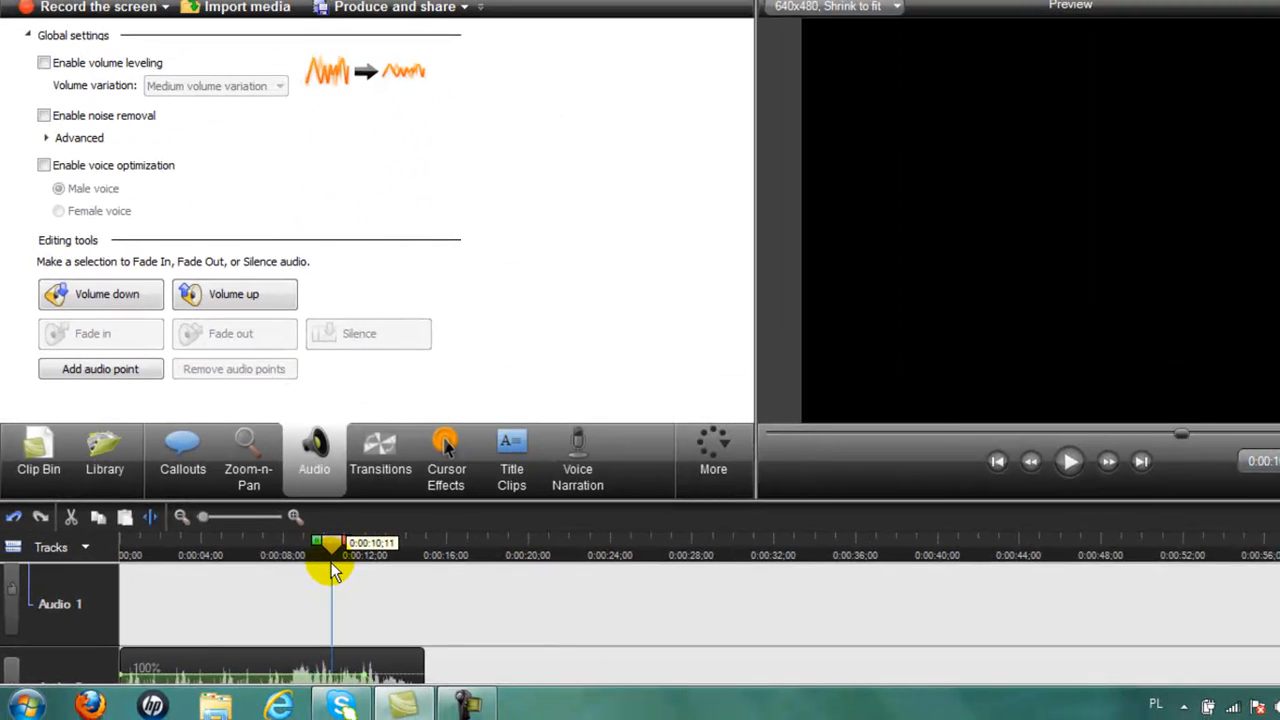
drag(333, 570, 334, 568)
click(1070, 461)
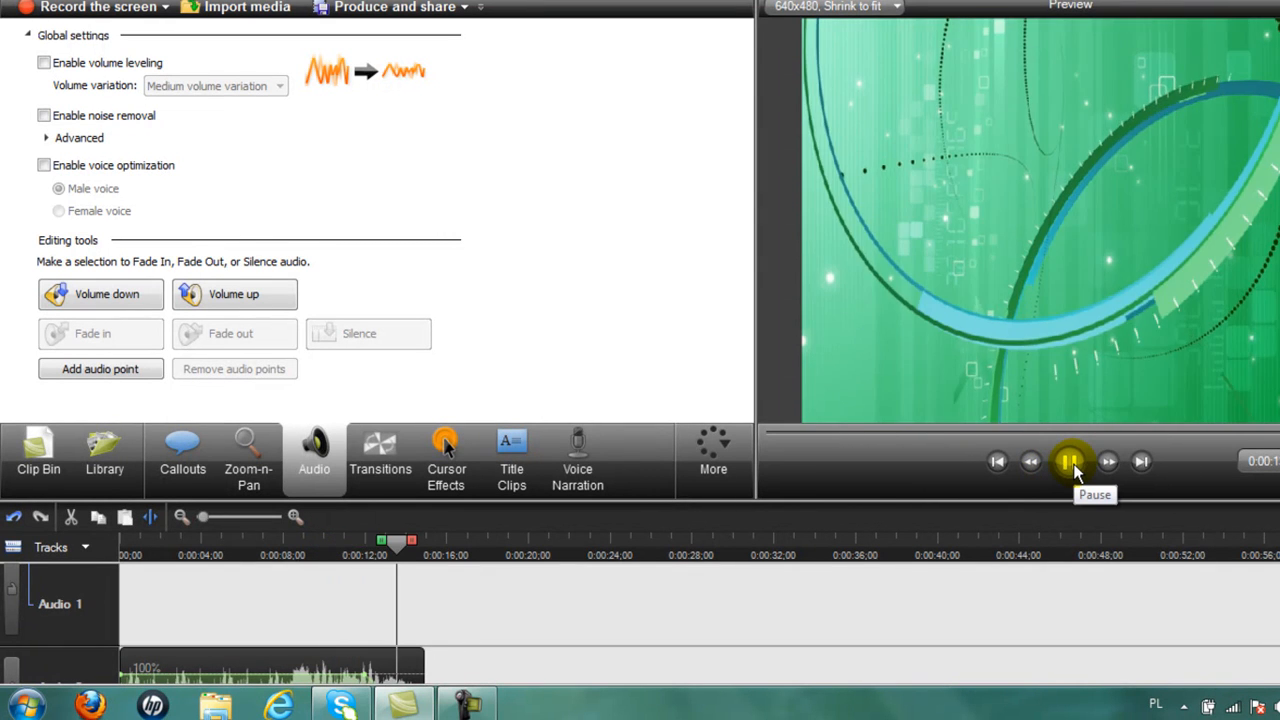
click(1070, 461)
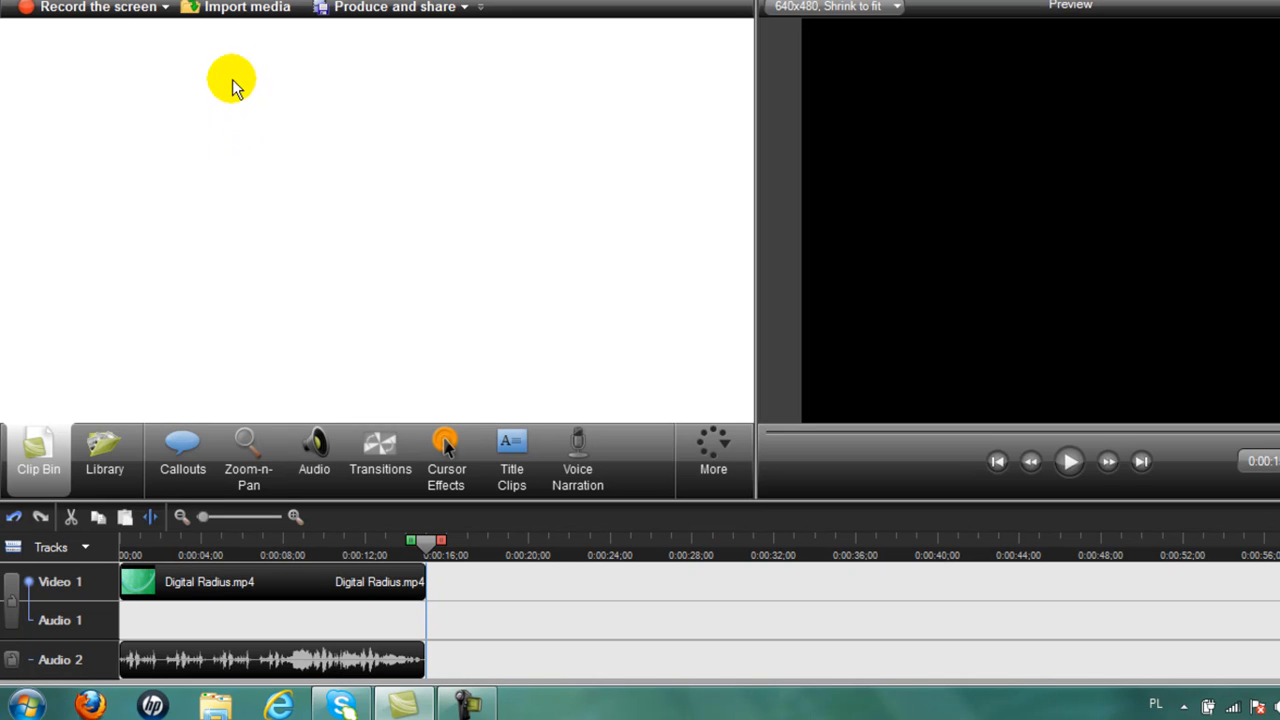
click(247, 10)
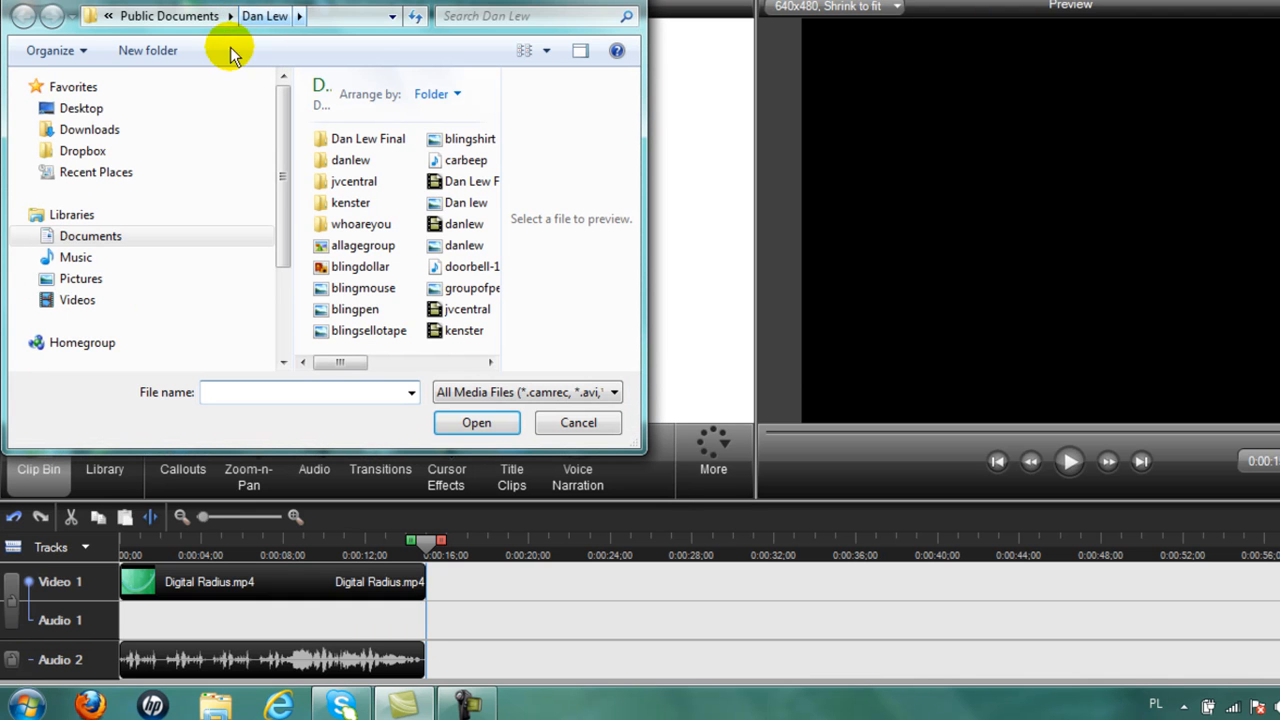
click(455, 228)
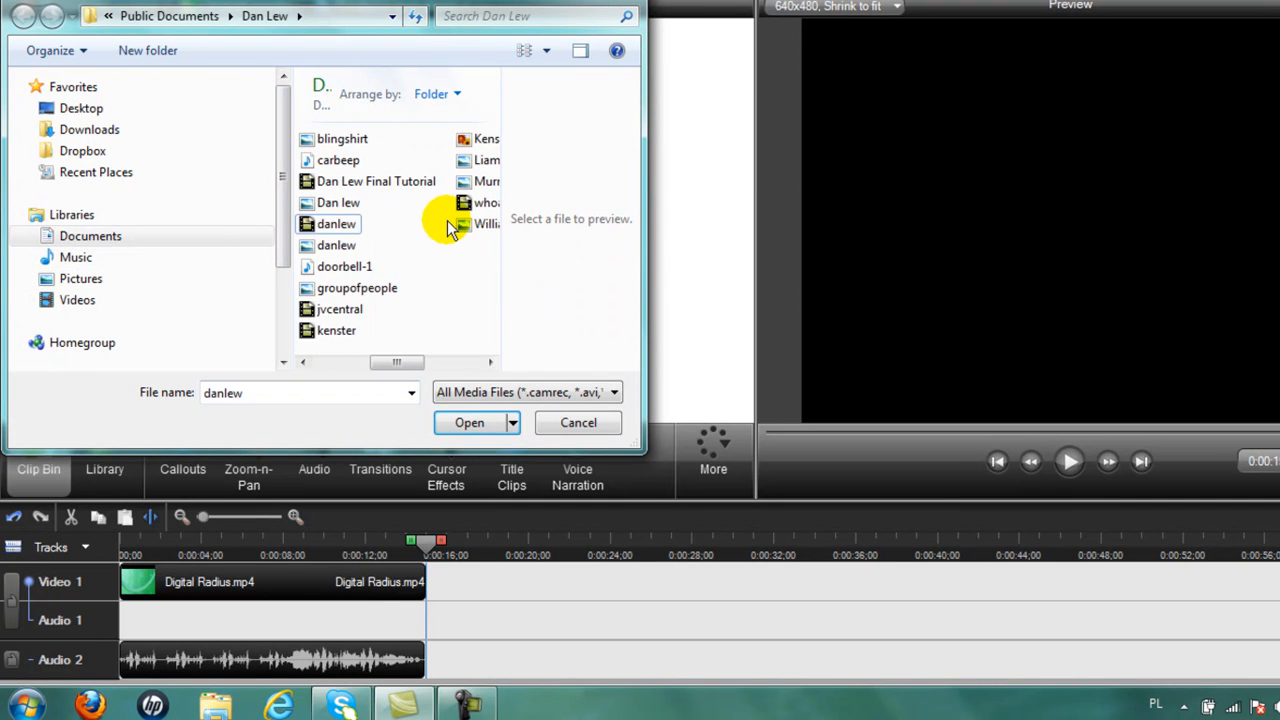
double_click(325, 222)
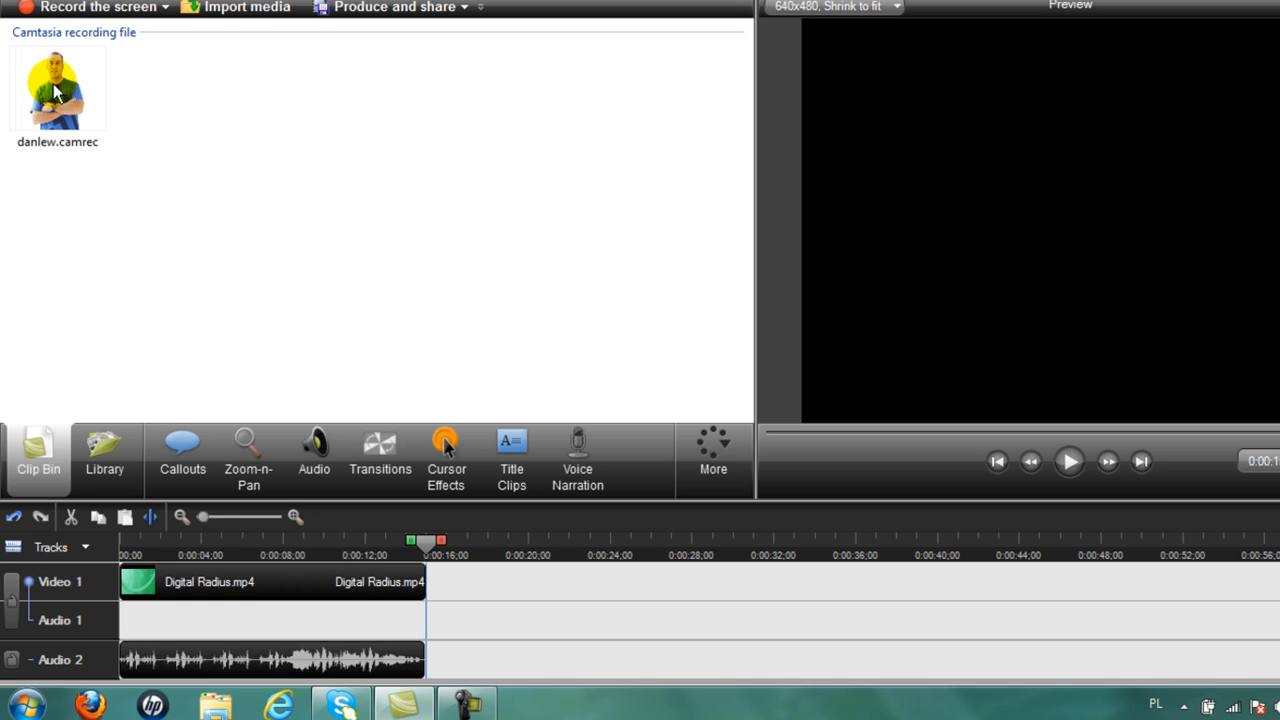
drag(50, 88, 444, 586)
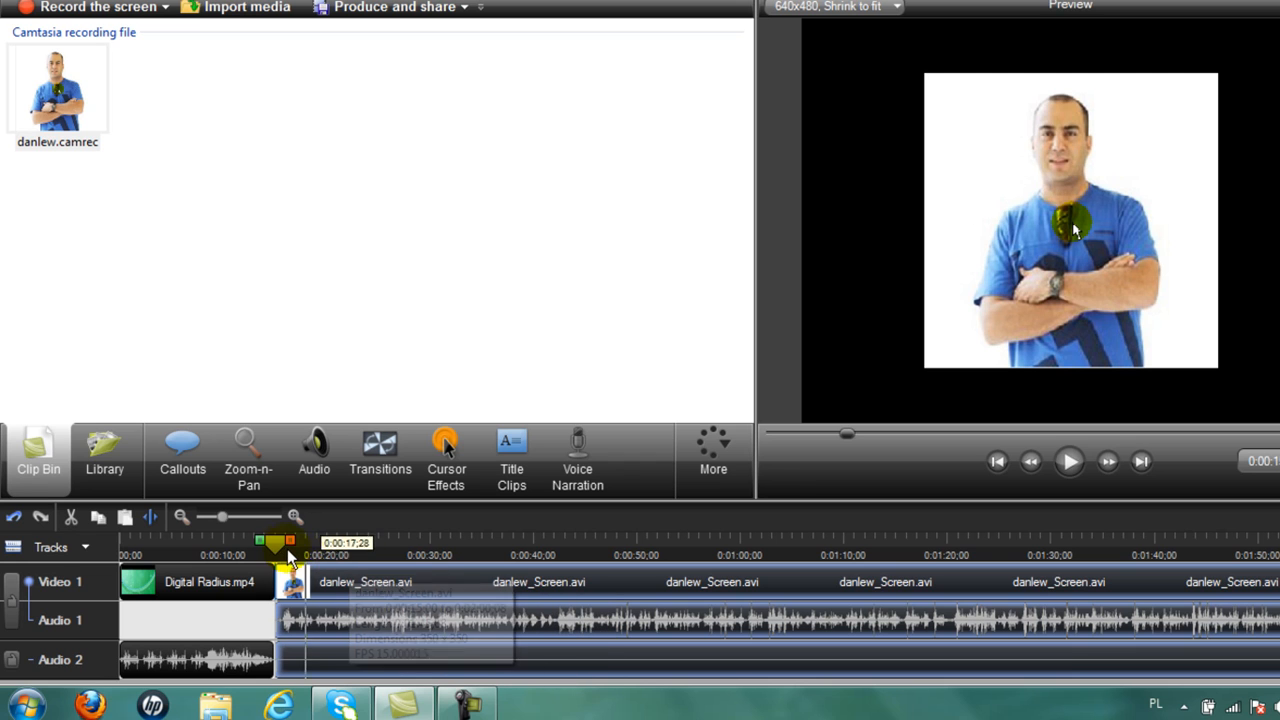
drag(275, 548, 519, 560)
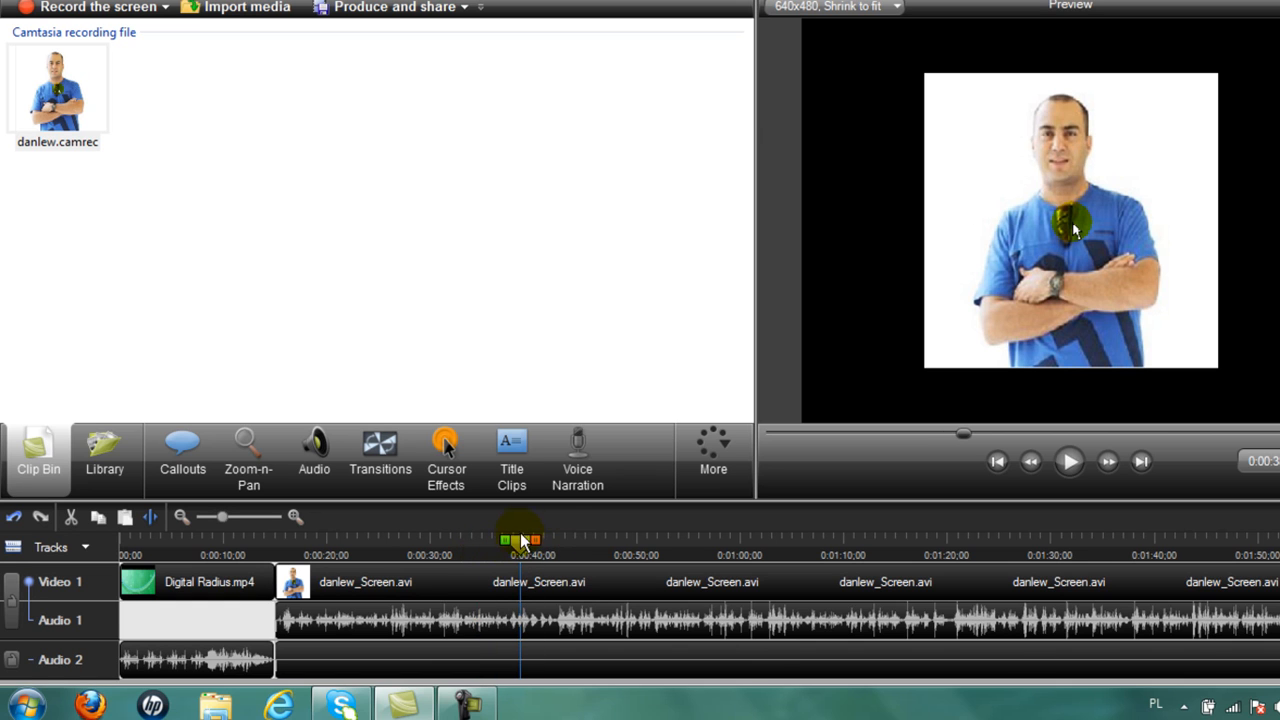
click(1069, 468)
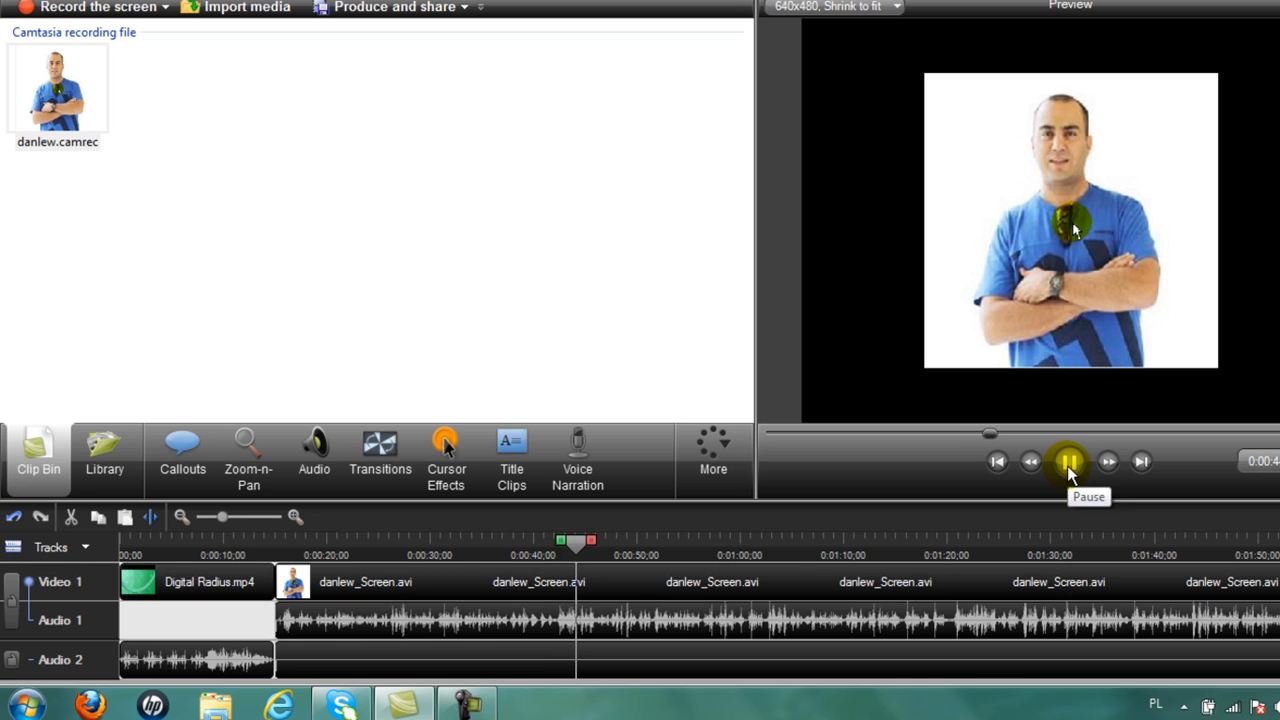
click(1069, 468)
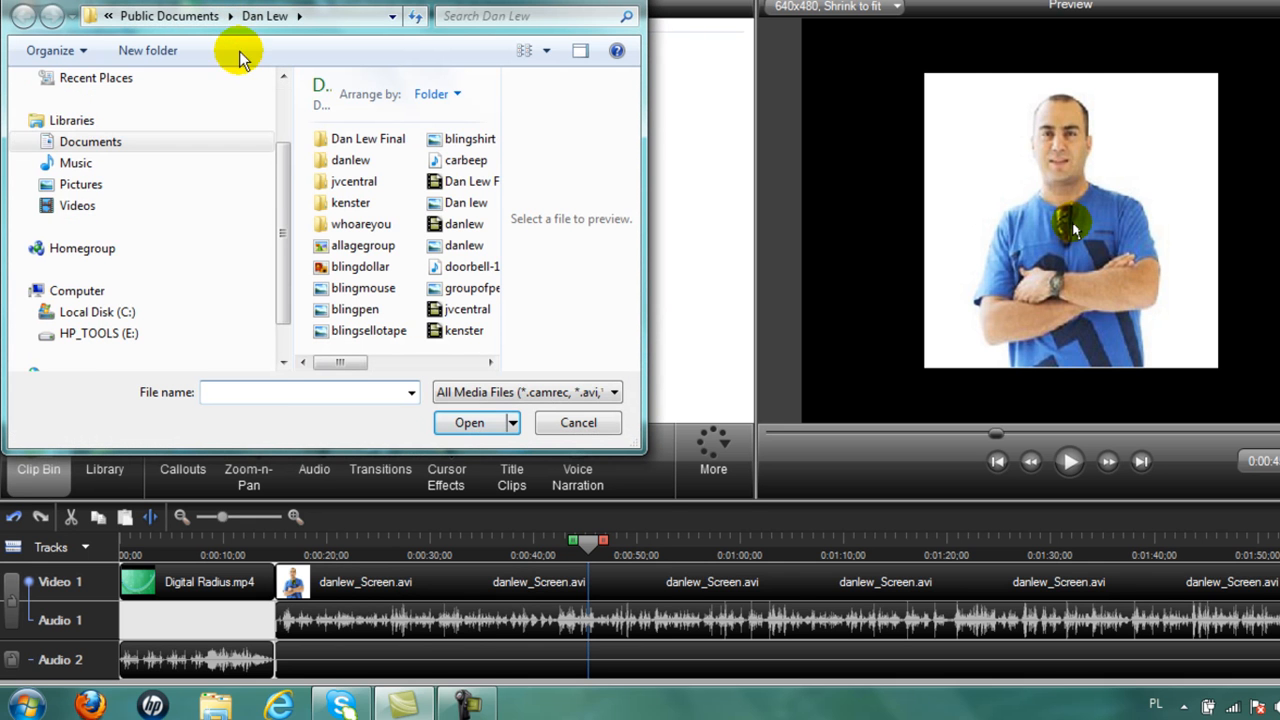
Import carbeep.wav and place it on Audio 2 at 0:00:15.
click(468, 161)
click(334, 163)
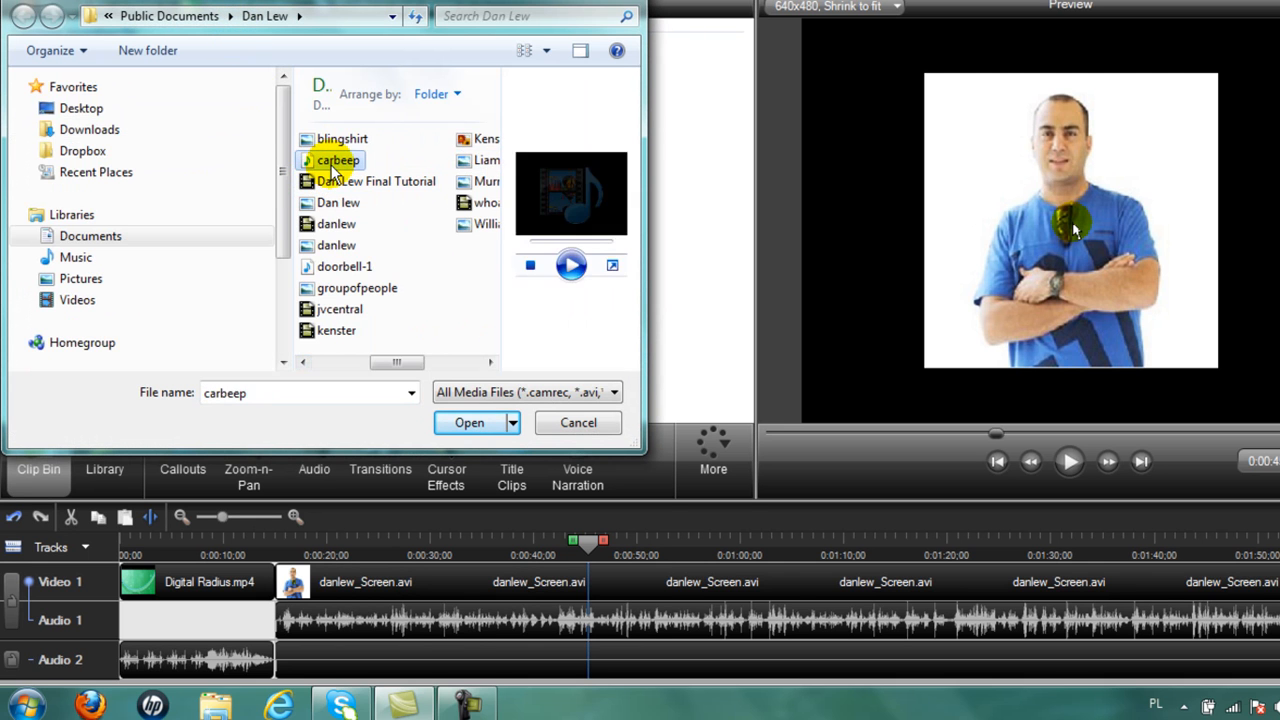
double_click(333, 165)
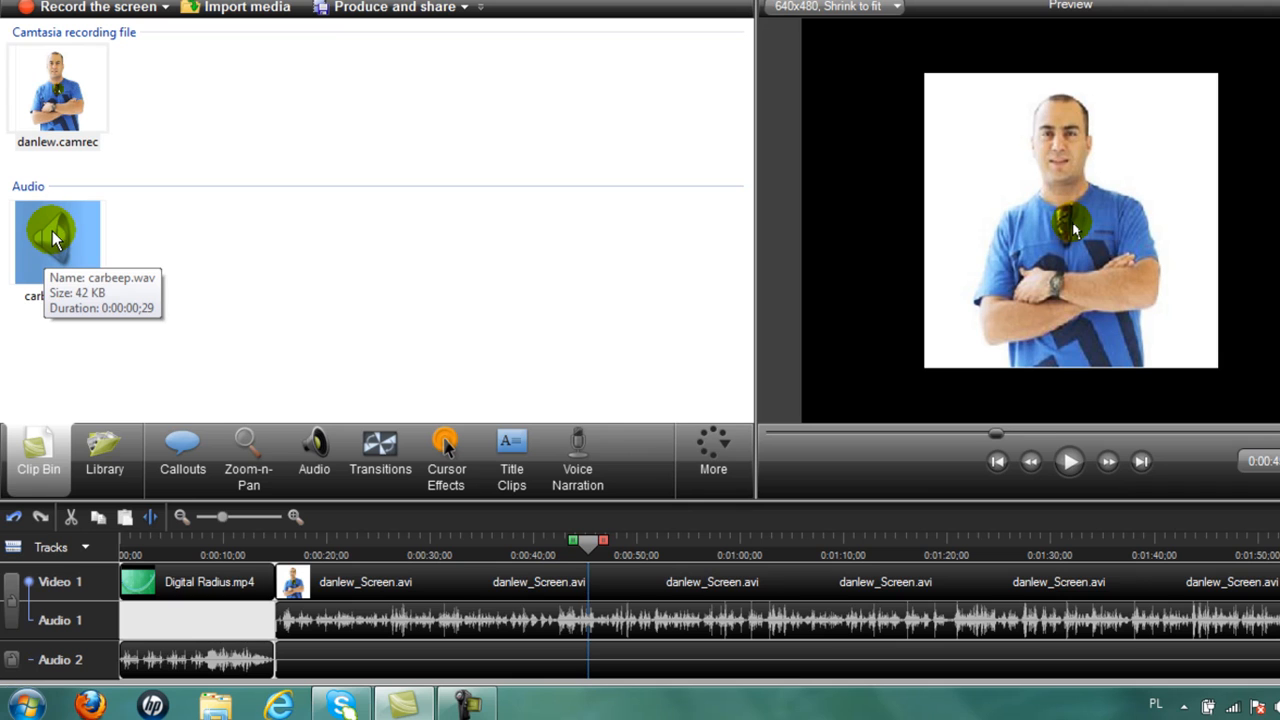
drag(52, 231, 452, 658)
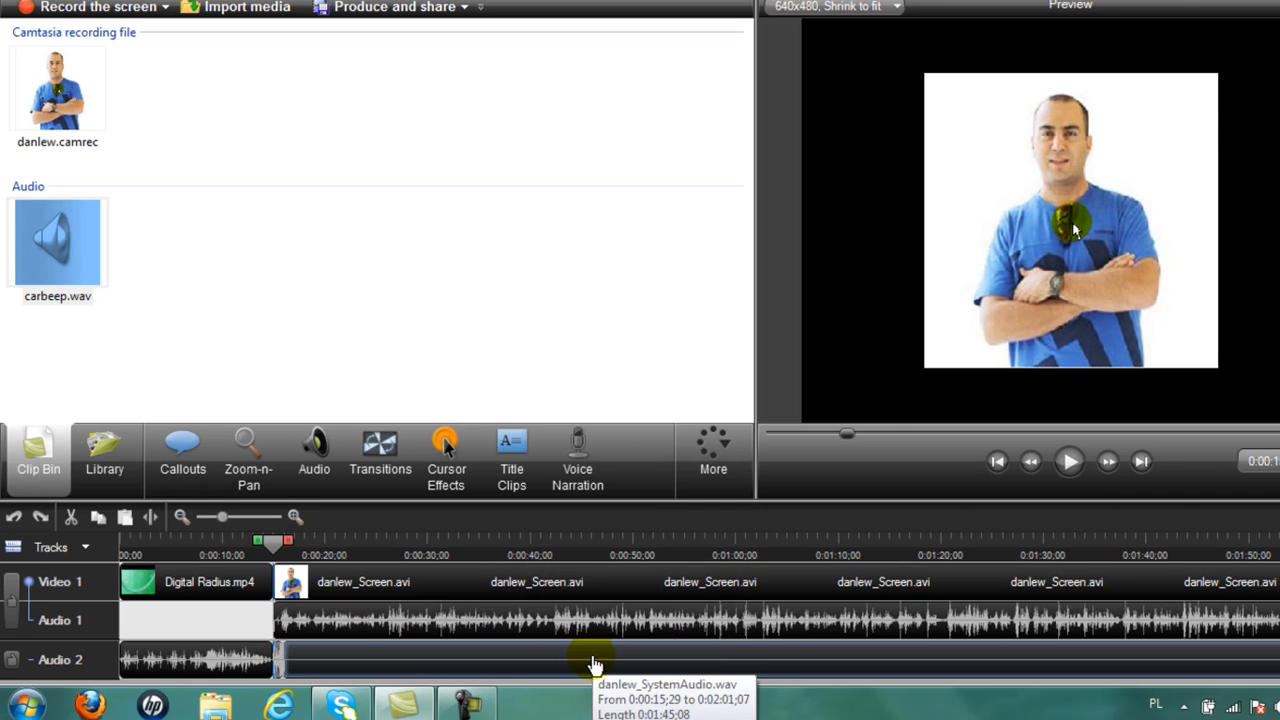
Remove the extra Audio 2 clip and slide carbeep.wav to start at 0:00:45;15.
right_click(594, 664)
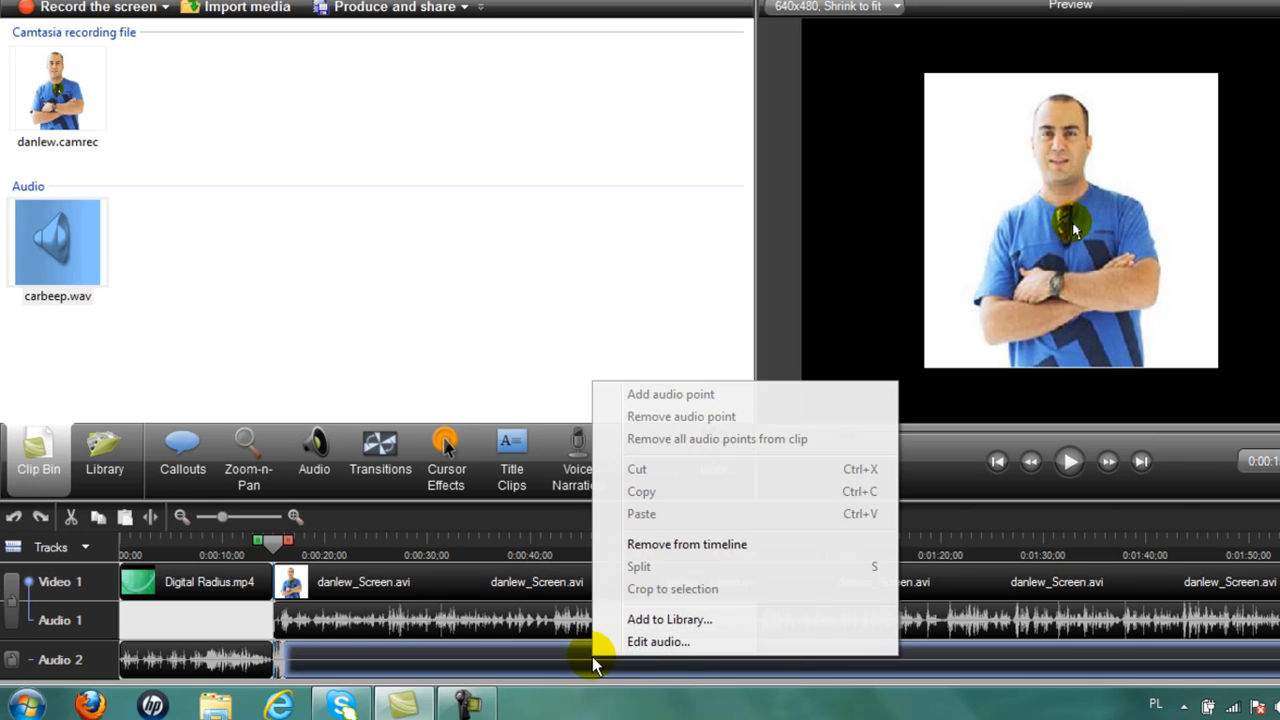
click(674, 544)
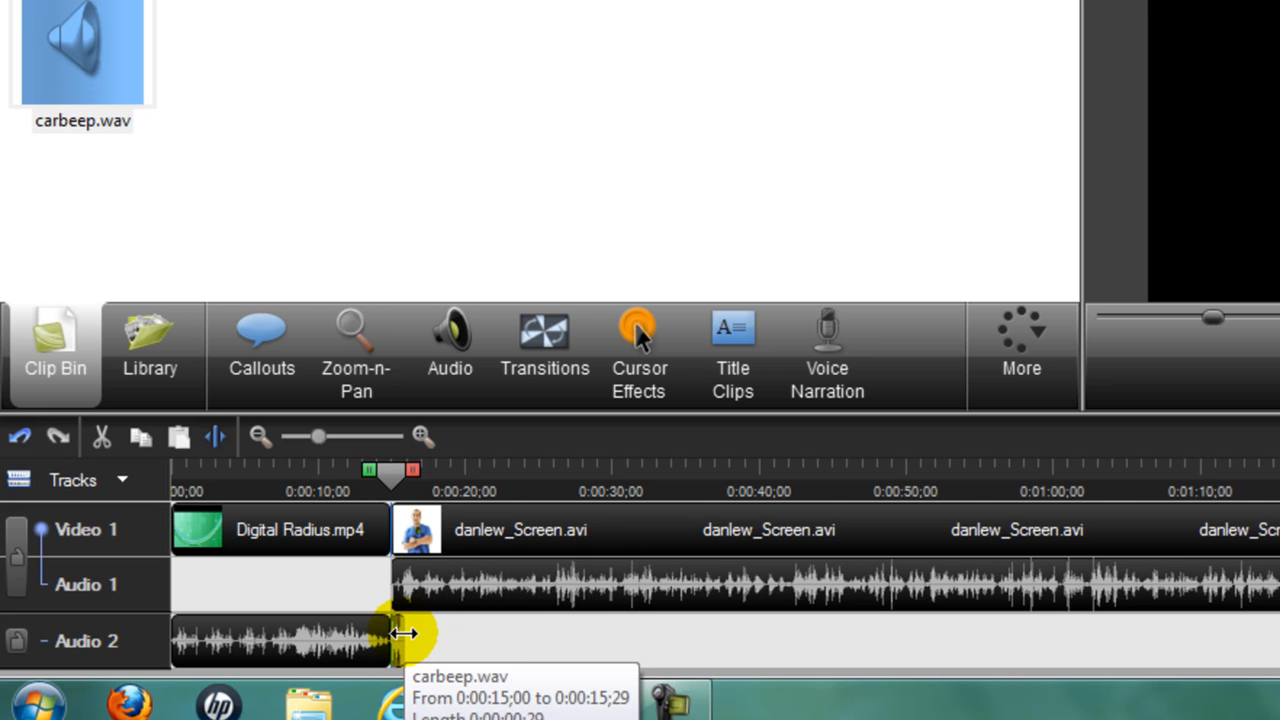
drag(400, 633, 848, 637)
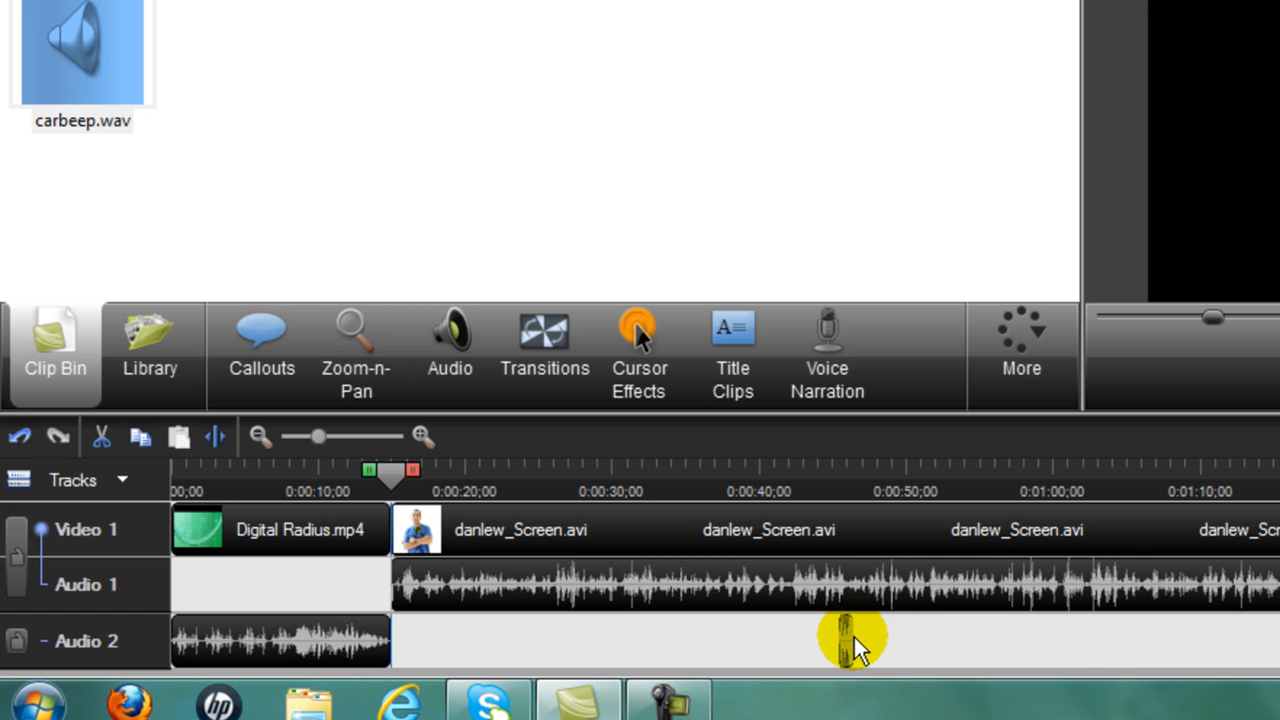
drag(390, 474, 717, 525)
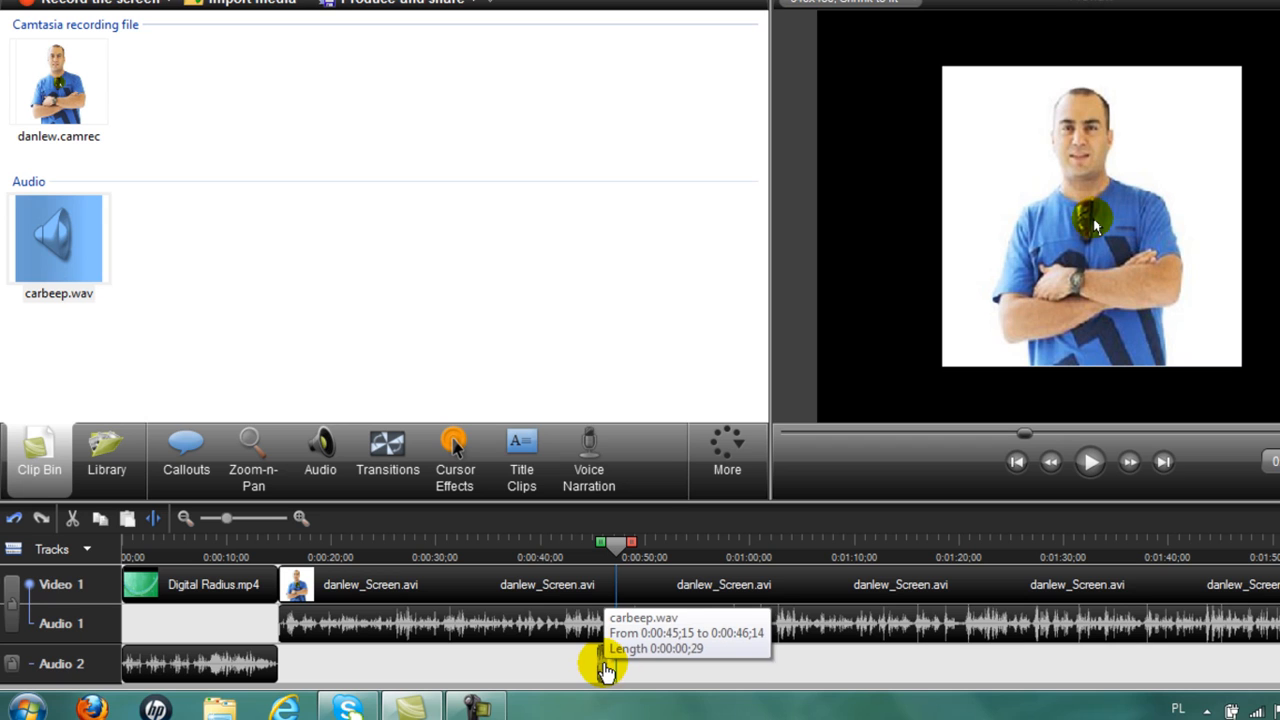
Nudge carbeep.wav later toward 0:00:51, replaying the preview to check the beep timing.
drag(605, 663, 628, 668)
drag(616, 545, 594, 563)
click(1088, 463)
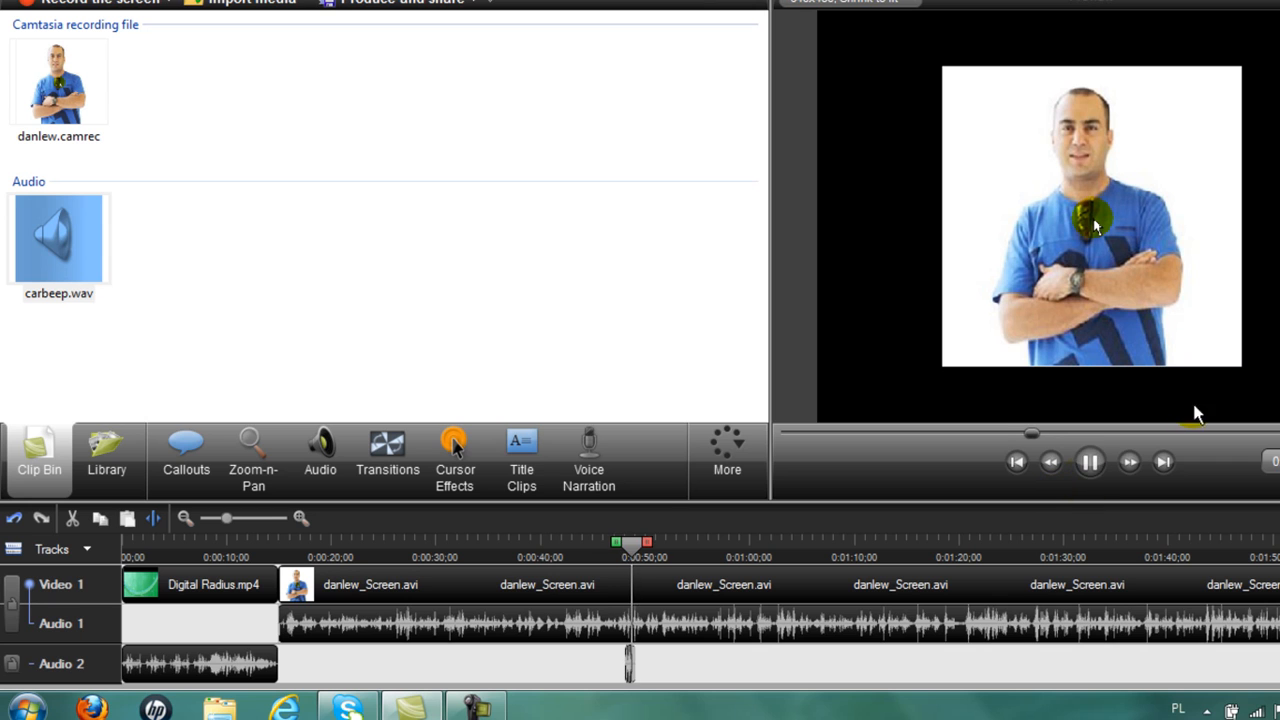
click(1091, 463)
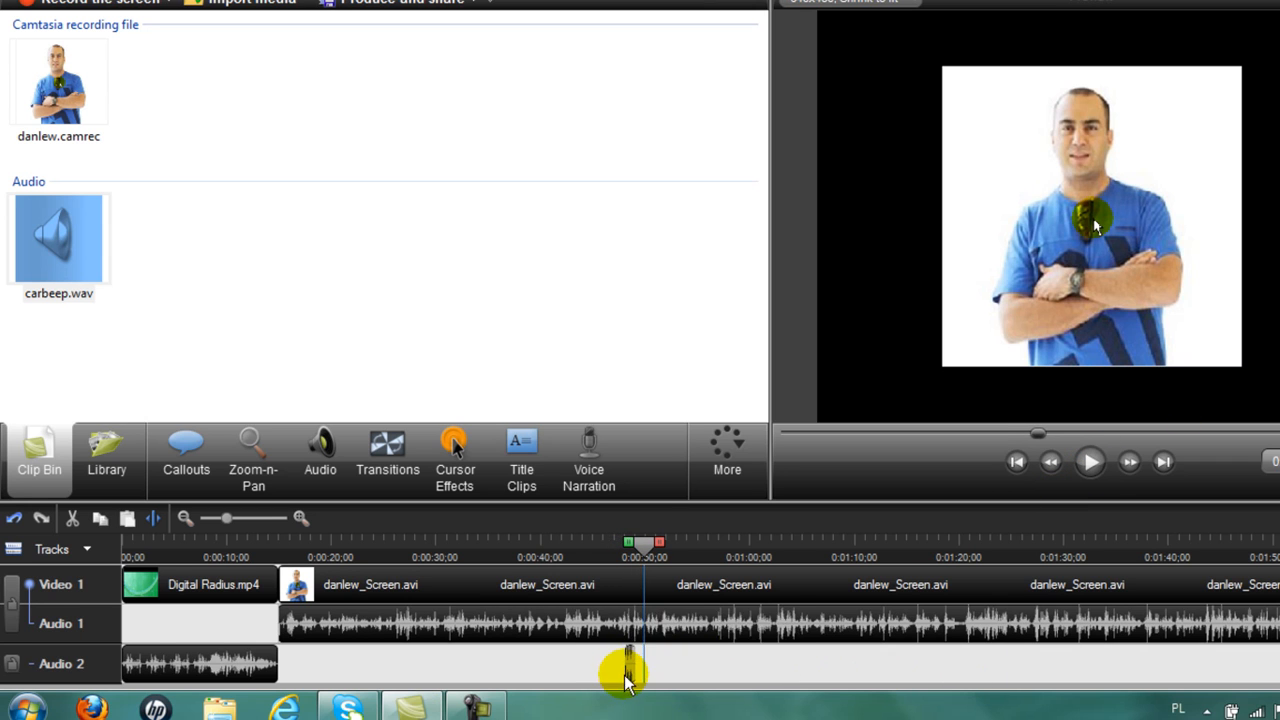
drag(632, 669, 662, 667)
drag(646, 546, 637, 557)
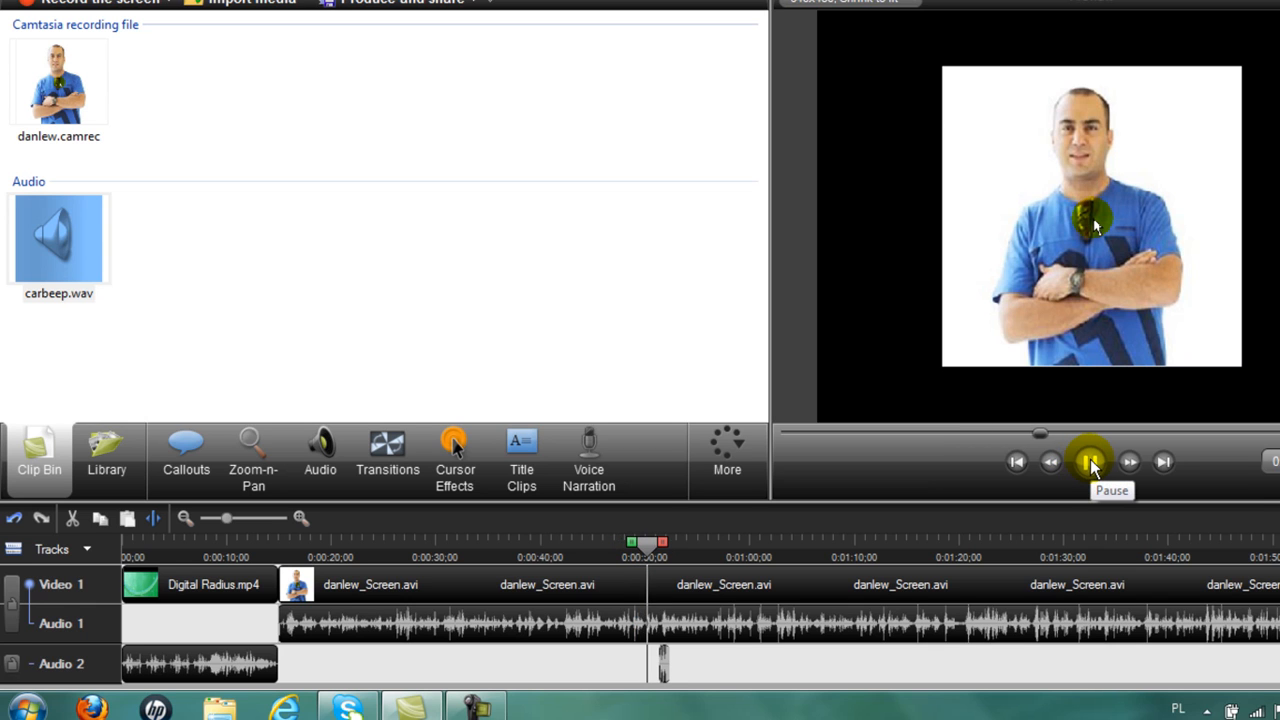
click(1089, 463)
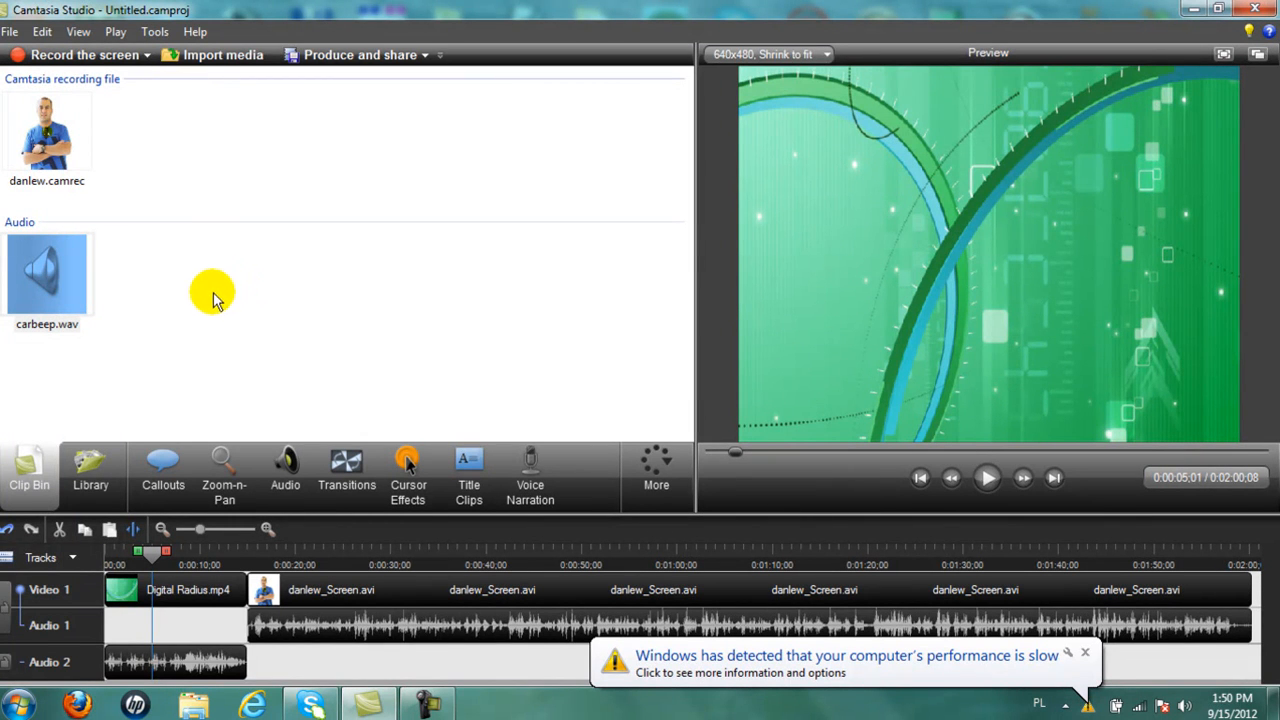
Add a Burst callout and move it toward the centre of the video.
click(160, 478)
click(364, 164)
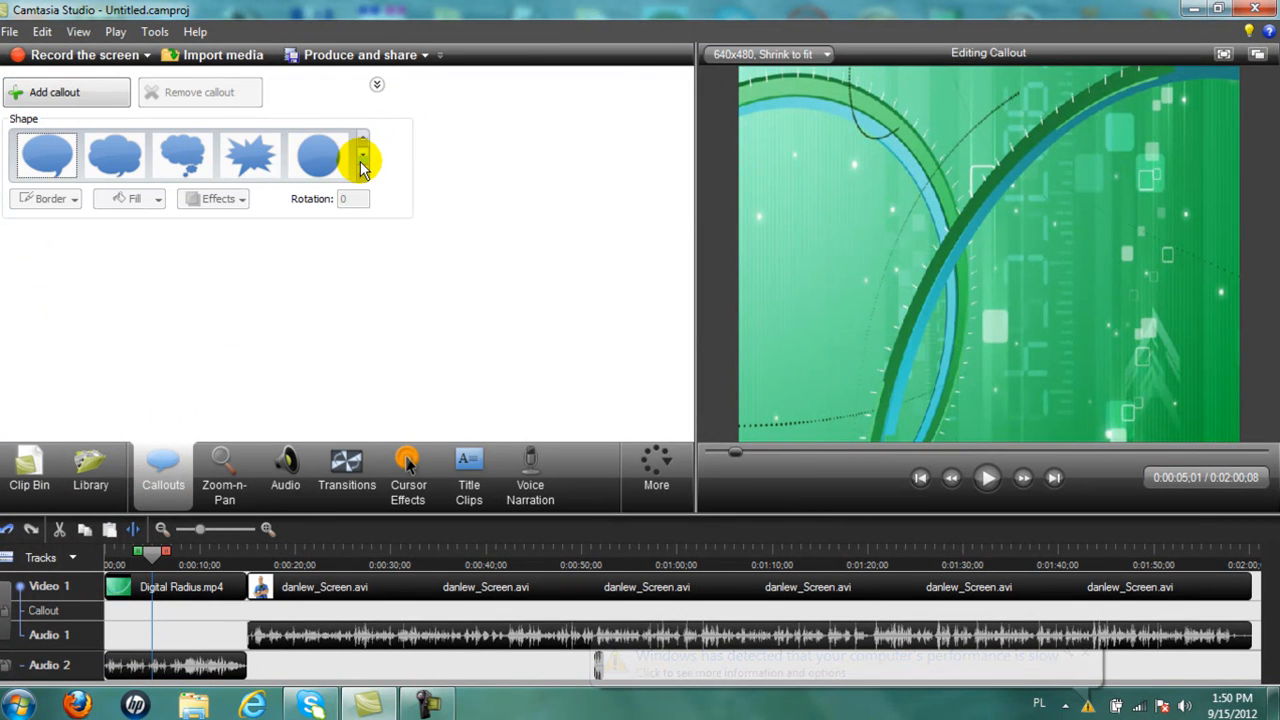
click(254, 164)
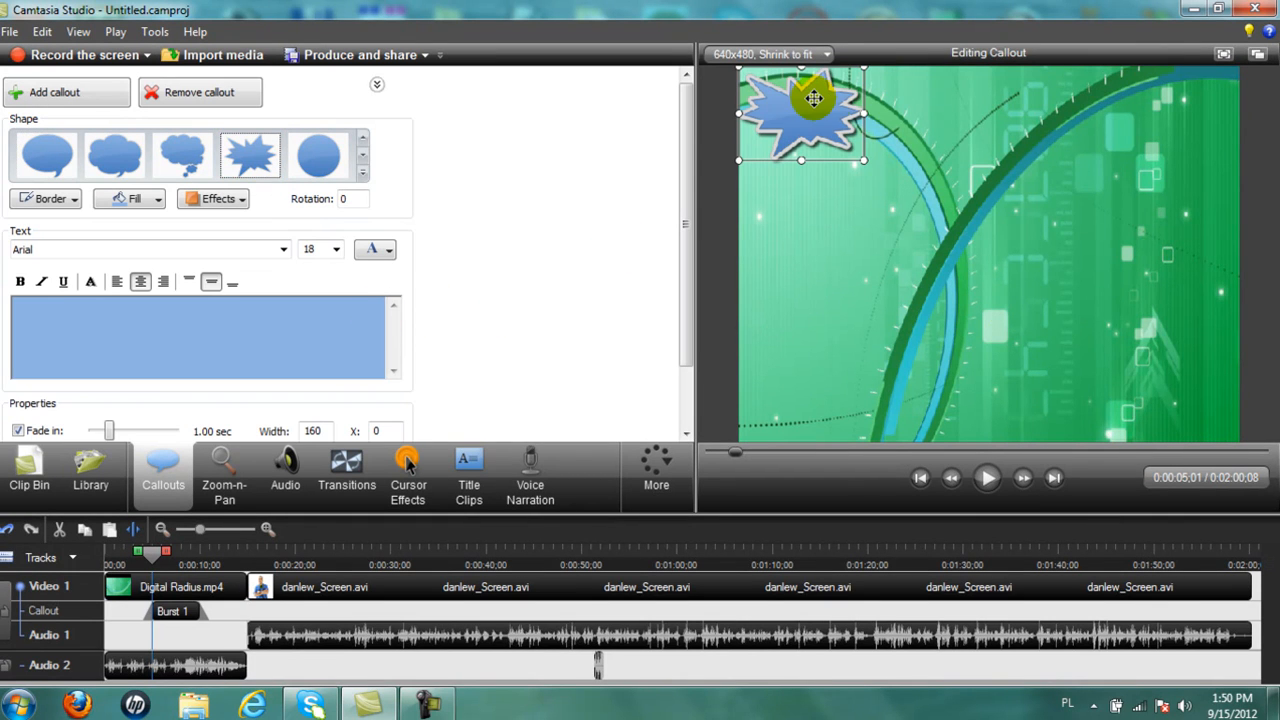
drag(815, 125, 990, 234)
Stretch the burst taller and widen it to about 579 px.
drag(986, 190, 986, 137)
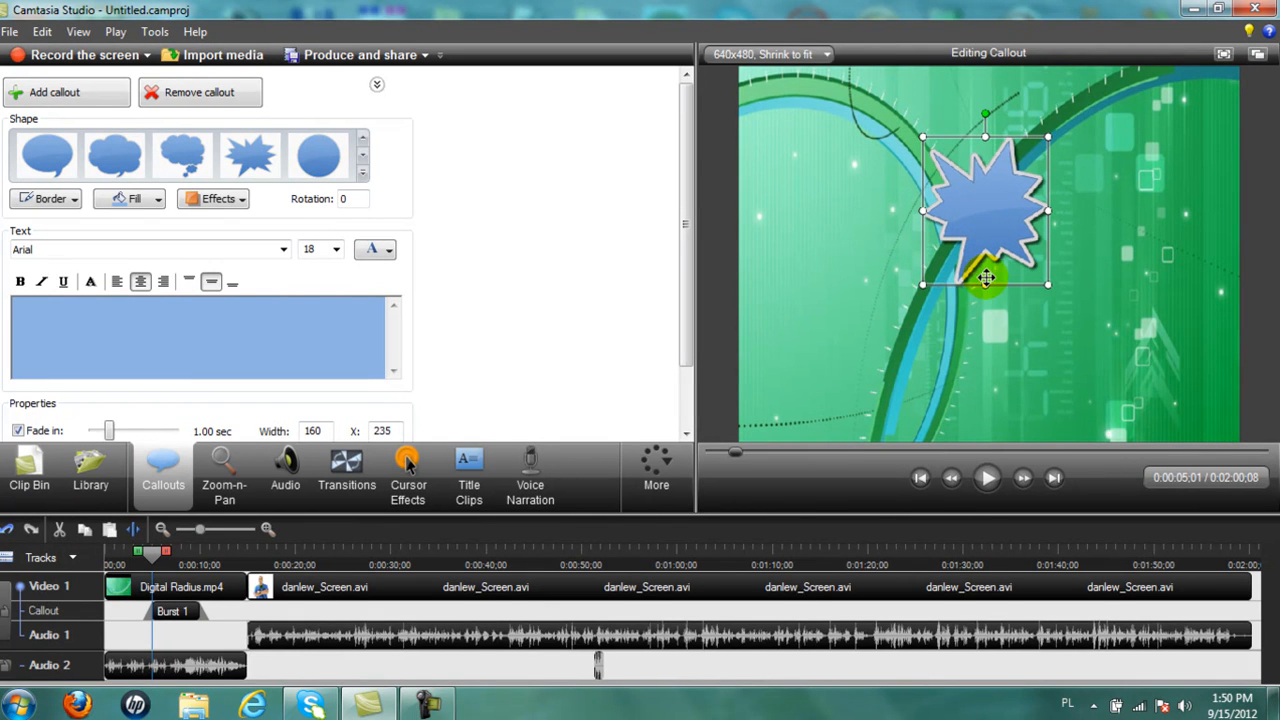
drag(986, 285, 986, 393)
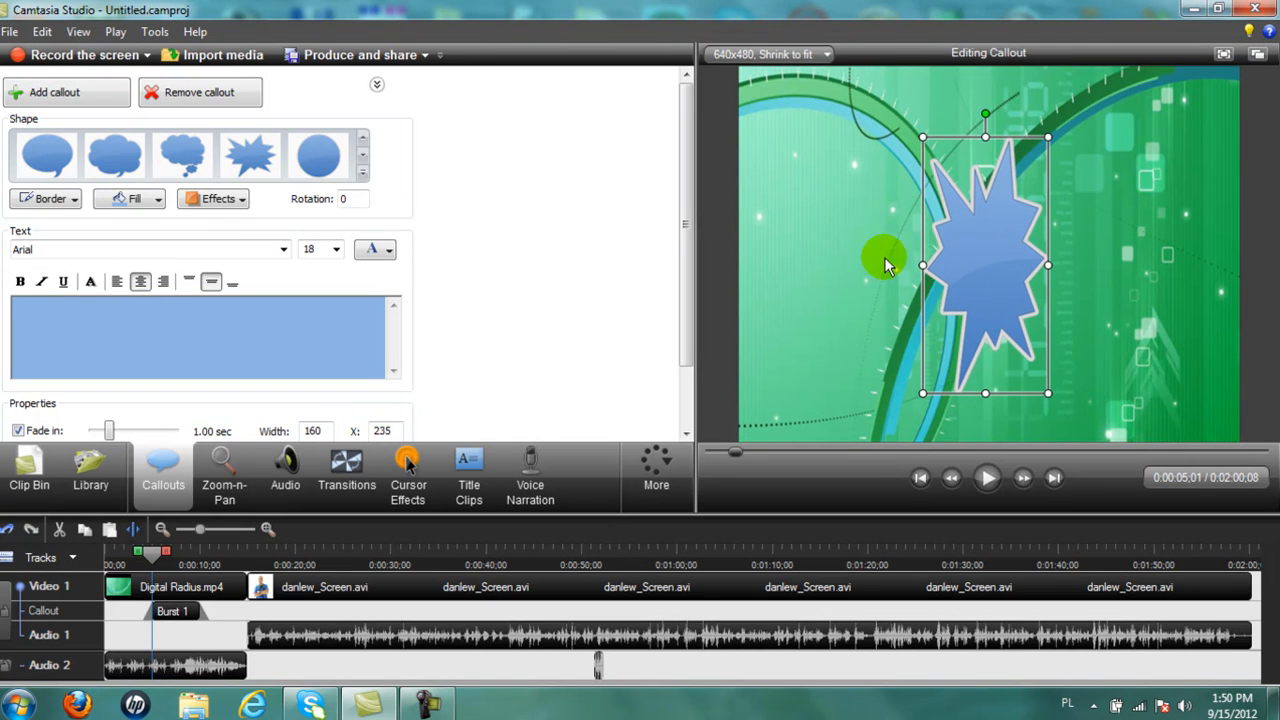
drag(922, 264, 763, 264)
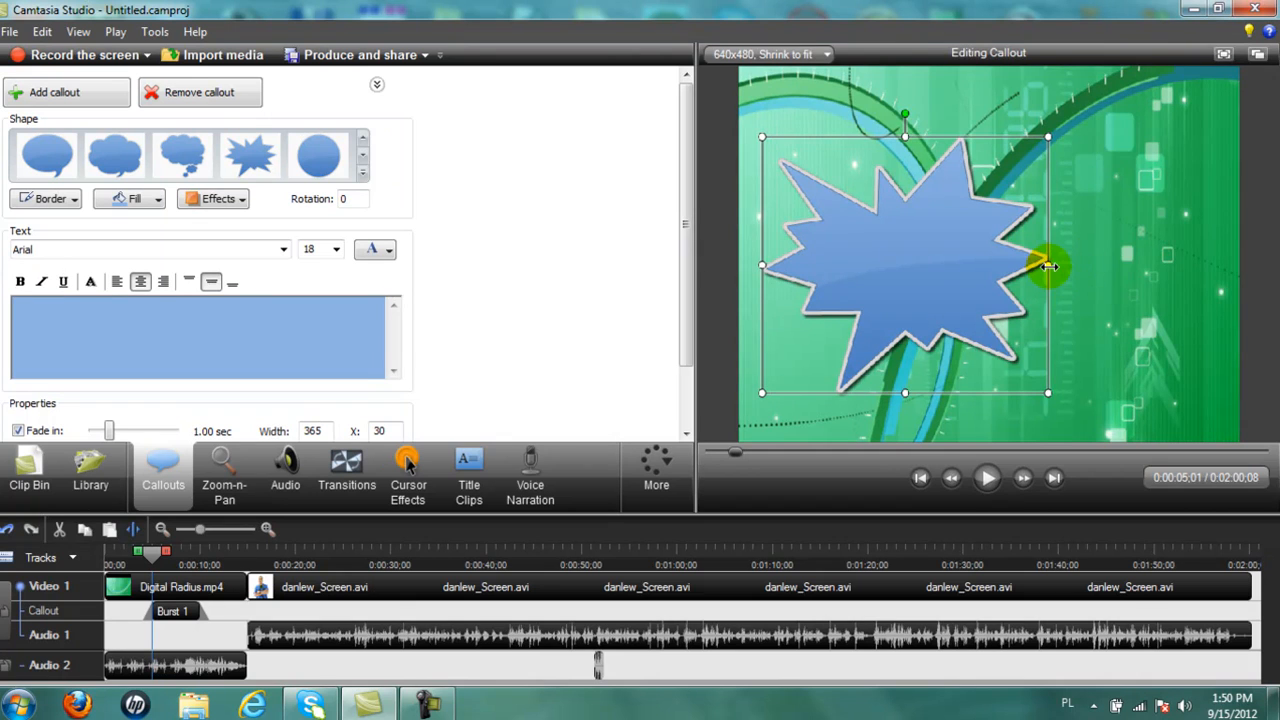
drag(1048, 265, 1215, 266)
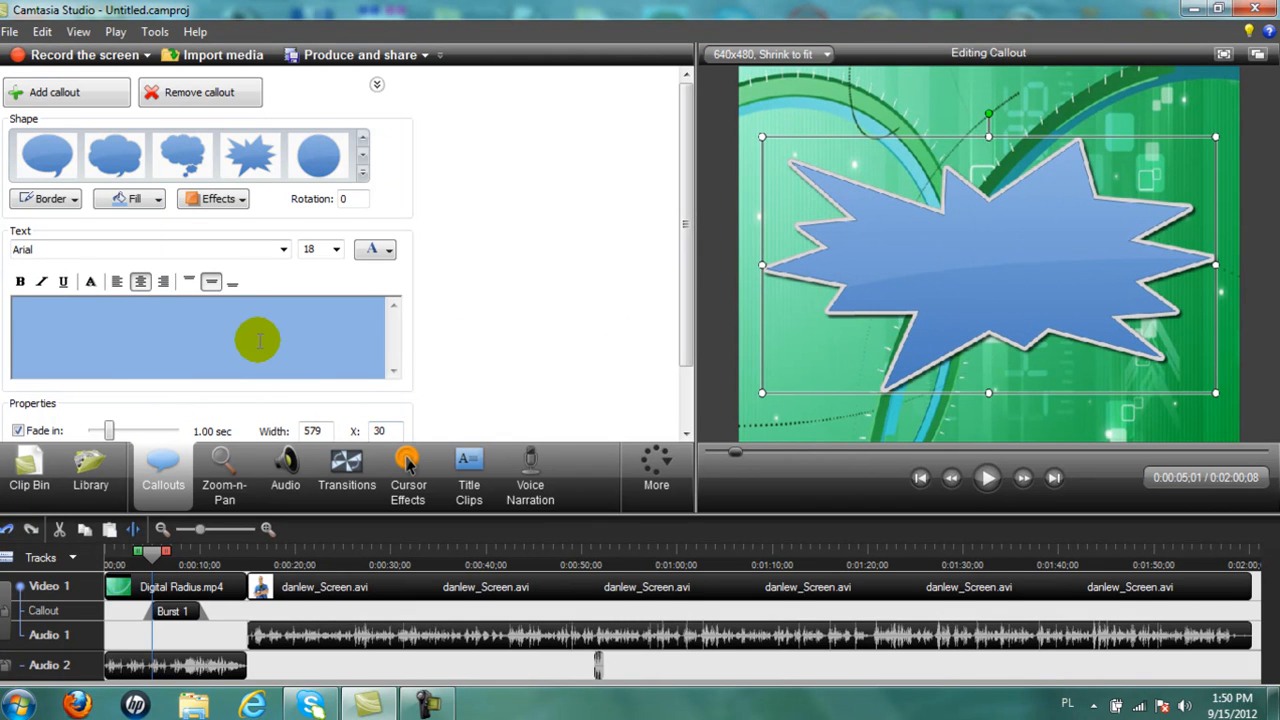
Type the three-line 'Who Is …' question and fill the burst Green Darker 50%.
click(198, 314)
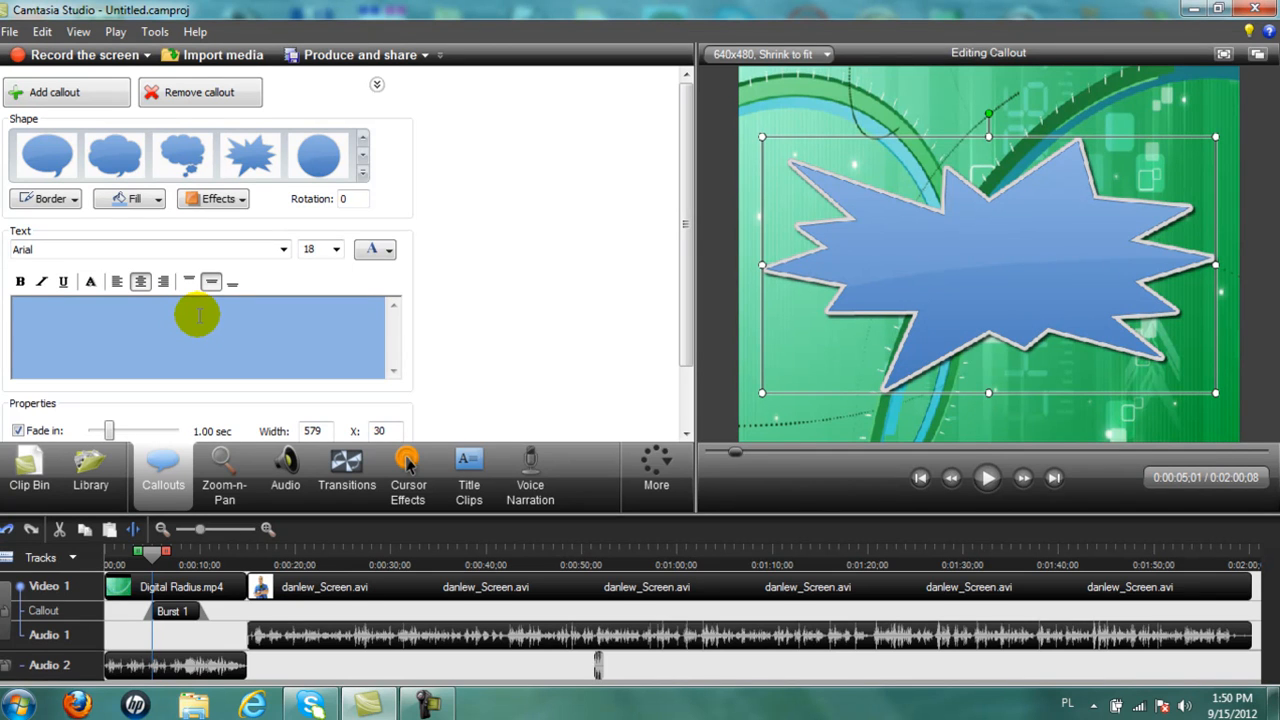
text(Who)
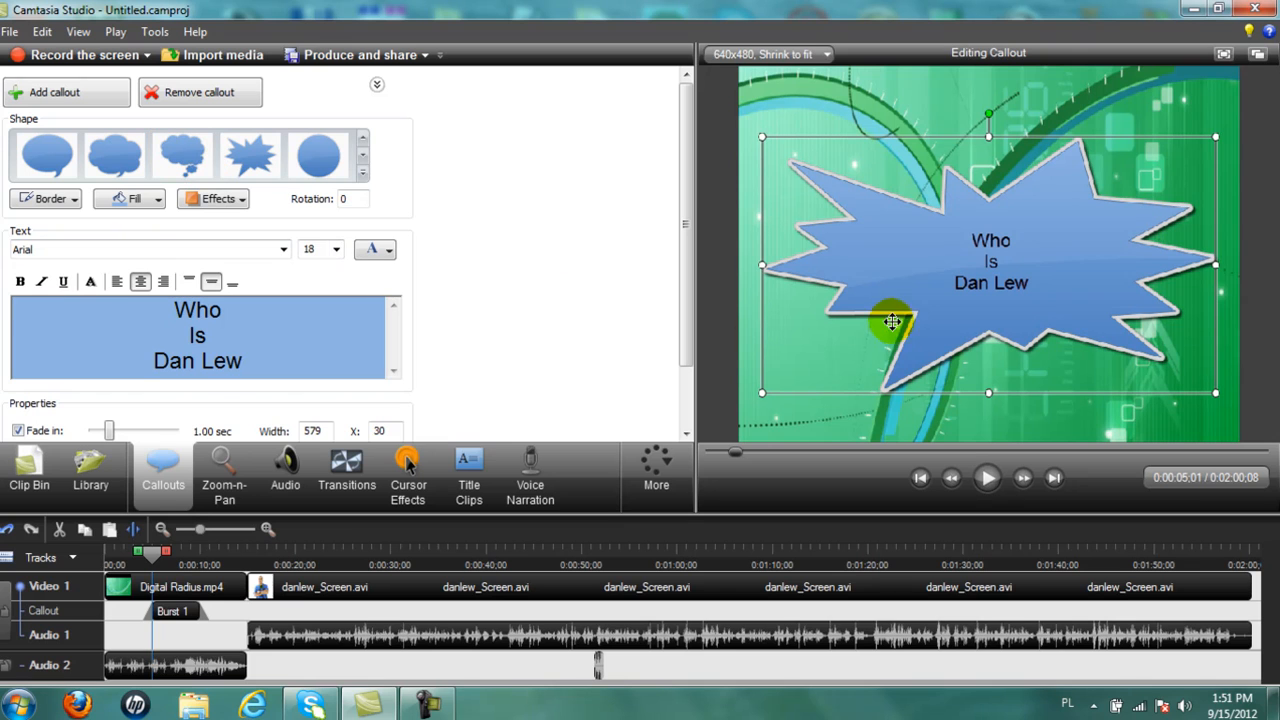
click(160, 200)
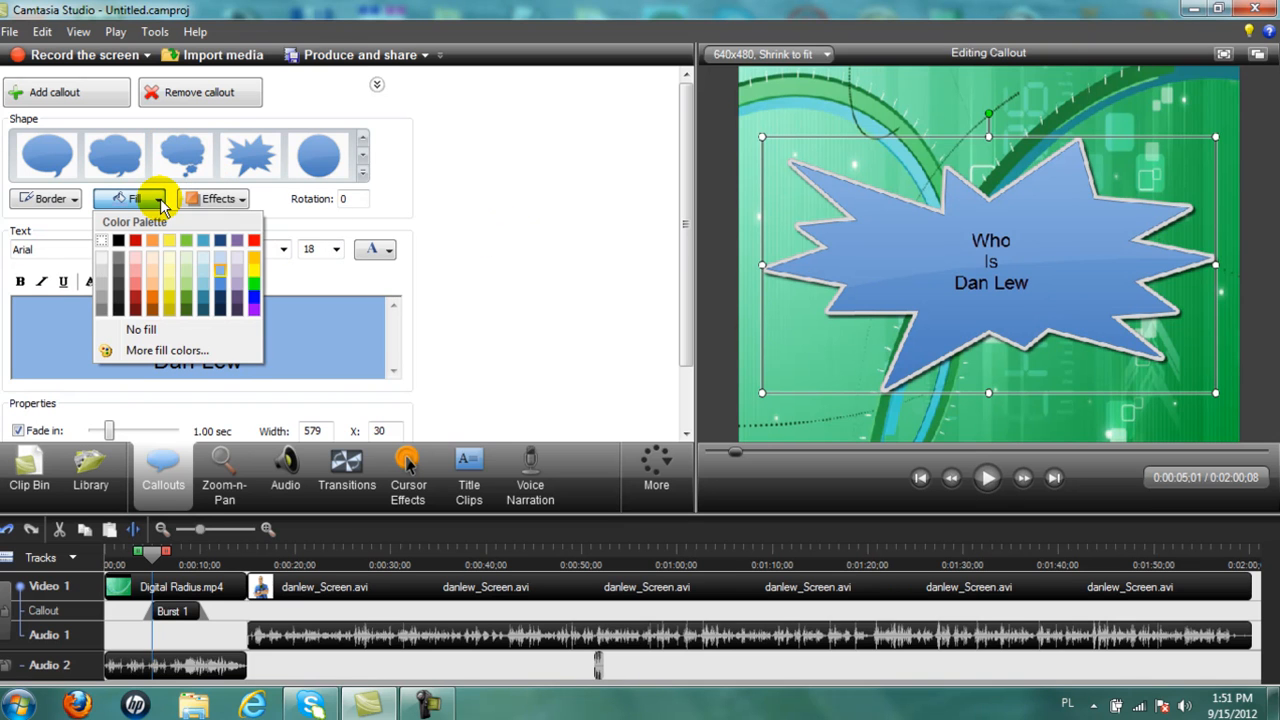
click(186, 308)
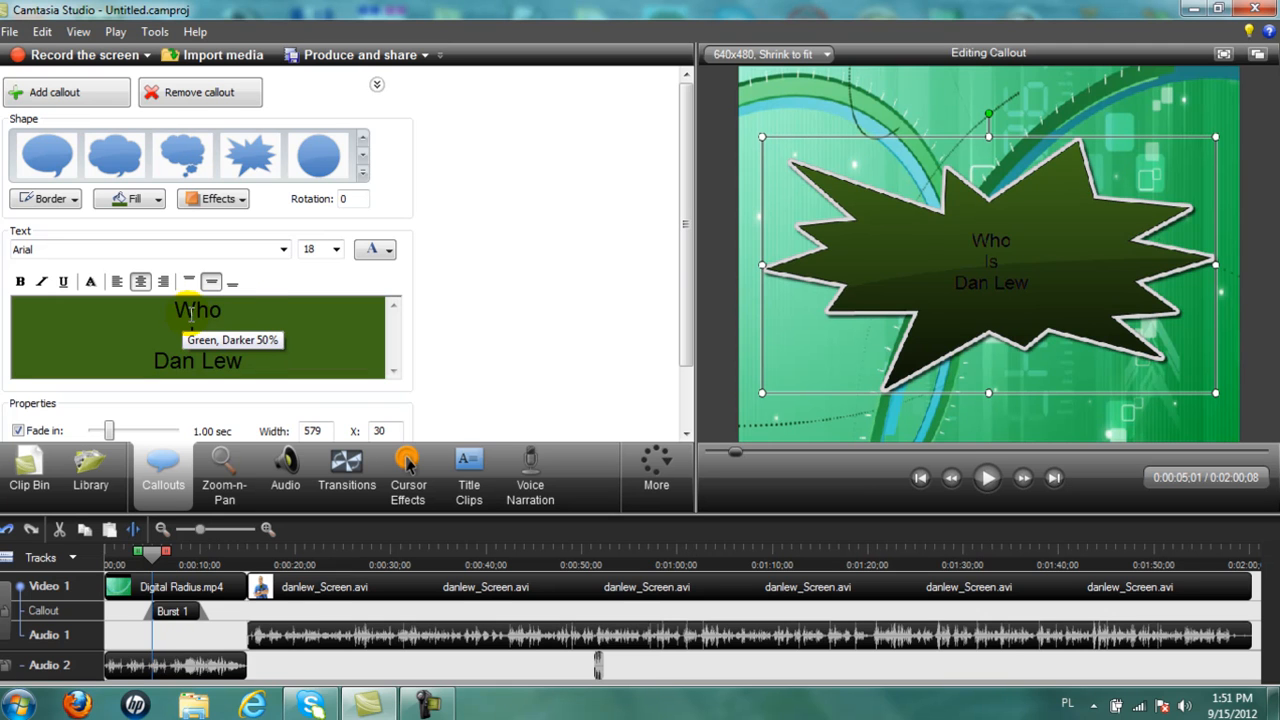
Make all the callout text white at font size 22.
click(386, 250)
click(361, 294)
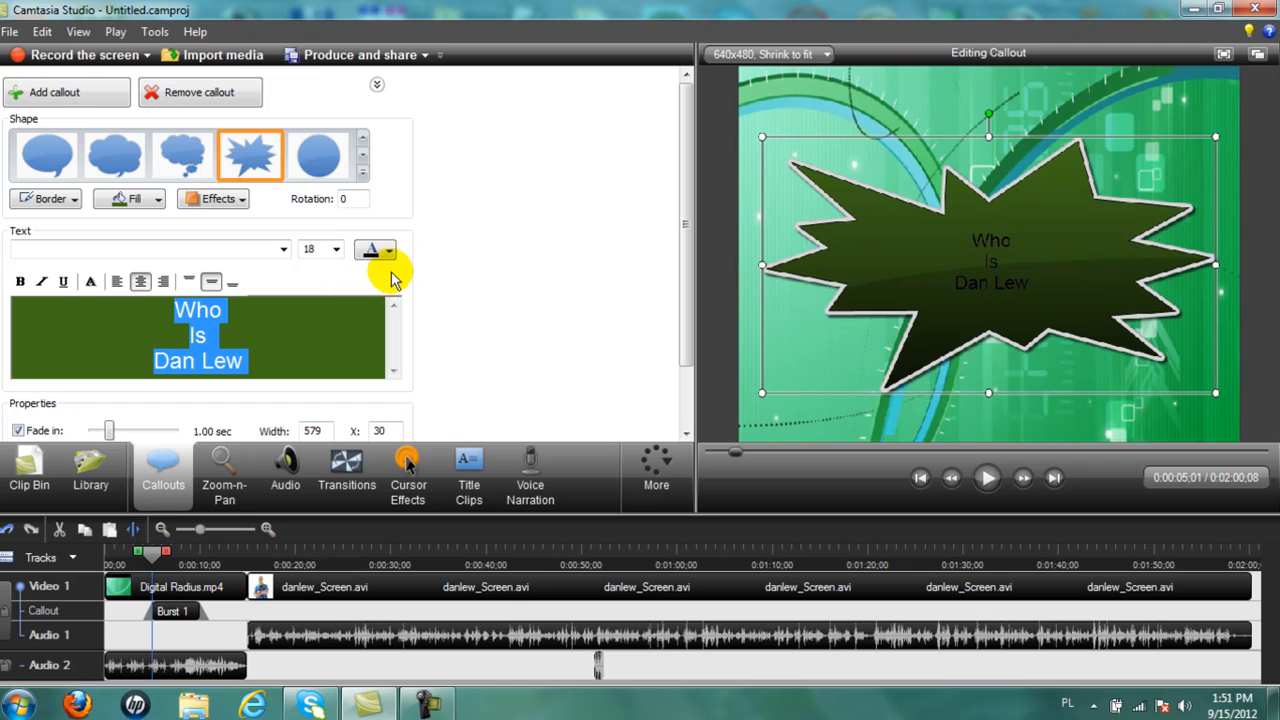
click(390, 252)
click(364, 291)
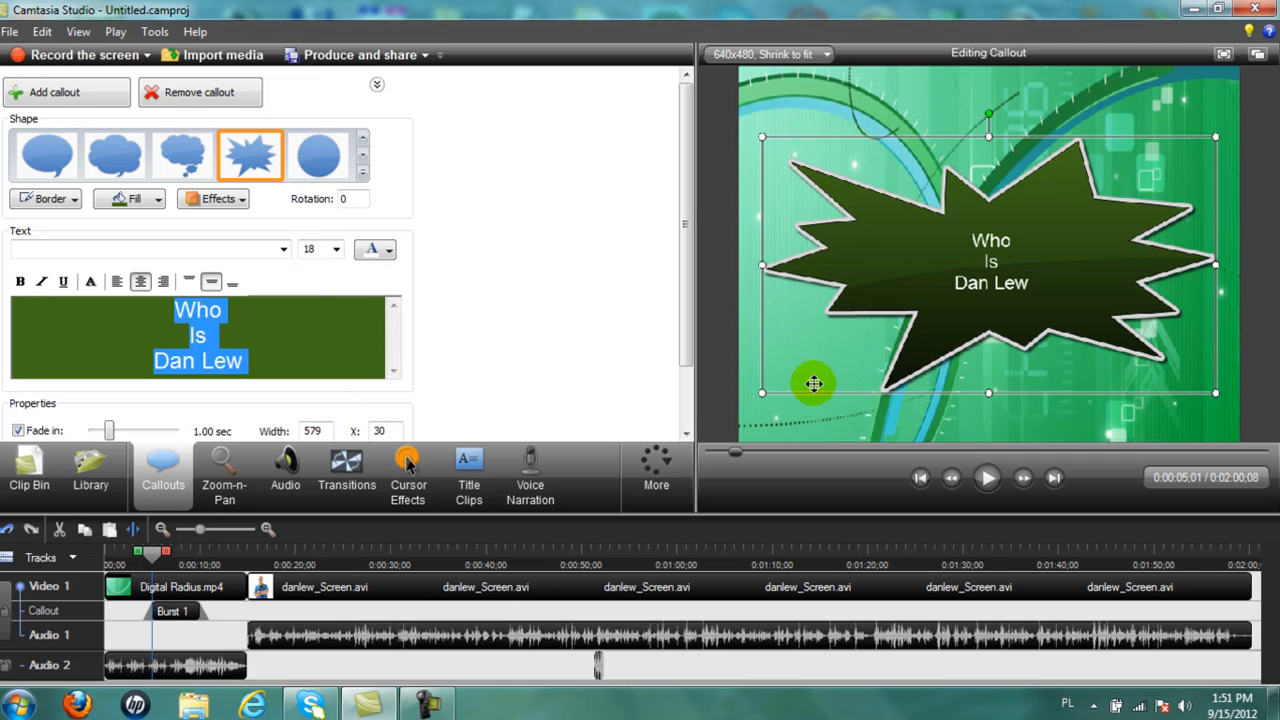
click(336, 250)
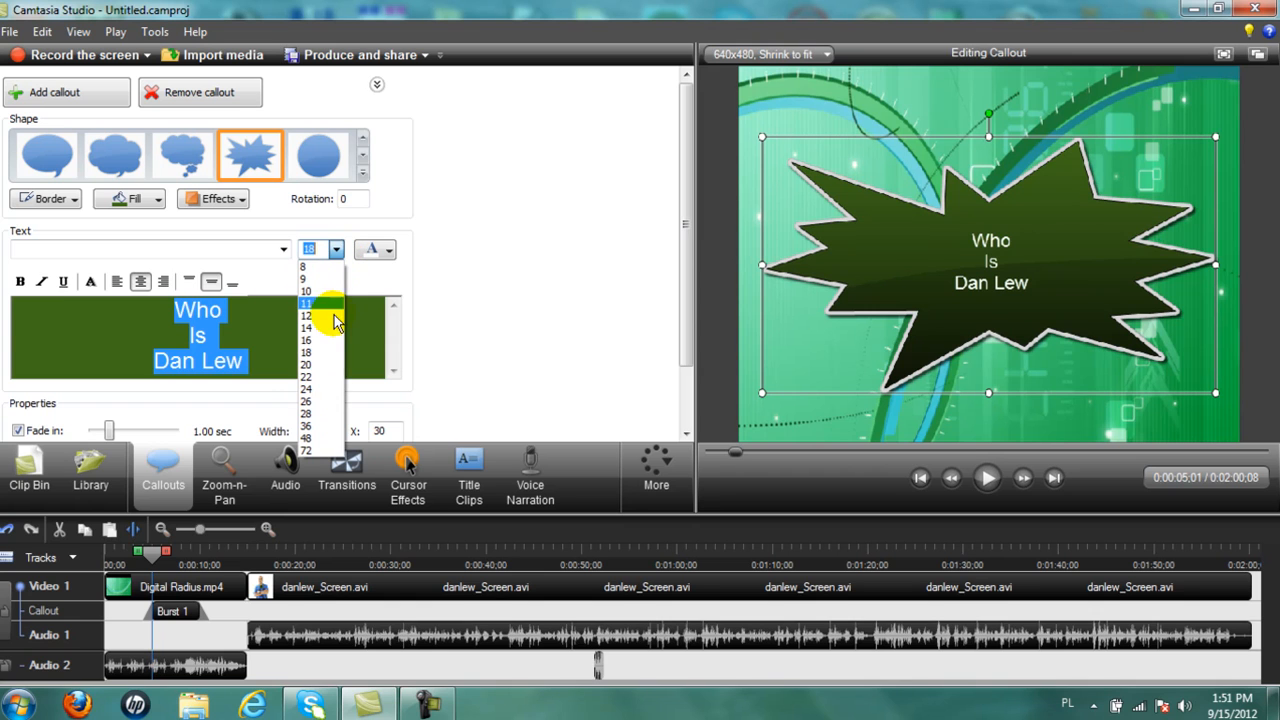
click(313, 400)
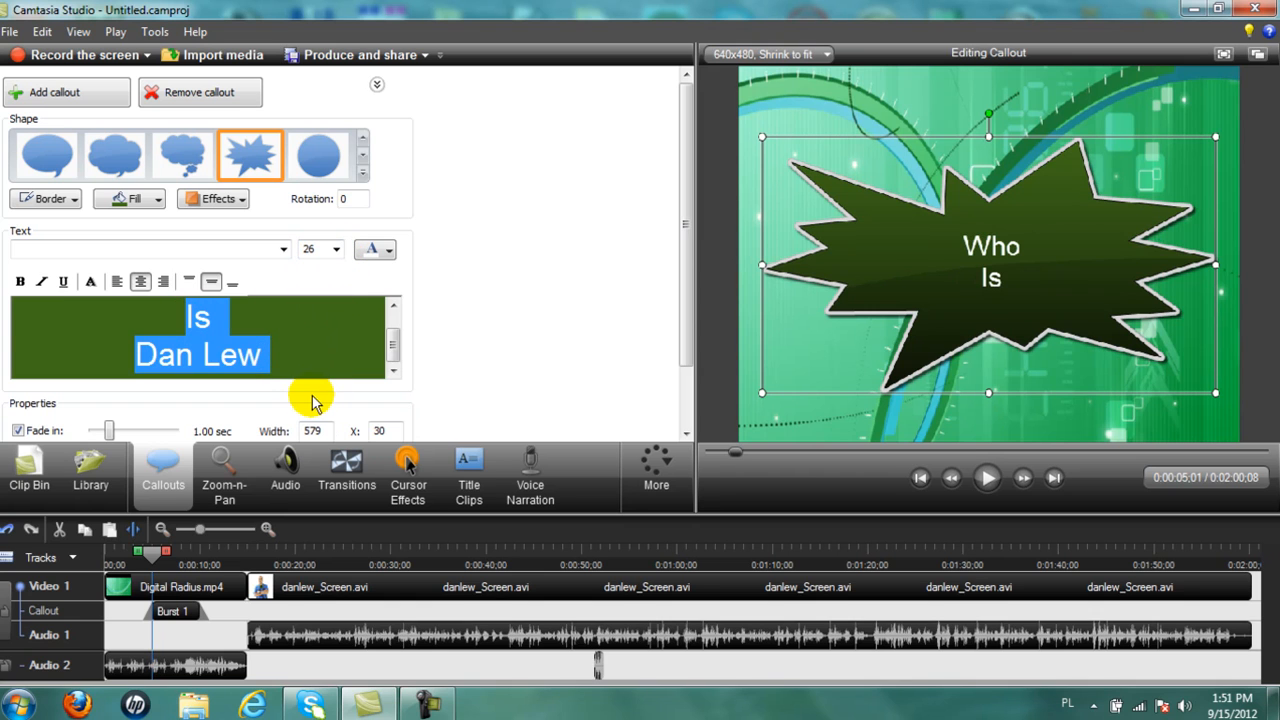
click(338, 251)
click(323, 370)
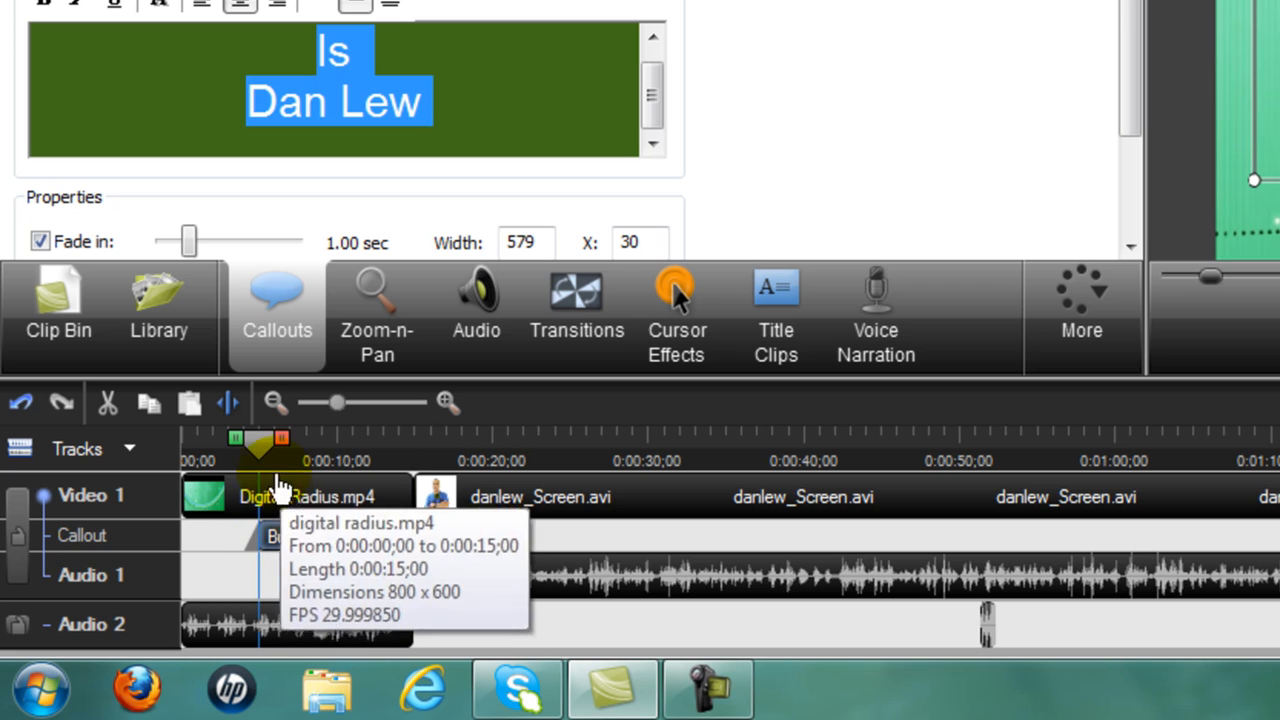
drag(256, 446, 234, 456)
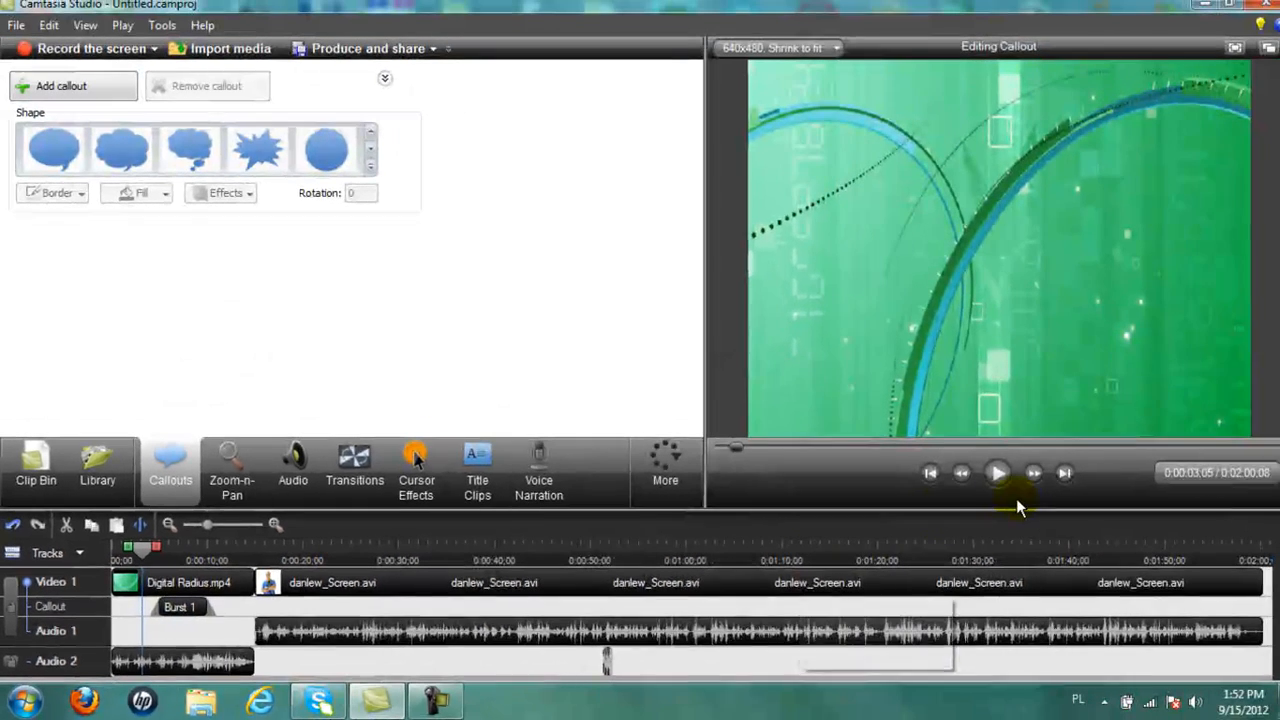
click(1001, 476)
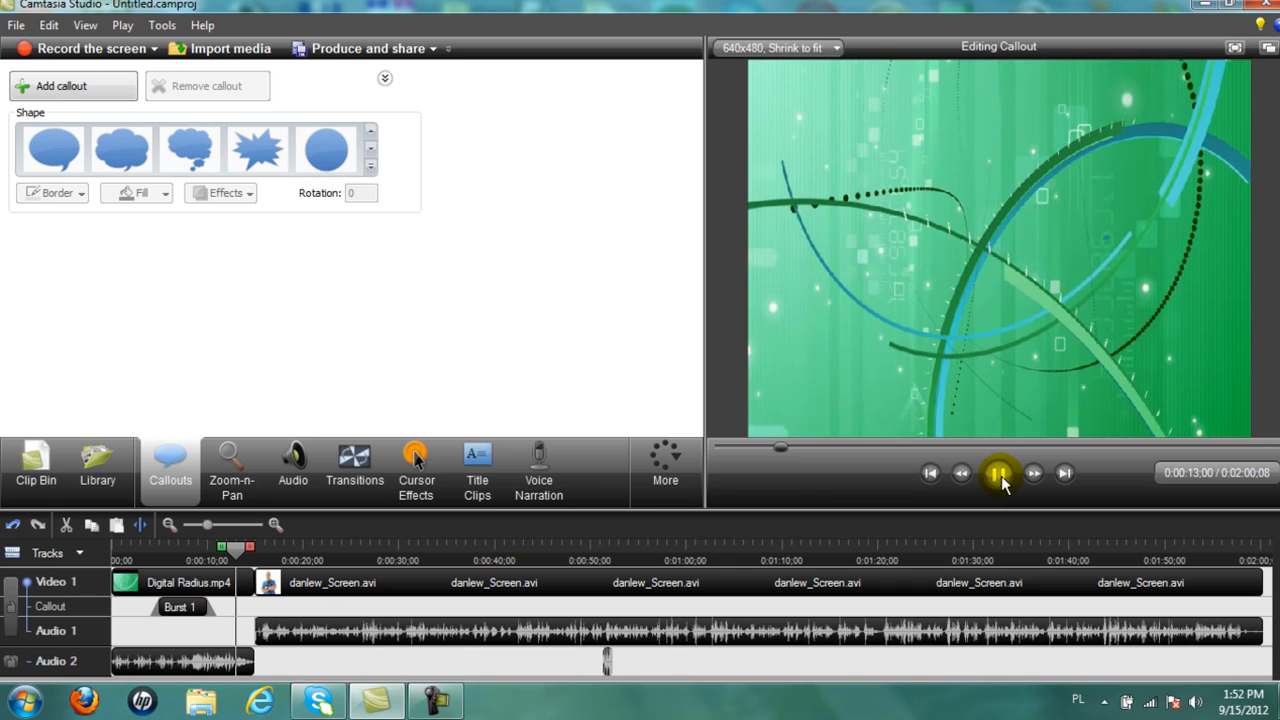
click(998, 474)
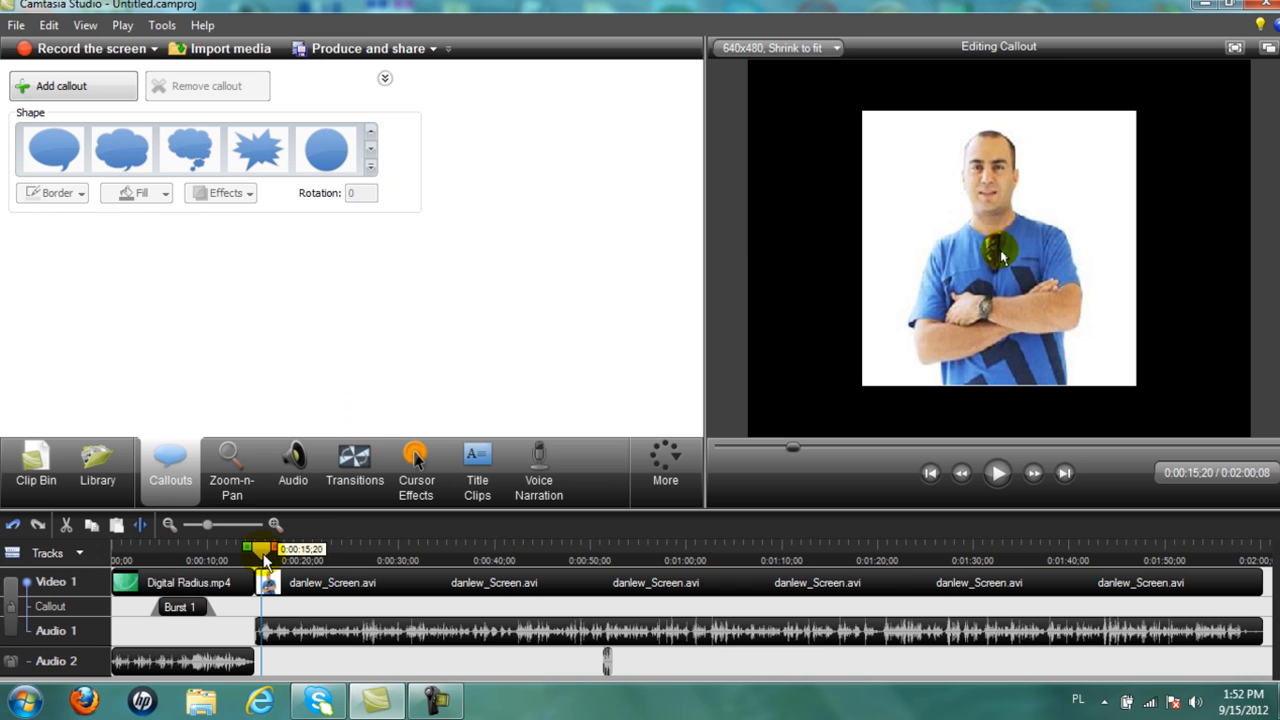
At 0:00:25;02, add an outline speech-bubble callout from the callout shape gallery.
drag(265, 549, 350, 550)
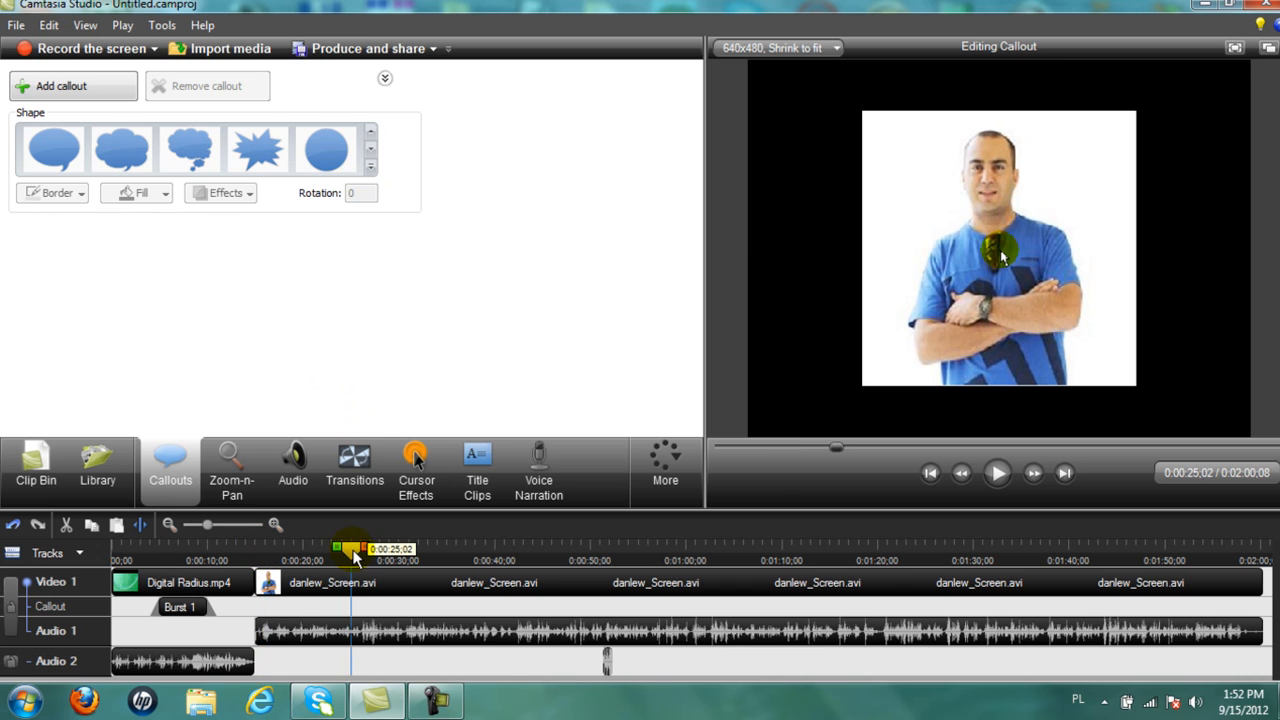
click(371, 150)
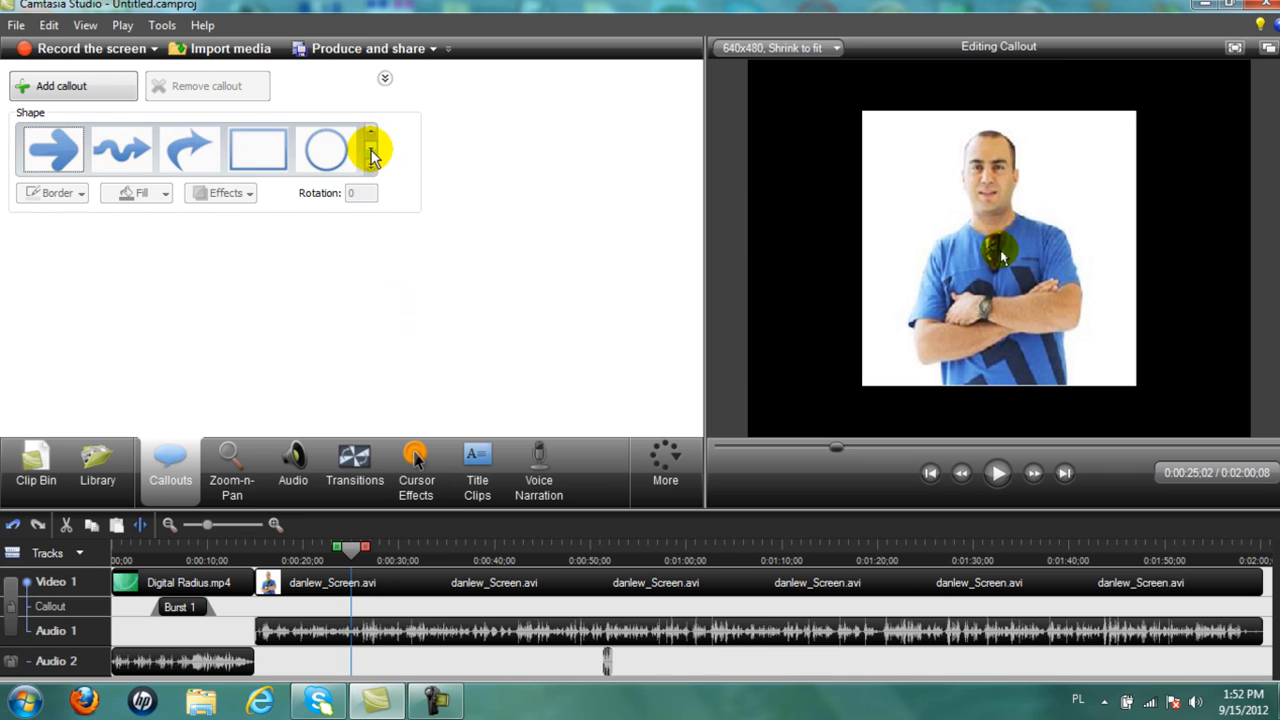
click(371, 155)
click(371, 155)
click(371, 155)
click(371, 155)
click(371, 155)
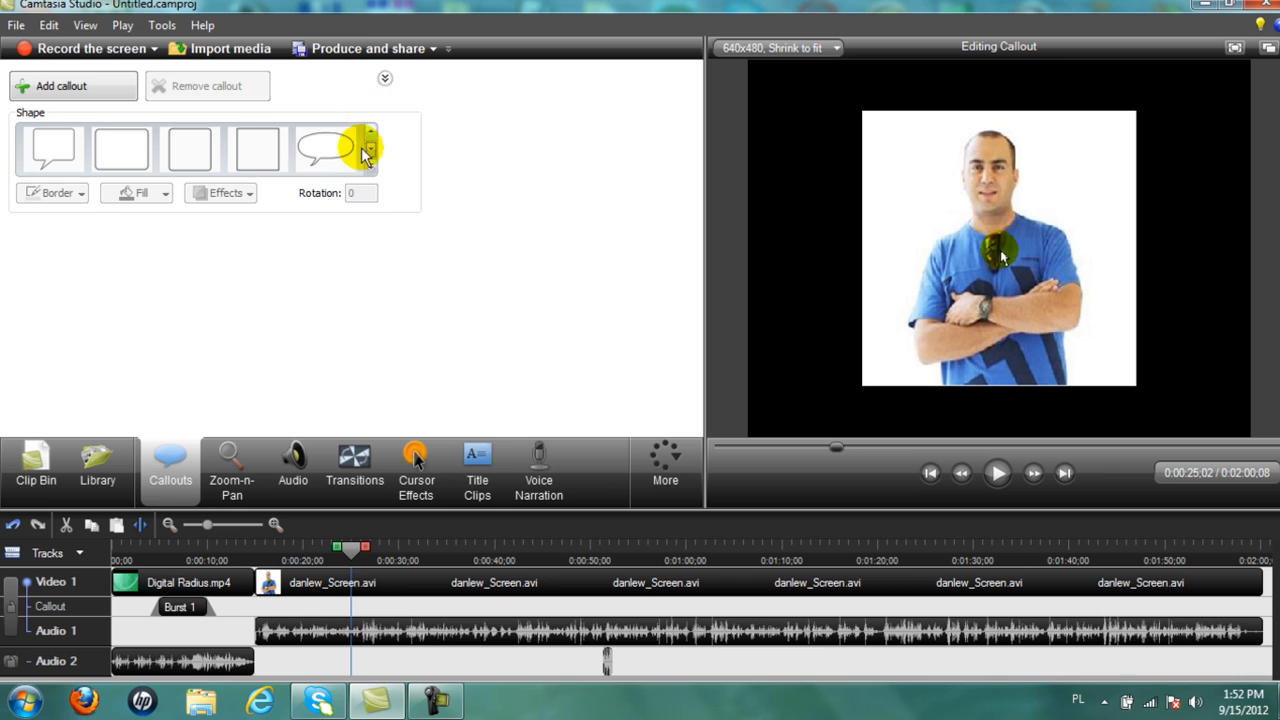
click(323, 155)
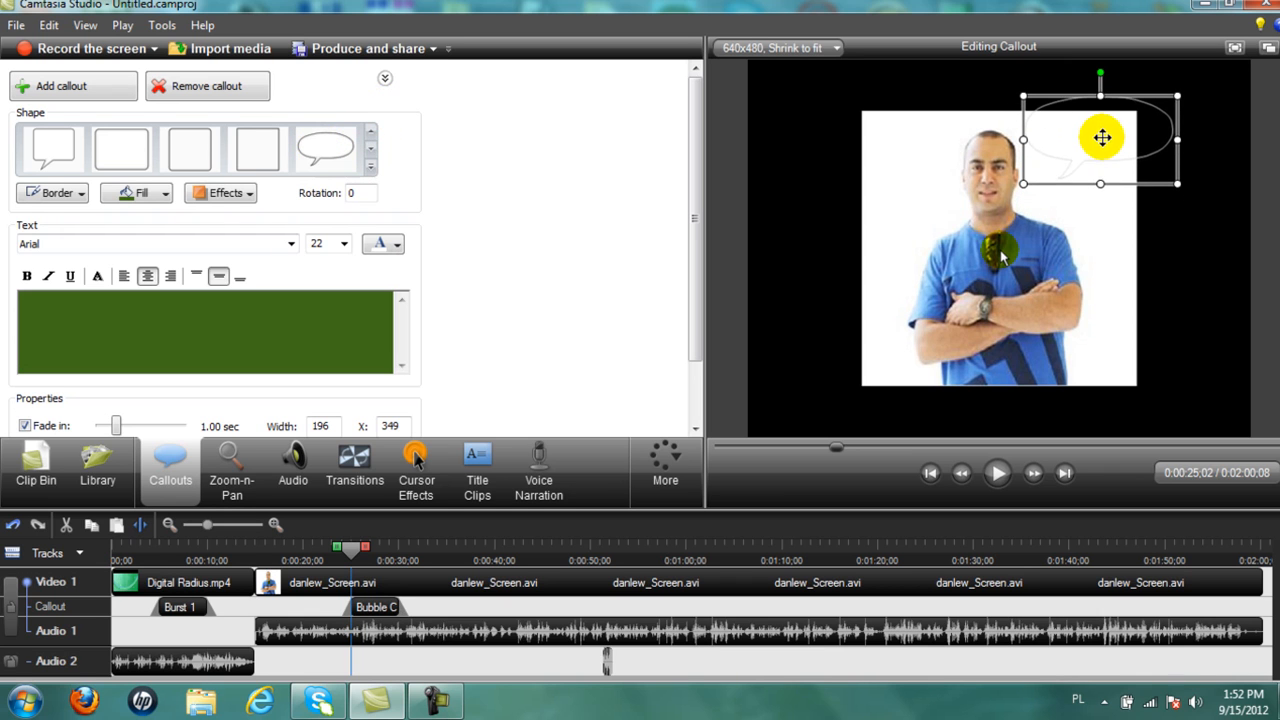
Enlarge the speech bubble, tilt it to 319 degrees and position it beside the presenter's head.
drag(1100, 183, 1108, 212)
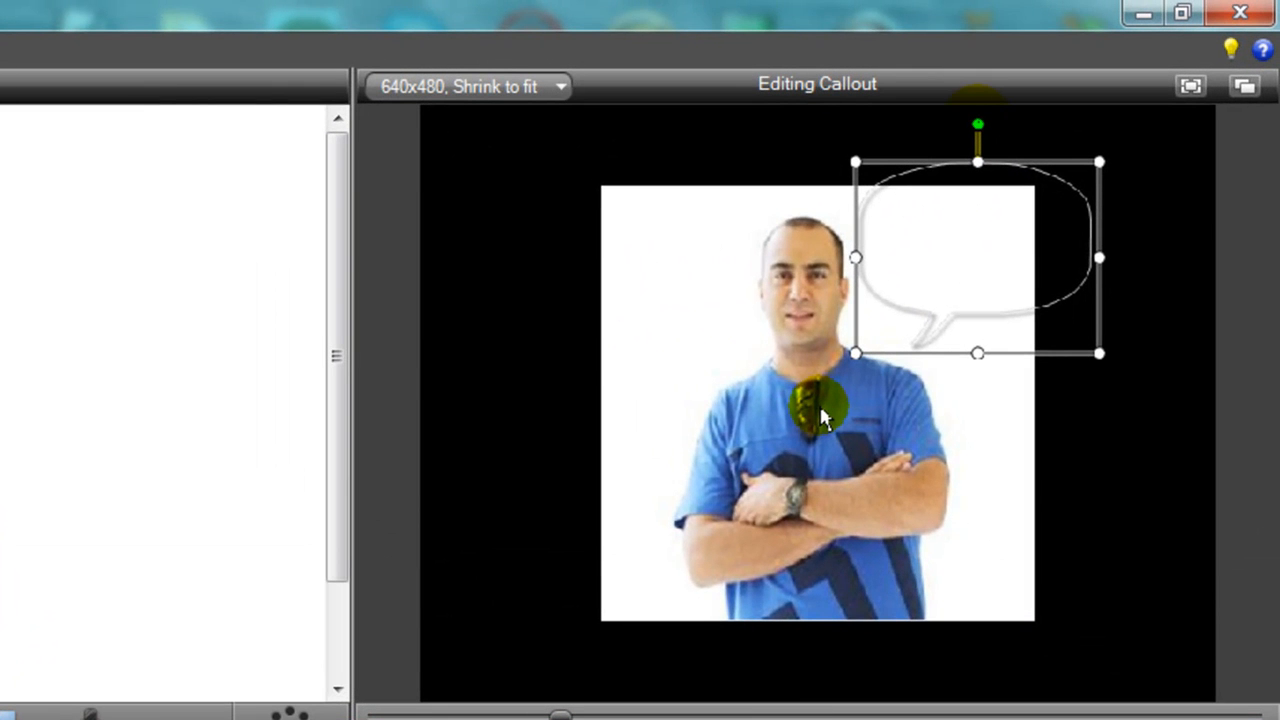
drag(978, 124, 1062, 155)
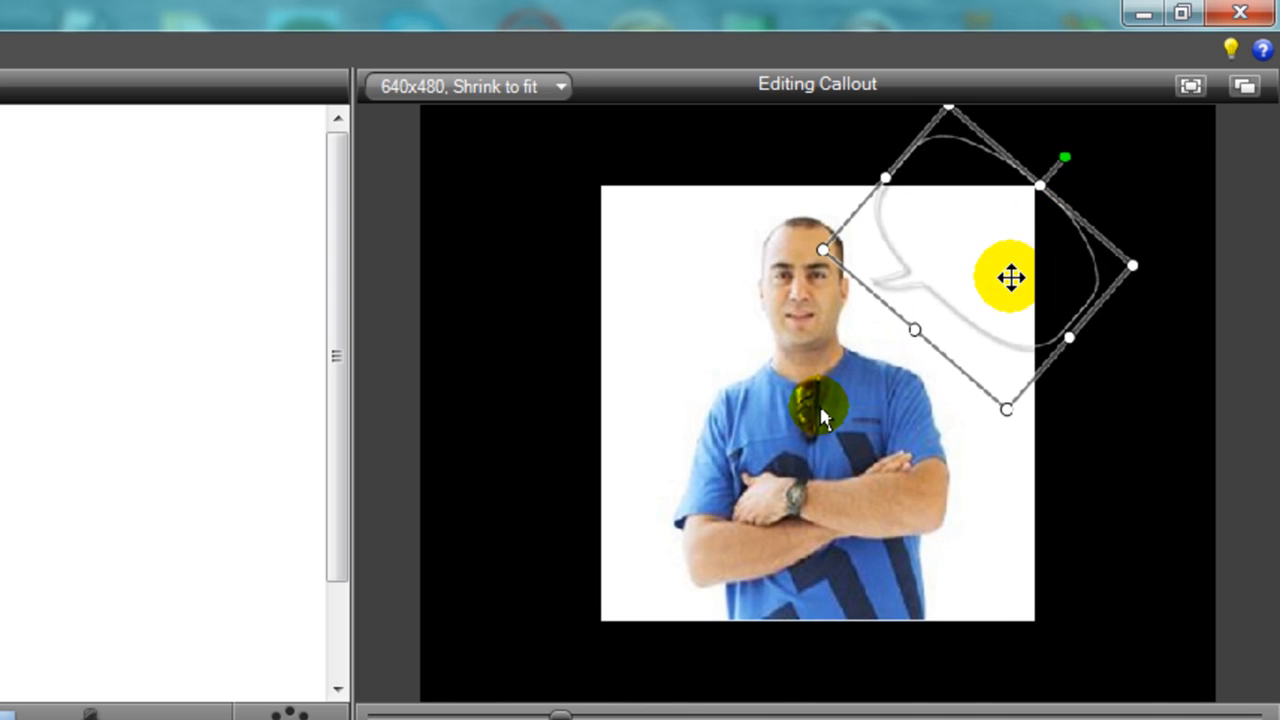
drag(1000, 269, 980, 320)
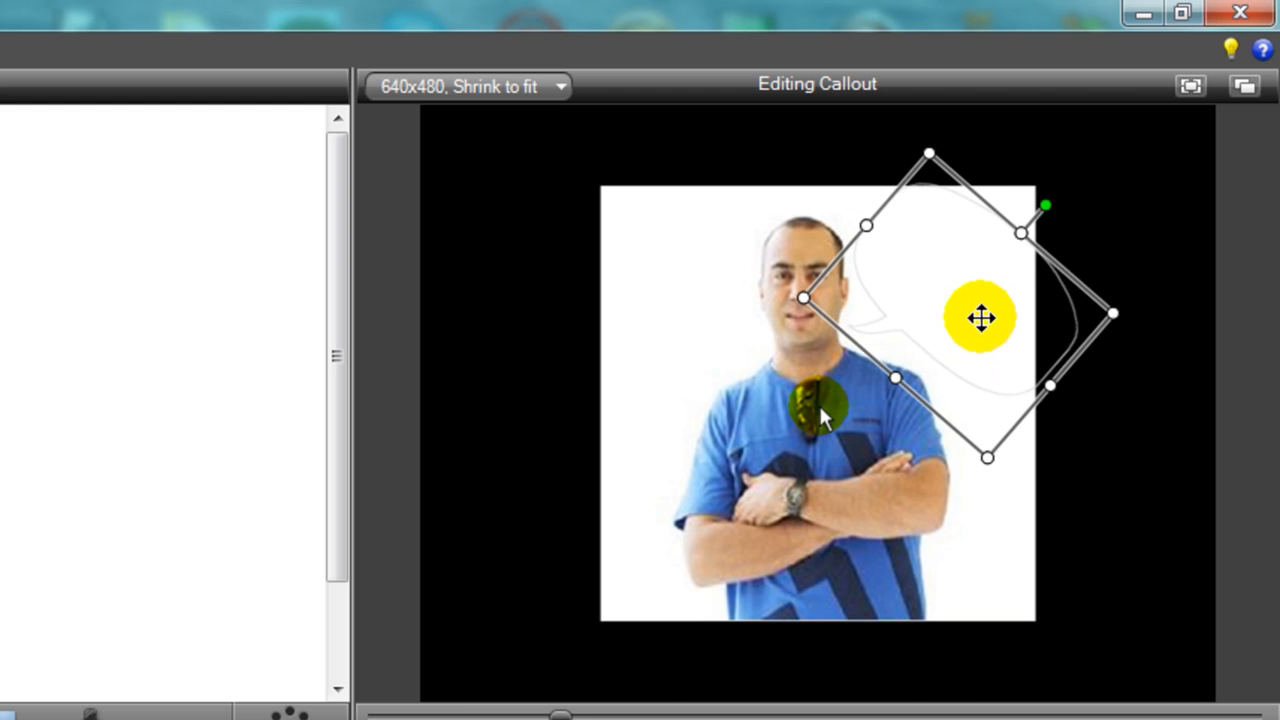
drag(1019, 232, 1078, 184)
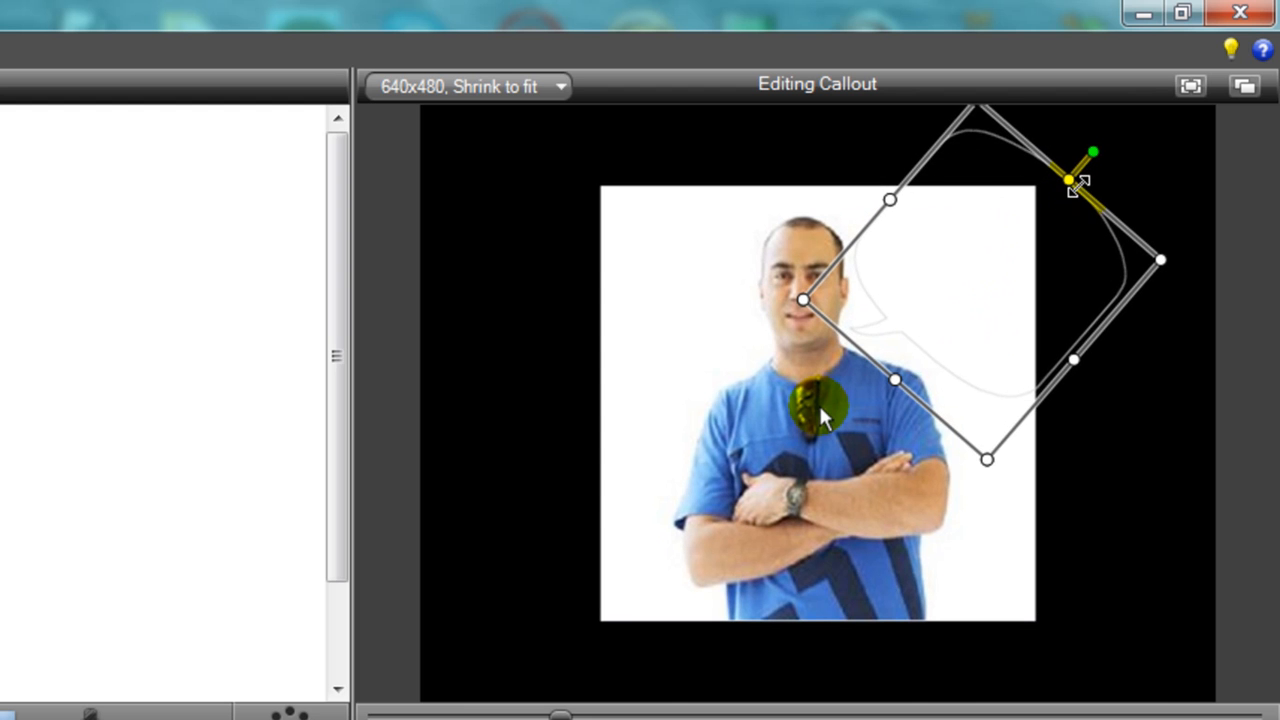
click(1012, 518)
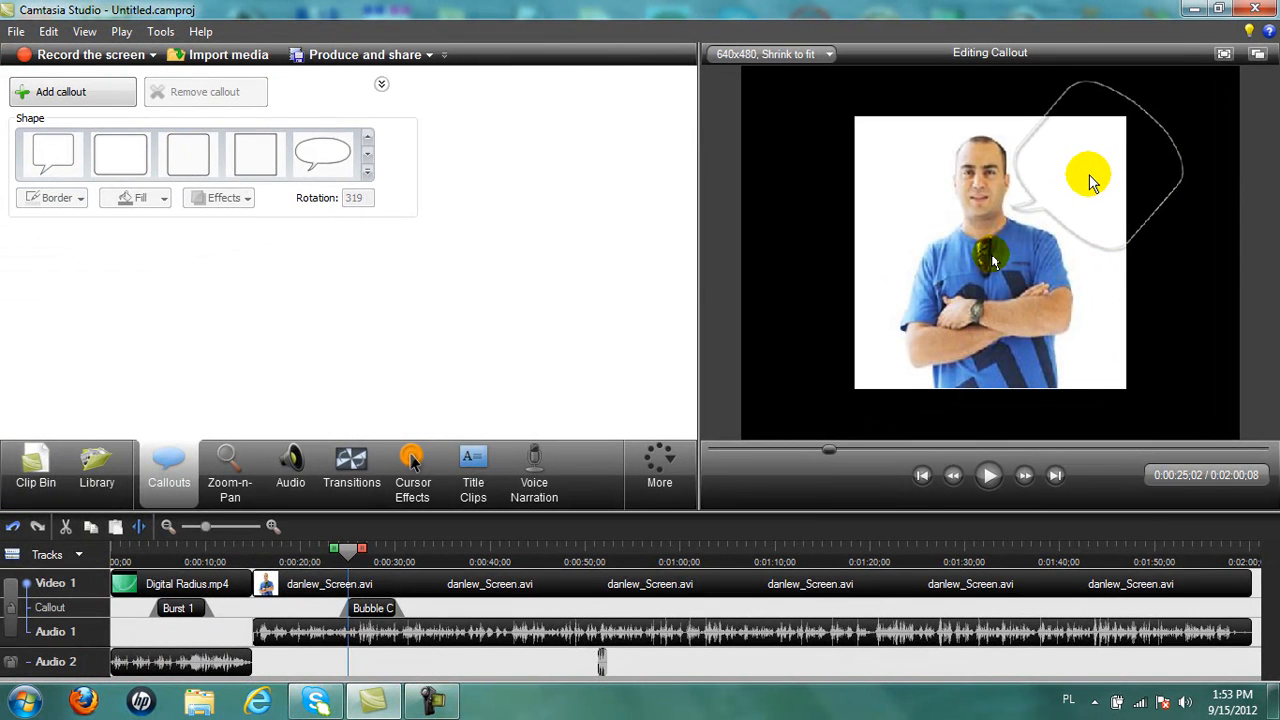
Add an upright plain text callout reading 'You Can Do It', with 'Do It' on a new line.
click(369, 163)
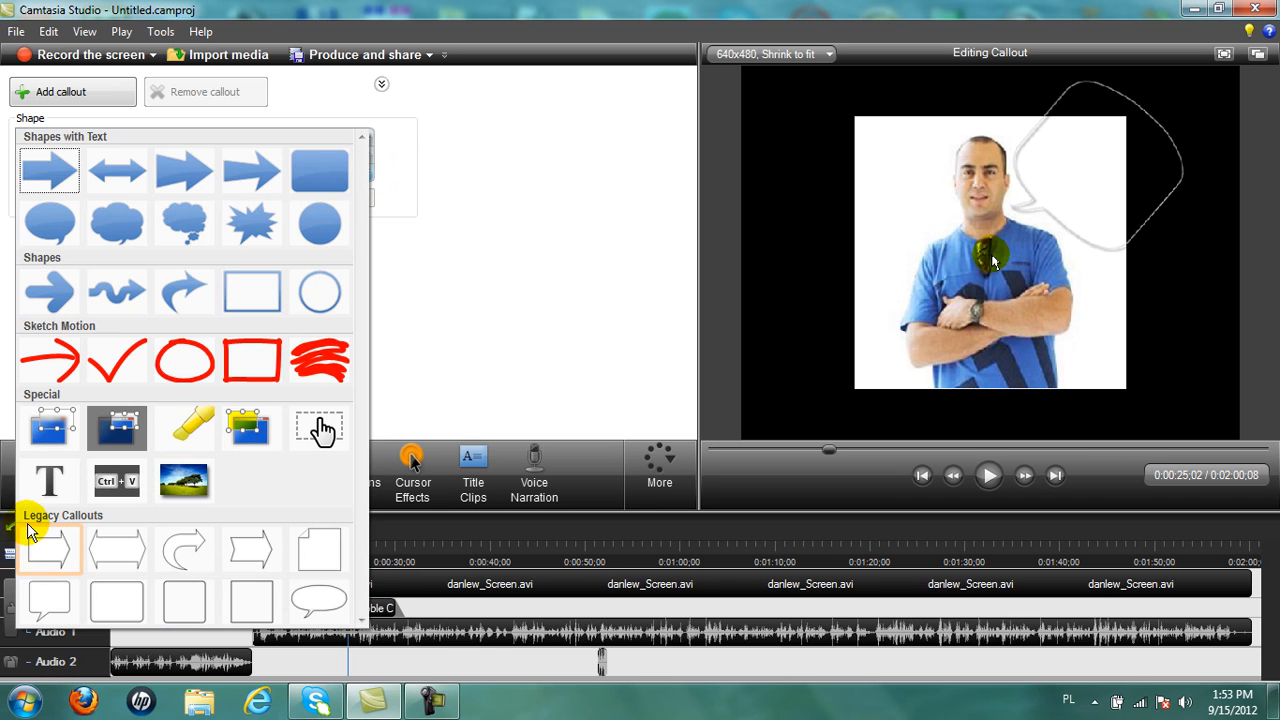
click(49, 481)
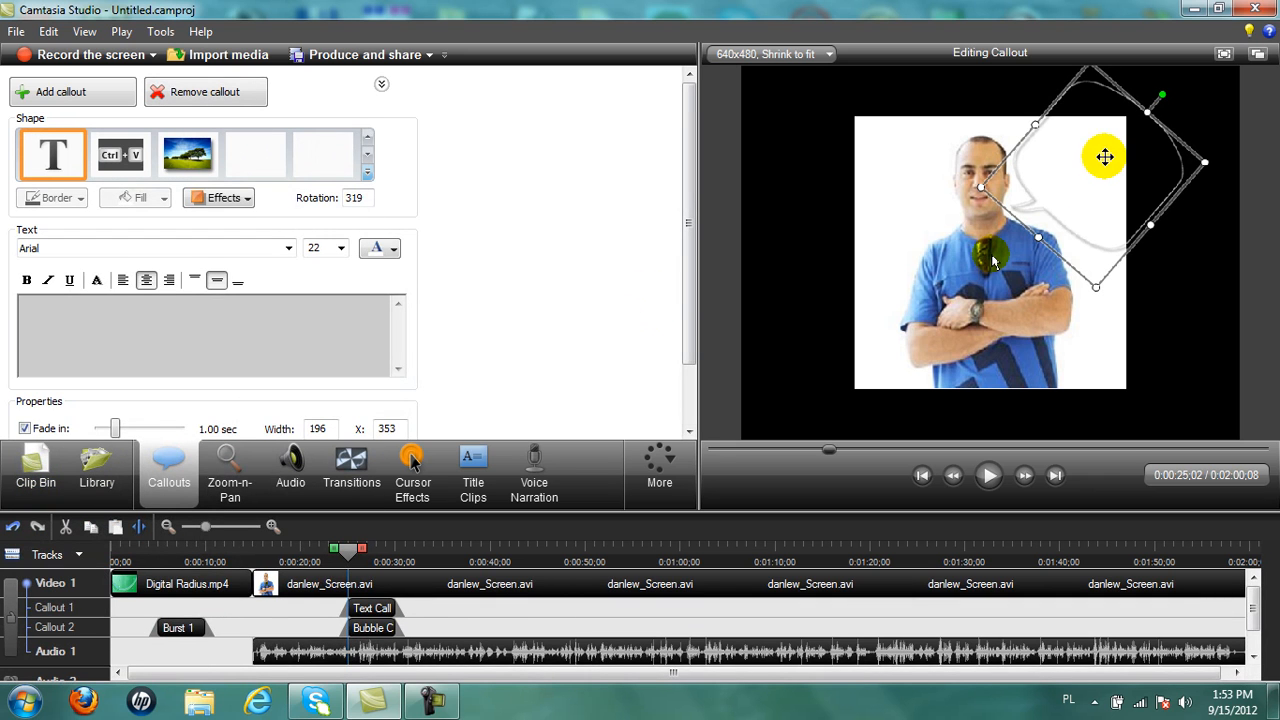
drag(1162, 95, 1093, 96)
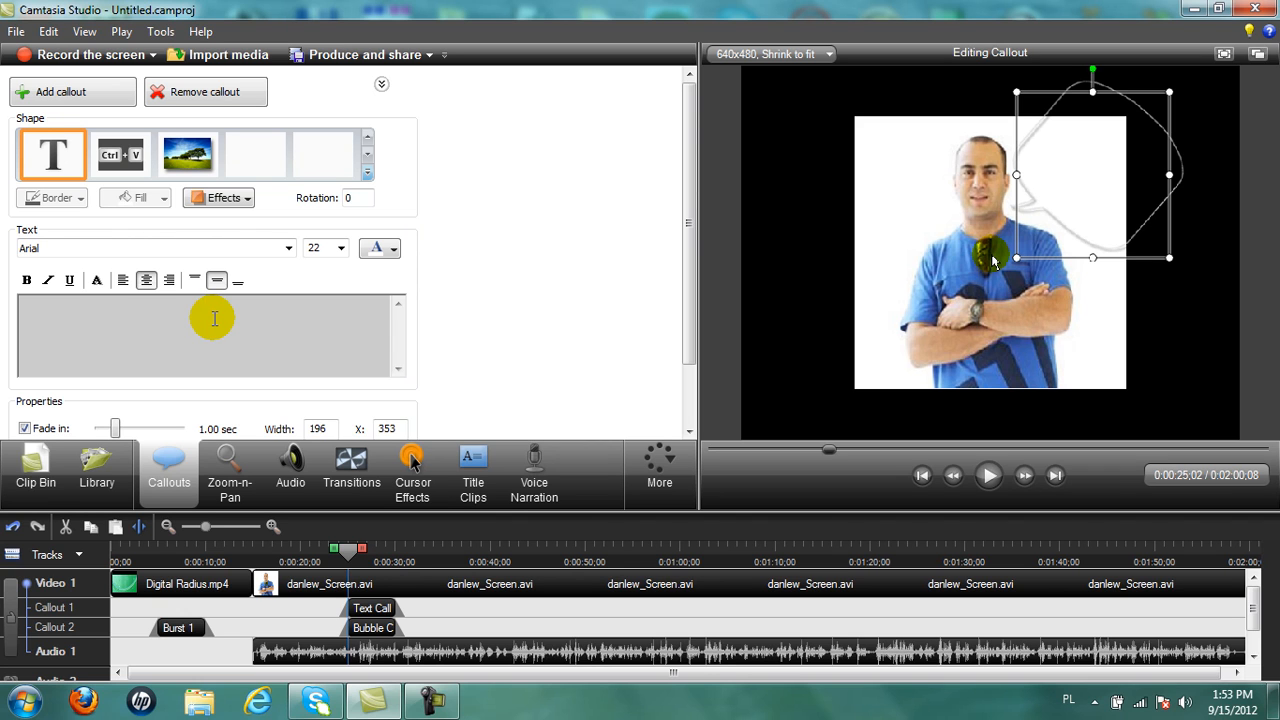
text(You)
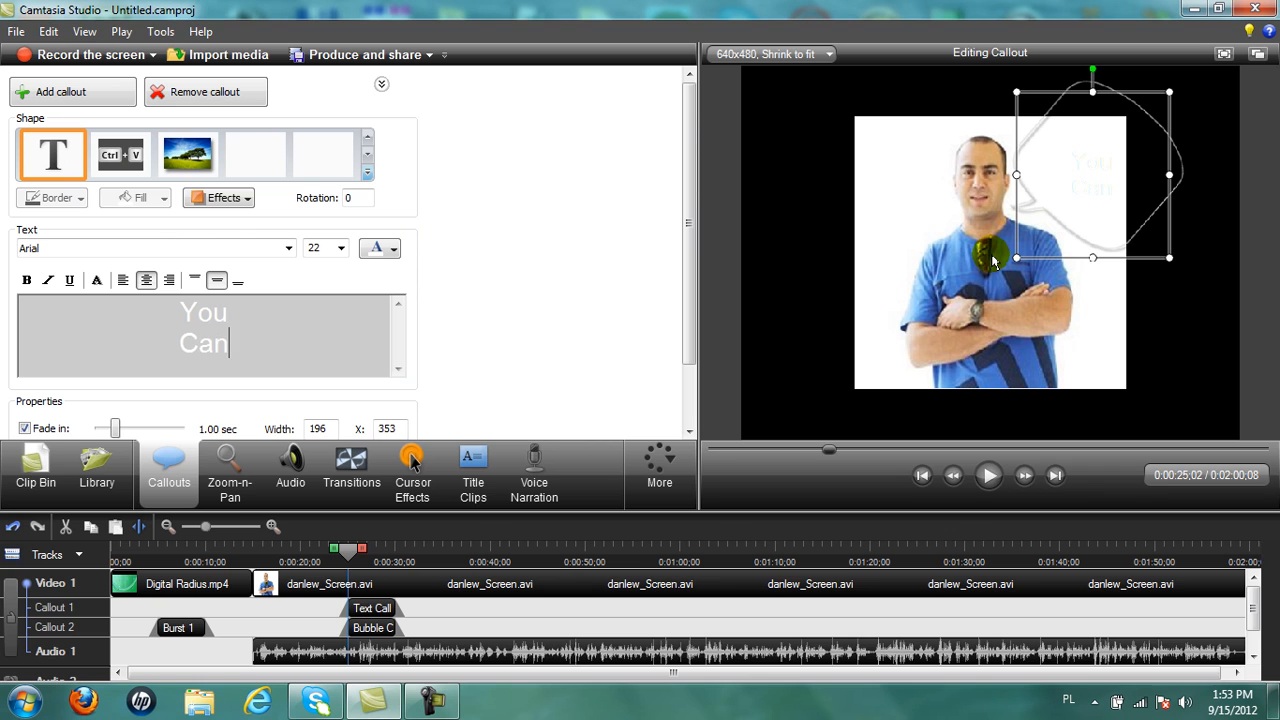
key(Return)
text(Do It)
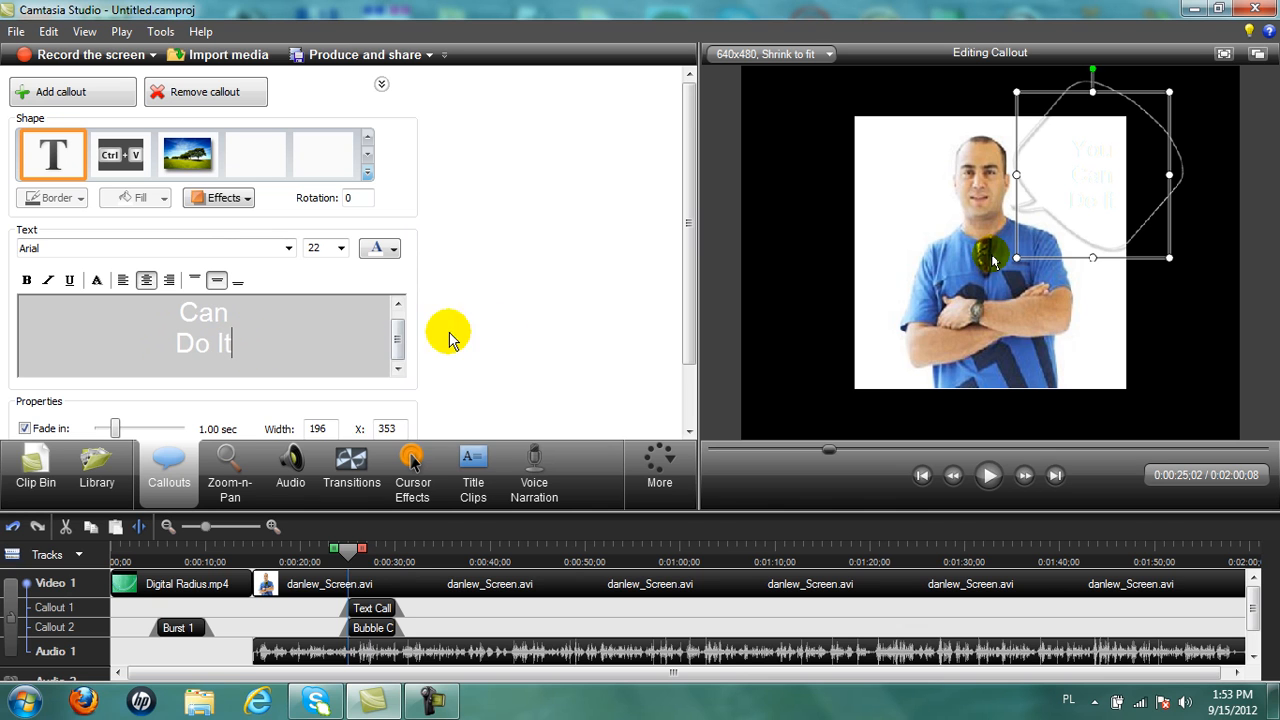
Make the callout text blue and nudge it slightly up and left inside the speech bubble.
click(1098, 312)
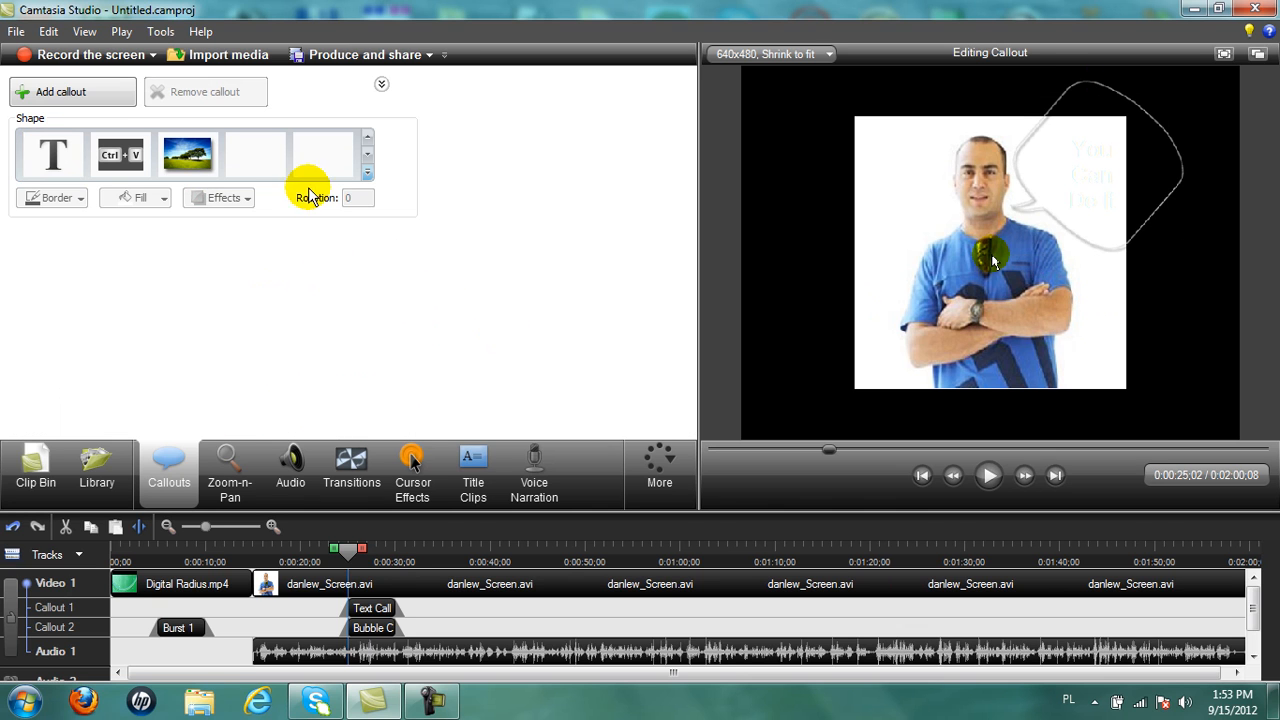
click(1098, 245)
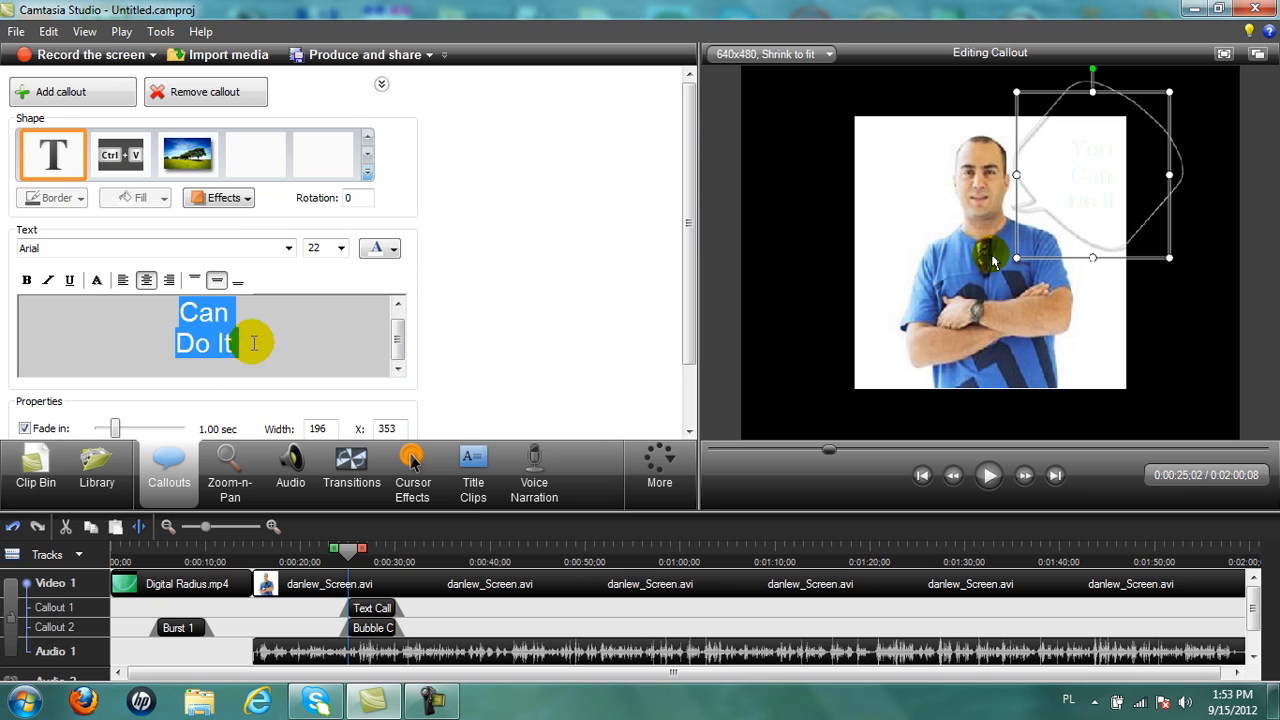
click(394, 250)
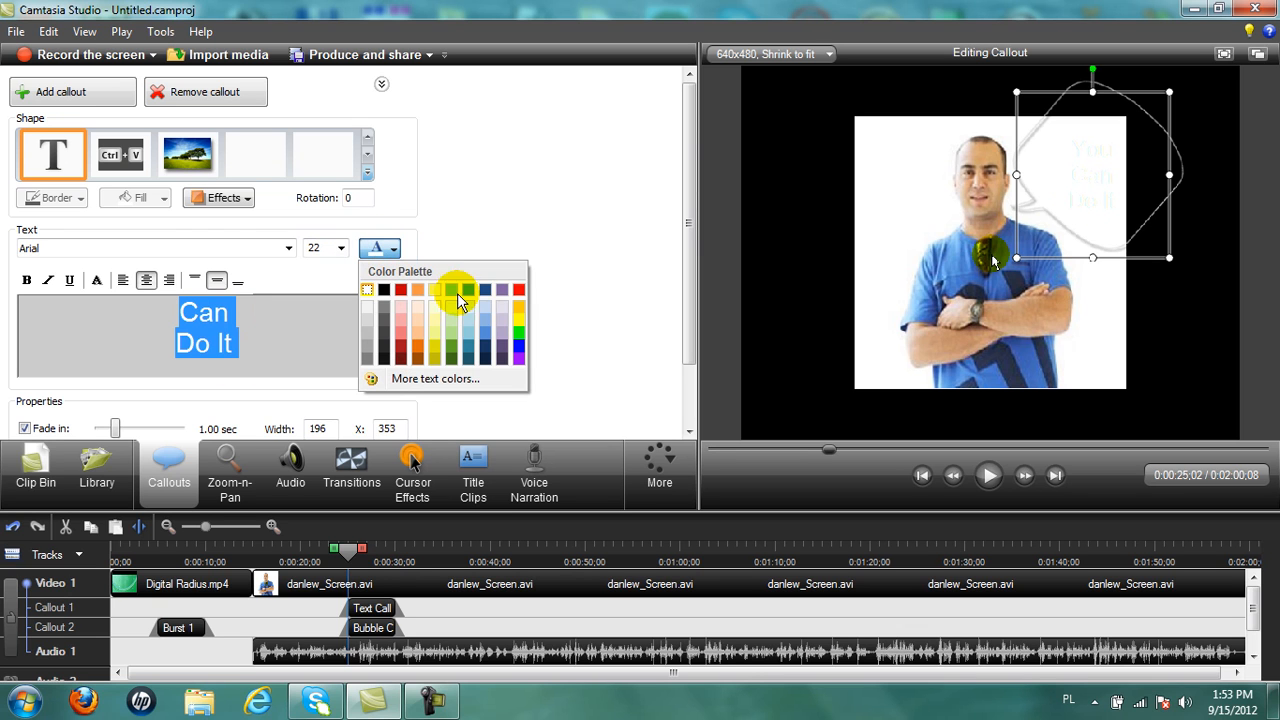
click(516, 347)
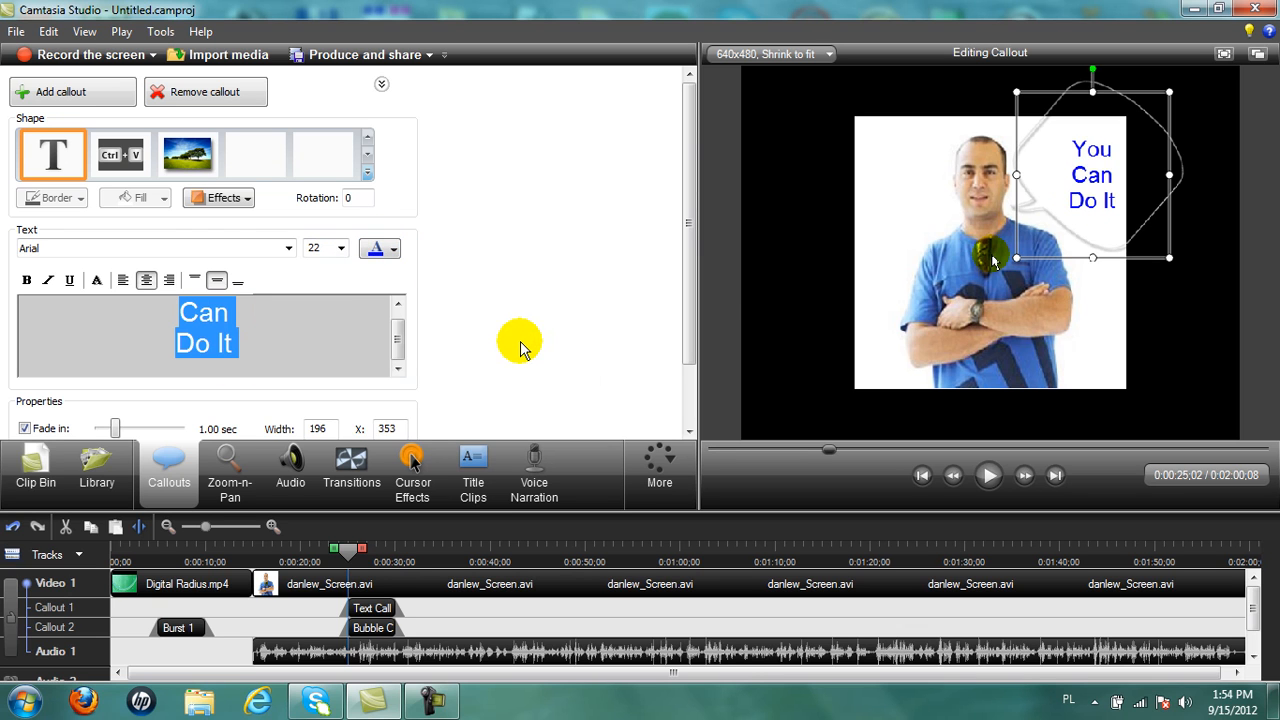
drag(1090, 192, 1076, 184)
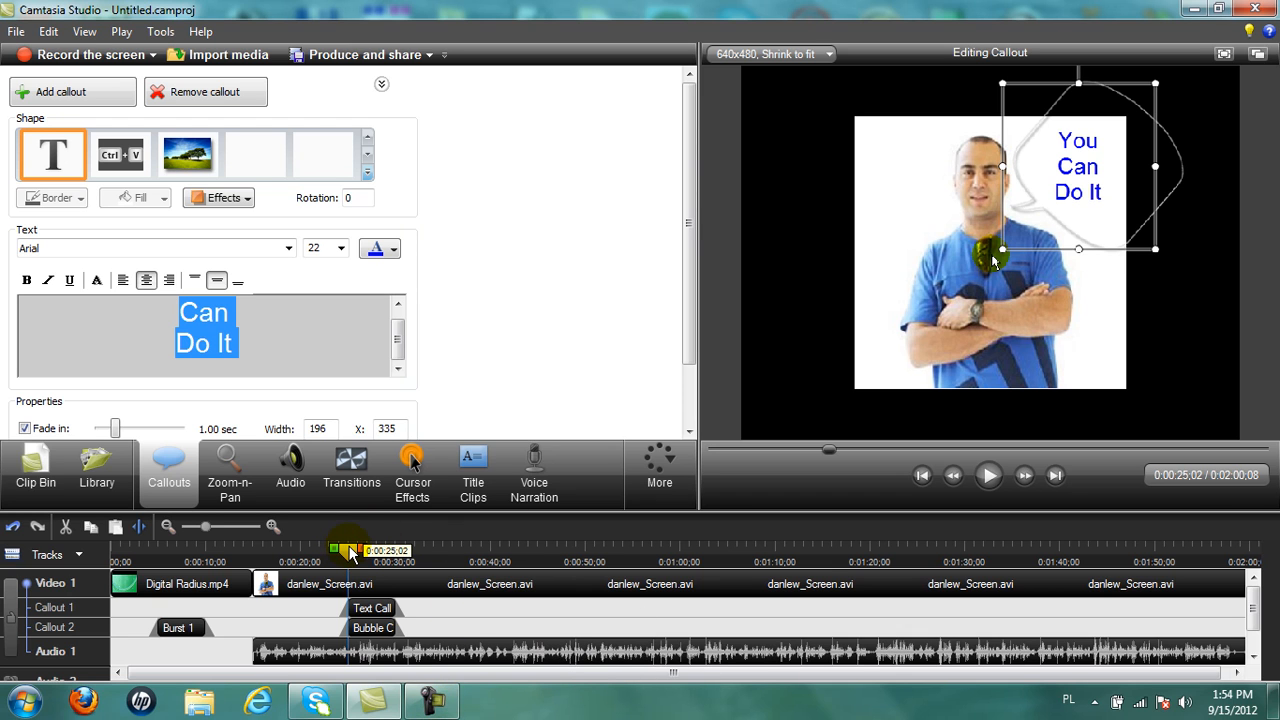
click(1068, 328)
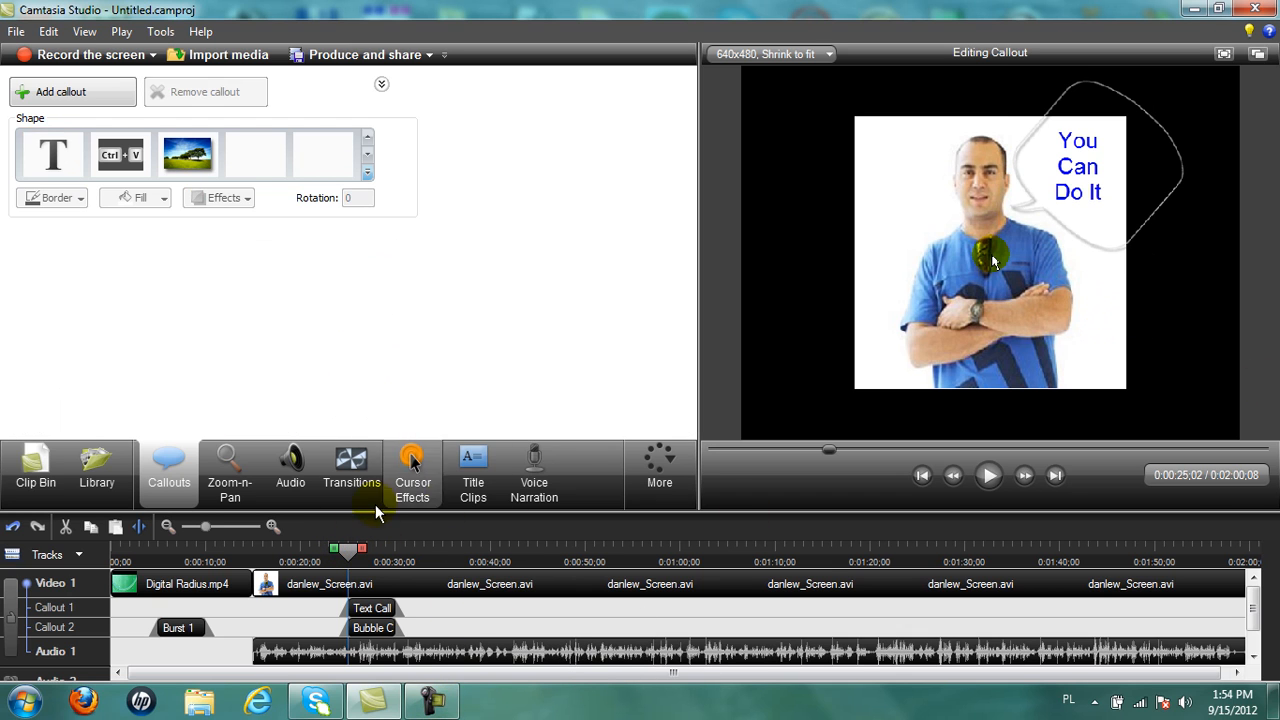
drag(346, 560, 320, 568)
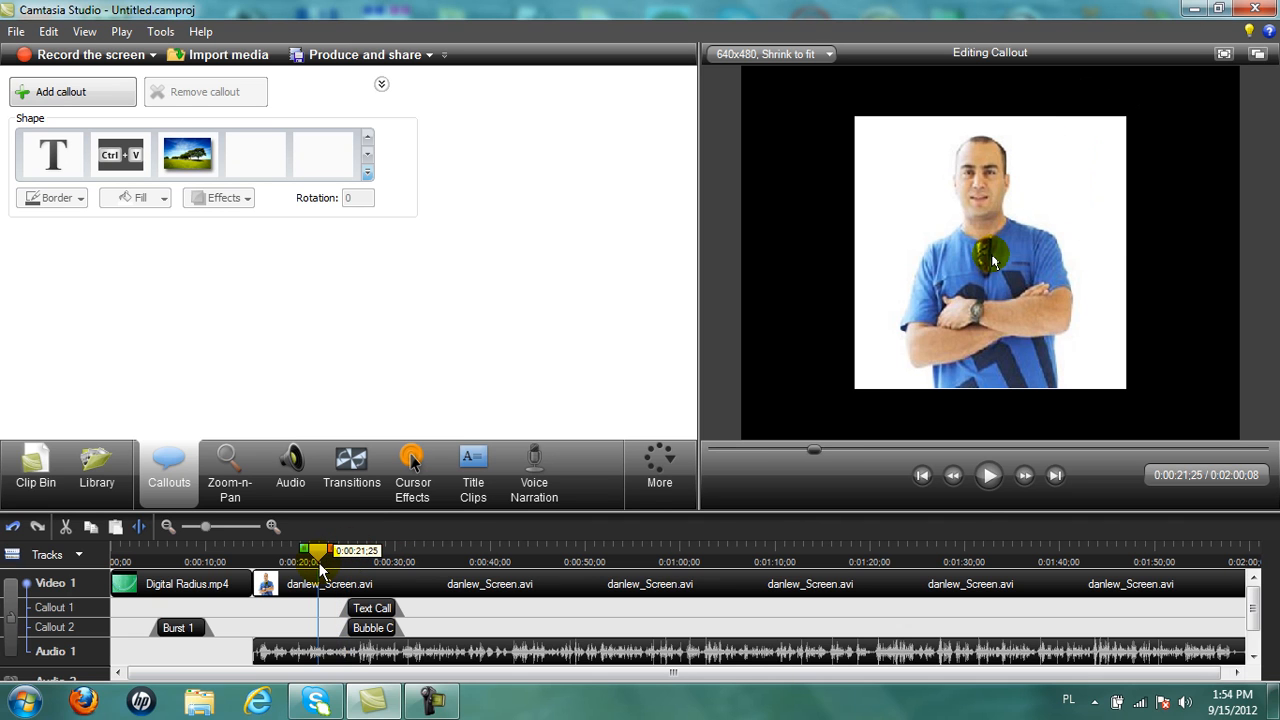
click(983, 478)
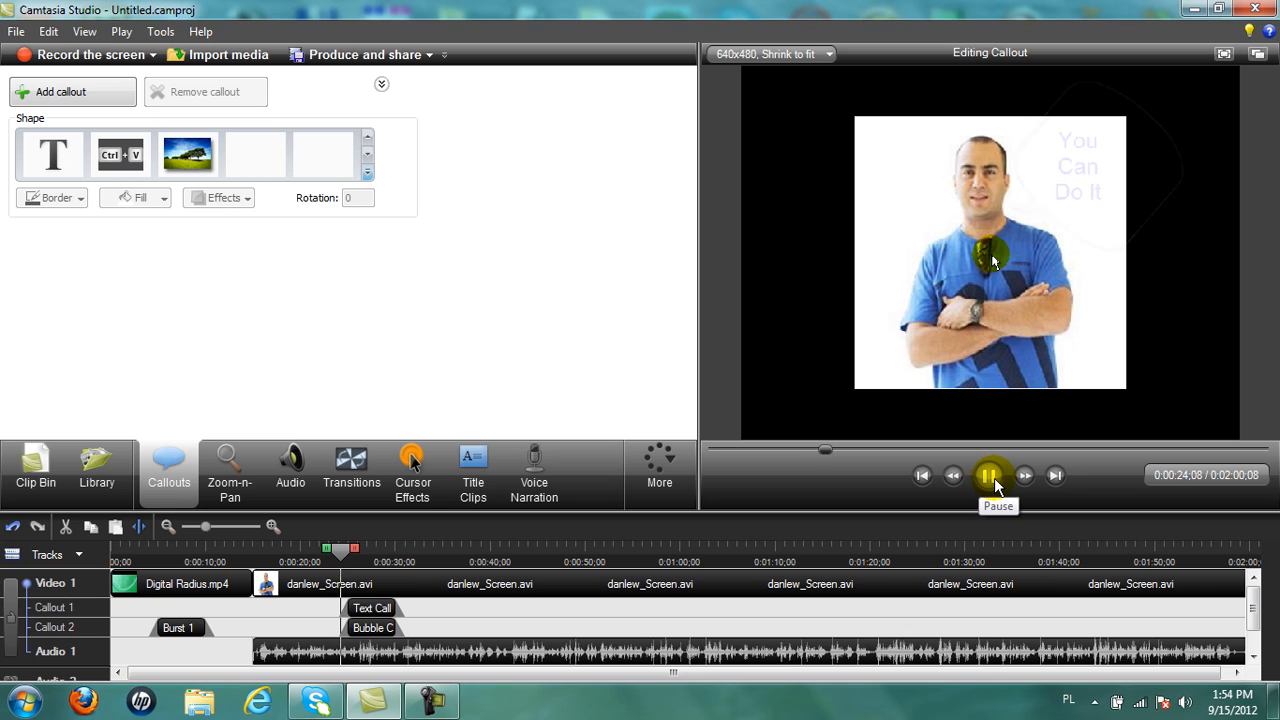
click(990, 477)
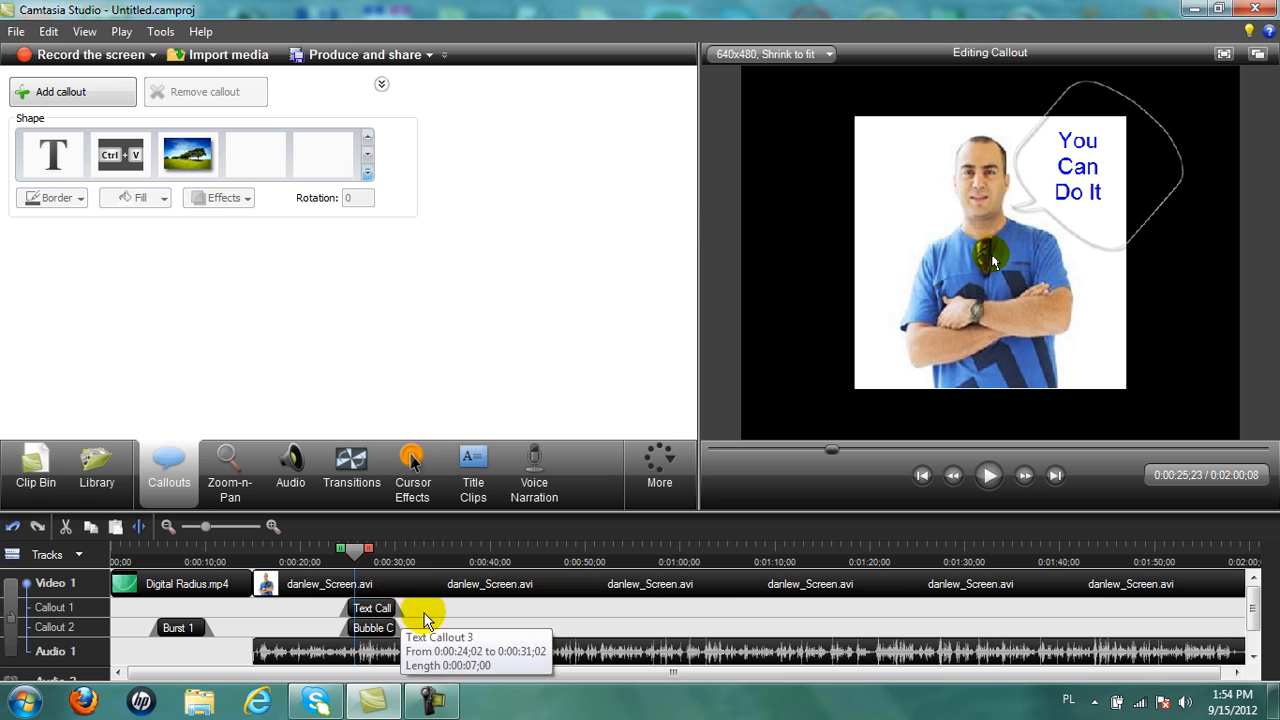
click(990, 479)
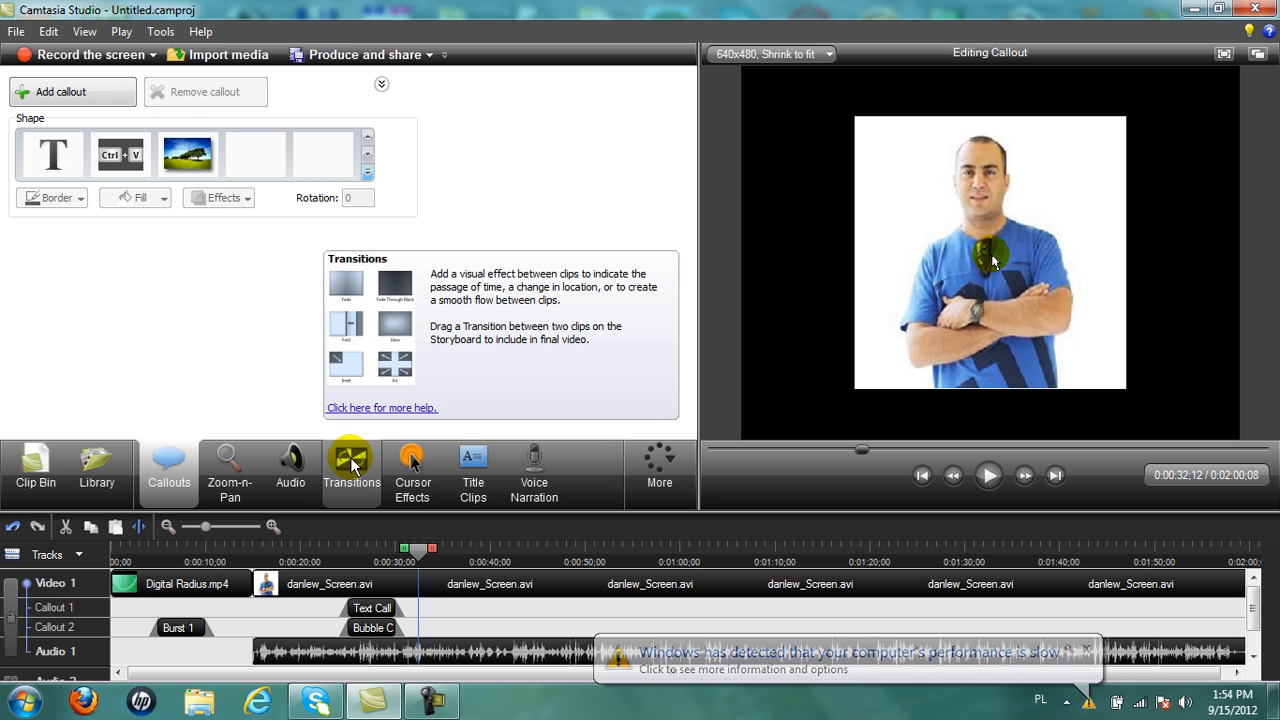
click(222, 58)
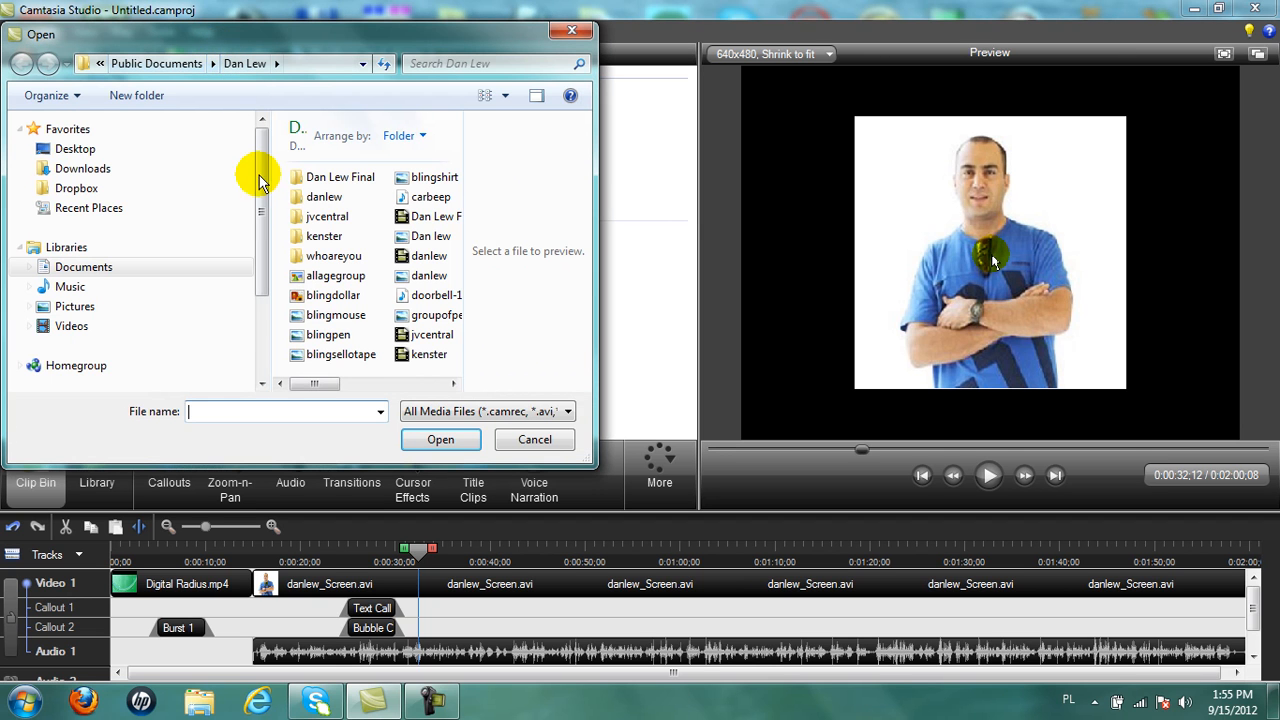
click(428, 360)
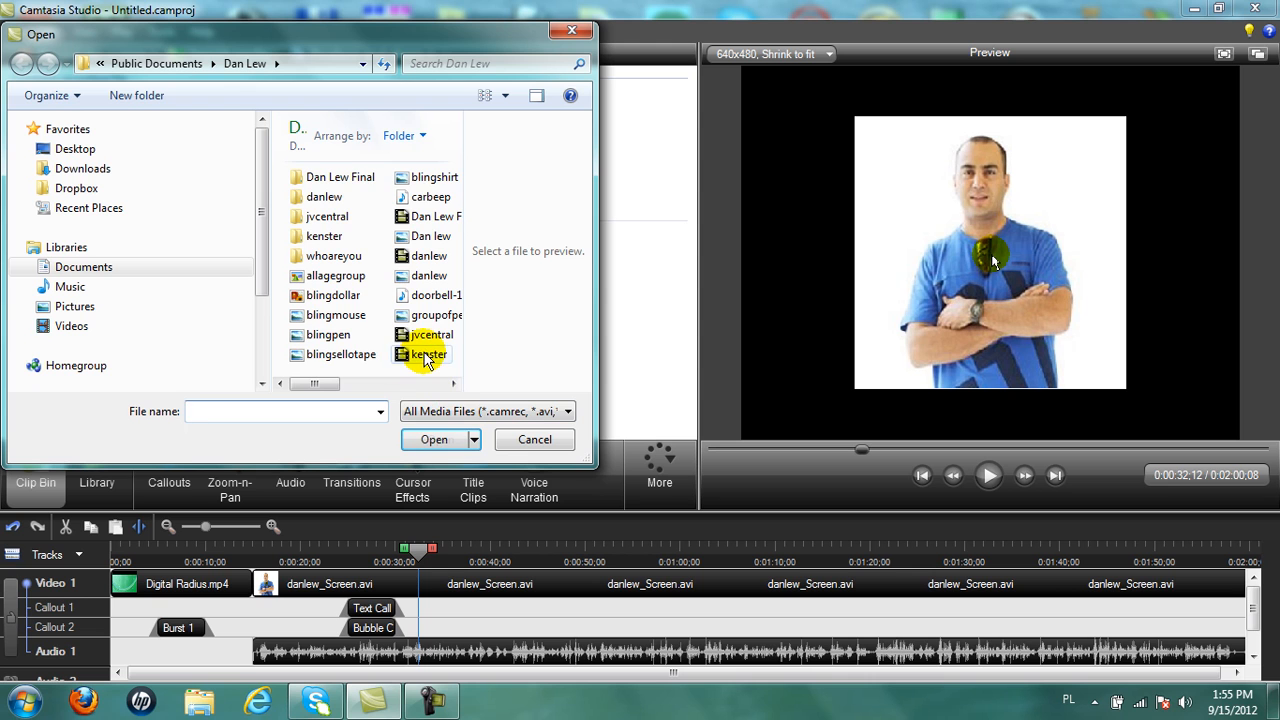
click(428, 356)
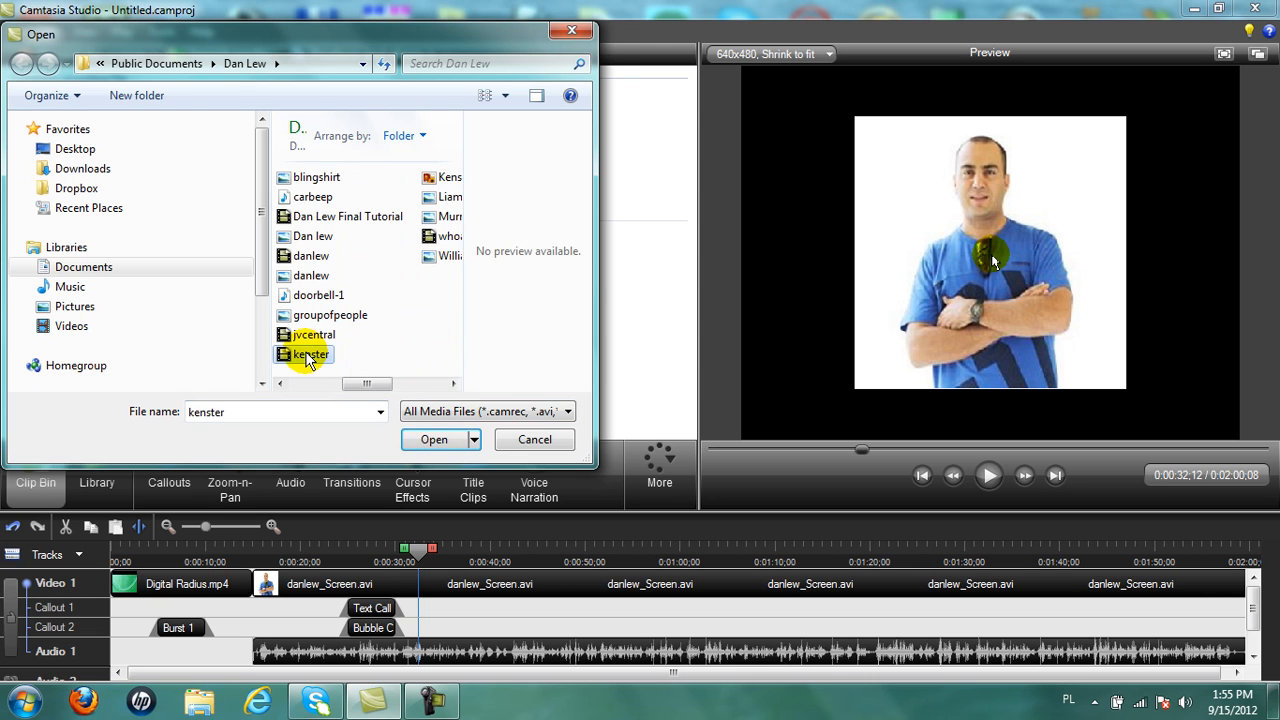
double_click(306, 354)
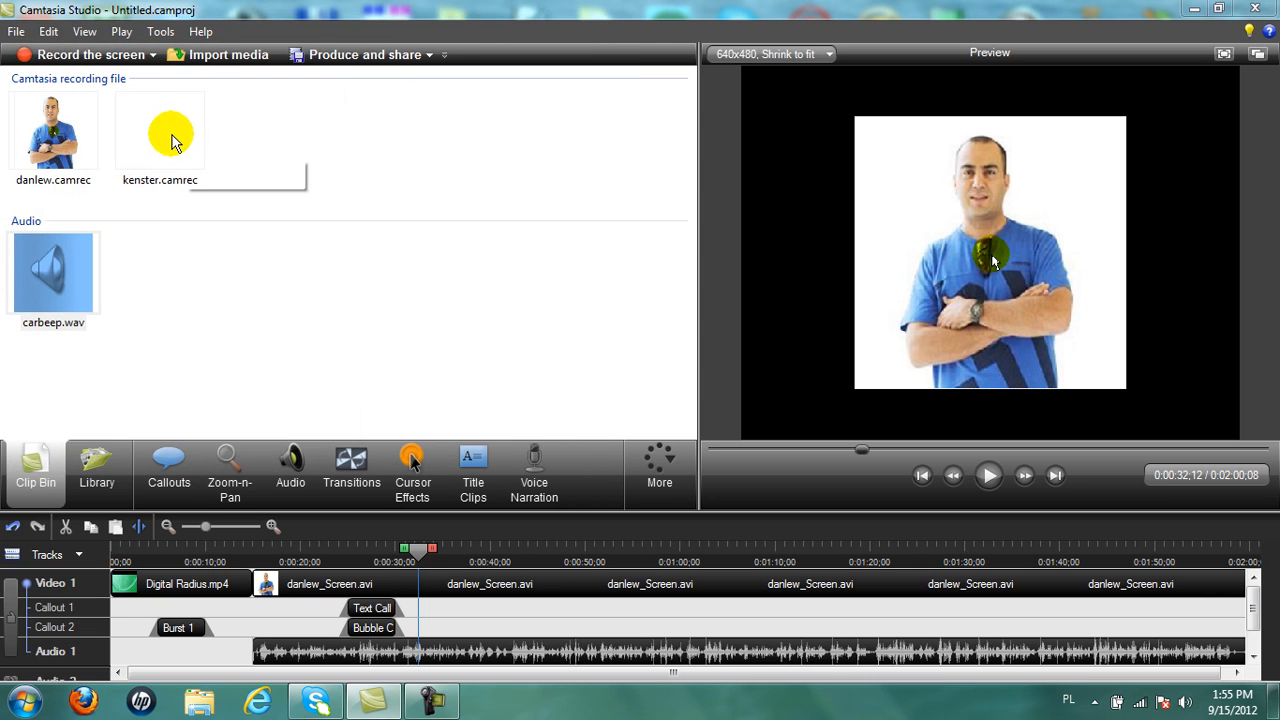
drag(155, 128, 1248, 586)
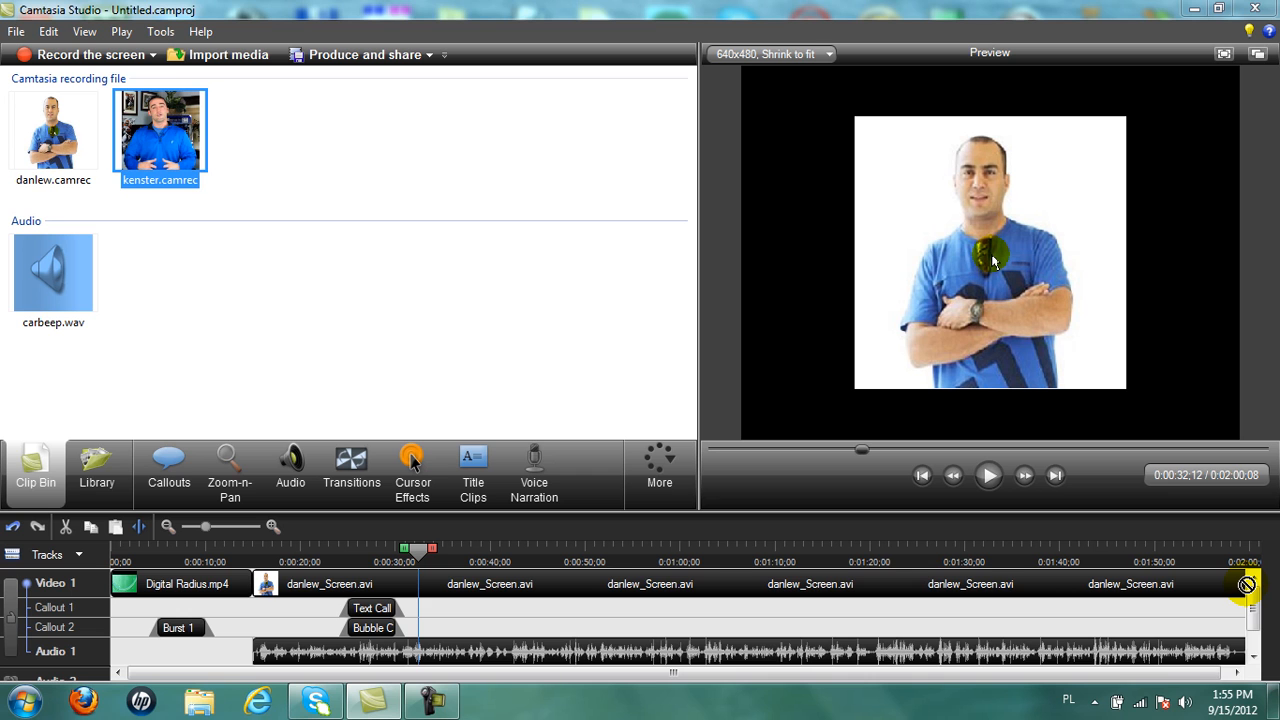
click(438, 705)
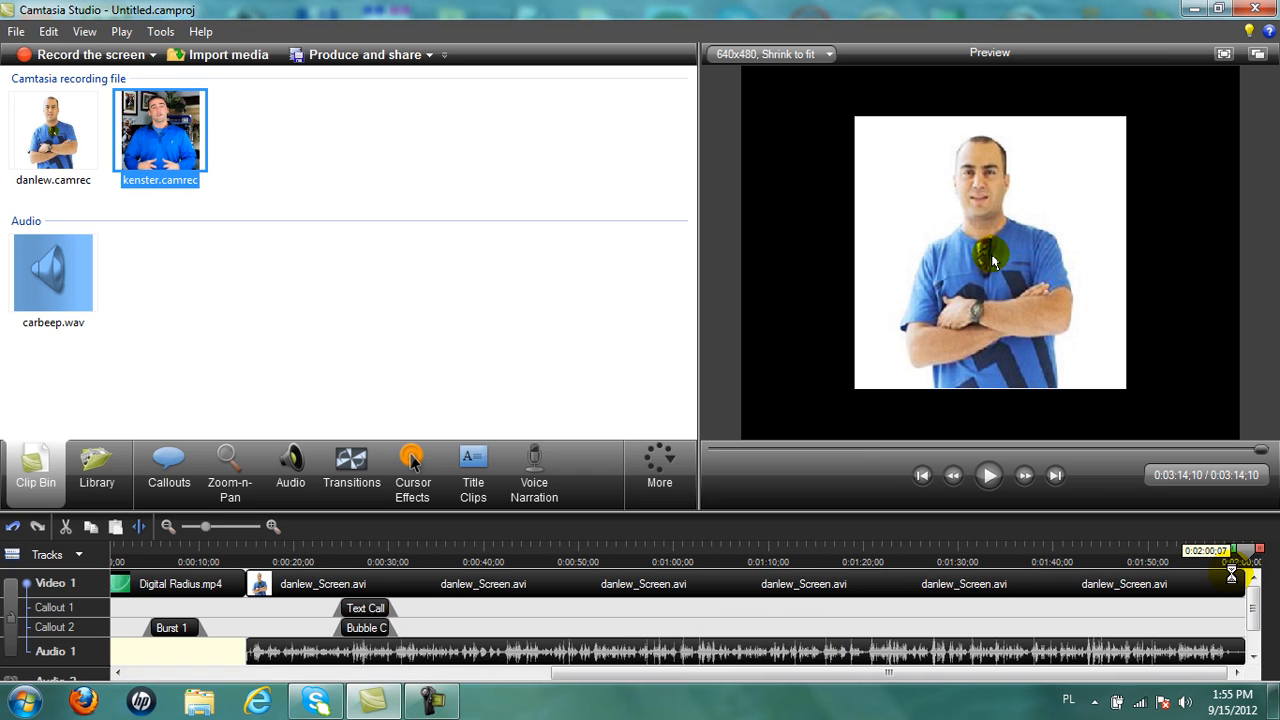
drag(1234, 574, 1235, 581)
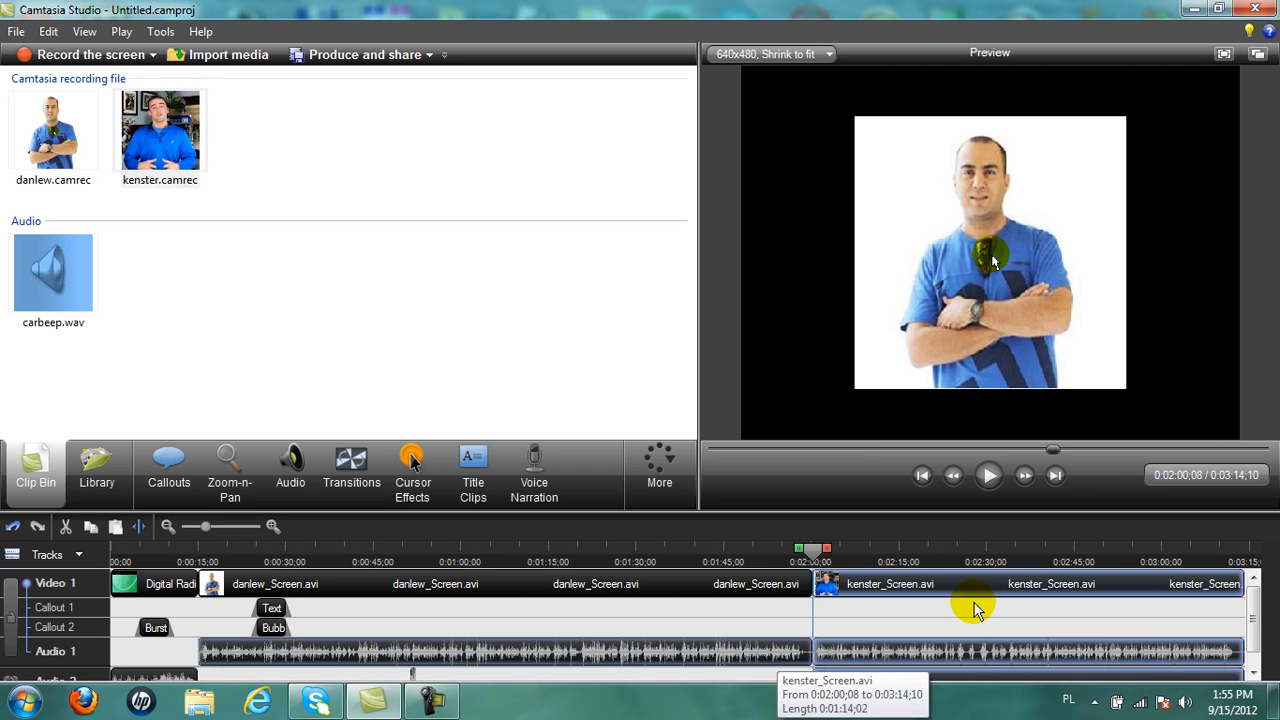
Play across the join from 0:01:56;10, then park the playhead at the kenster clip's start.
drag(817, 559, 793, 566)
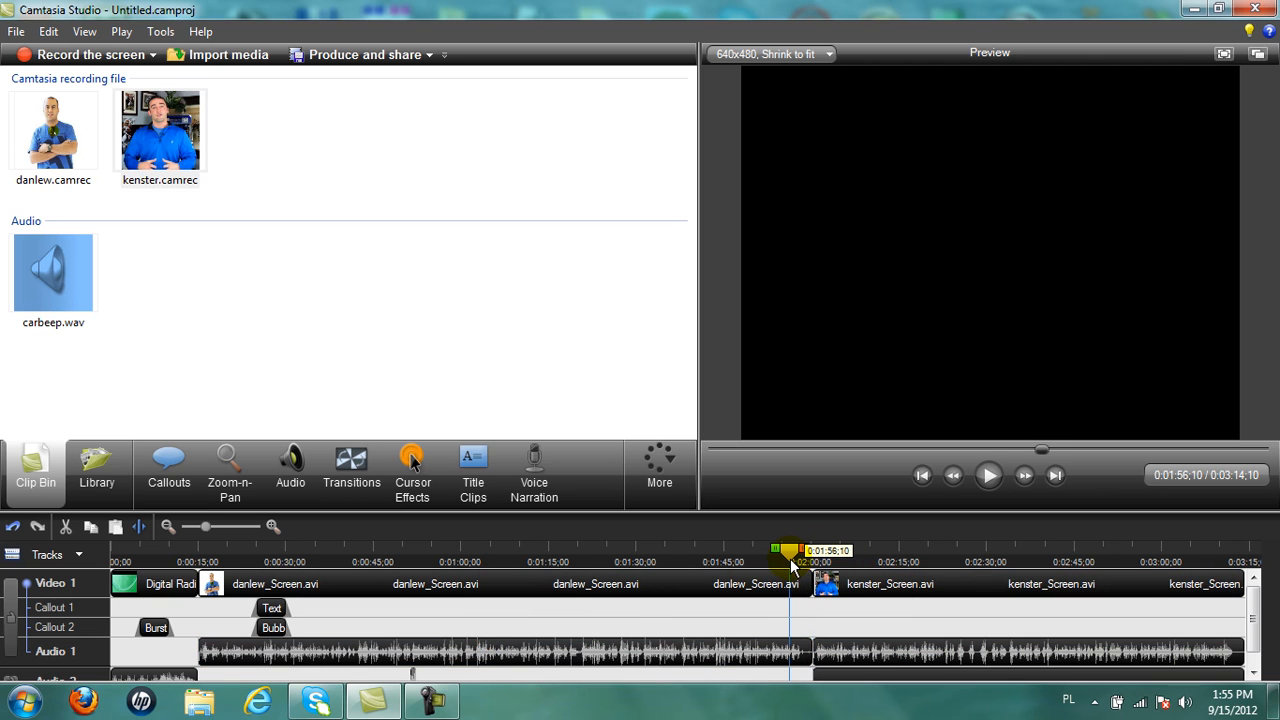
click(987, 475)
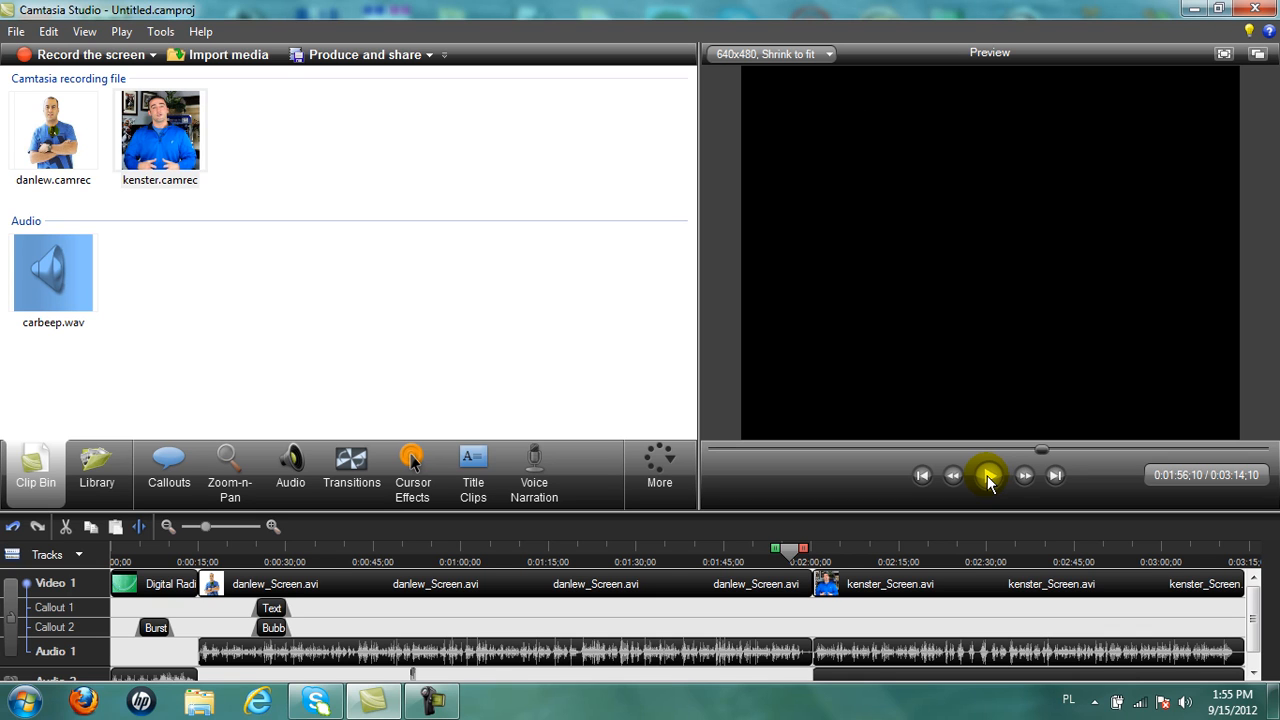
click(988, 477)
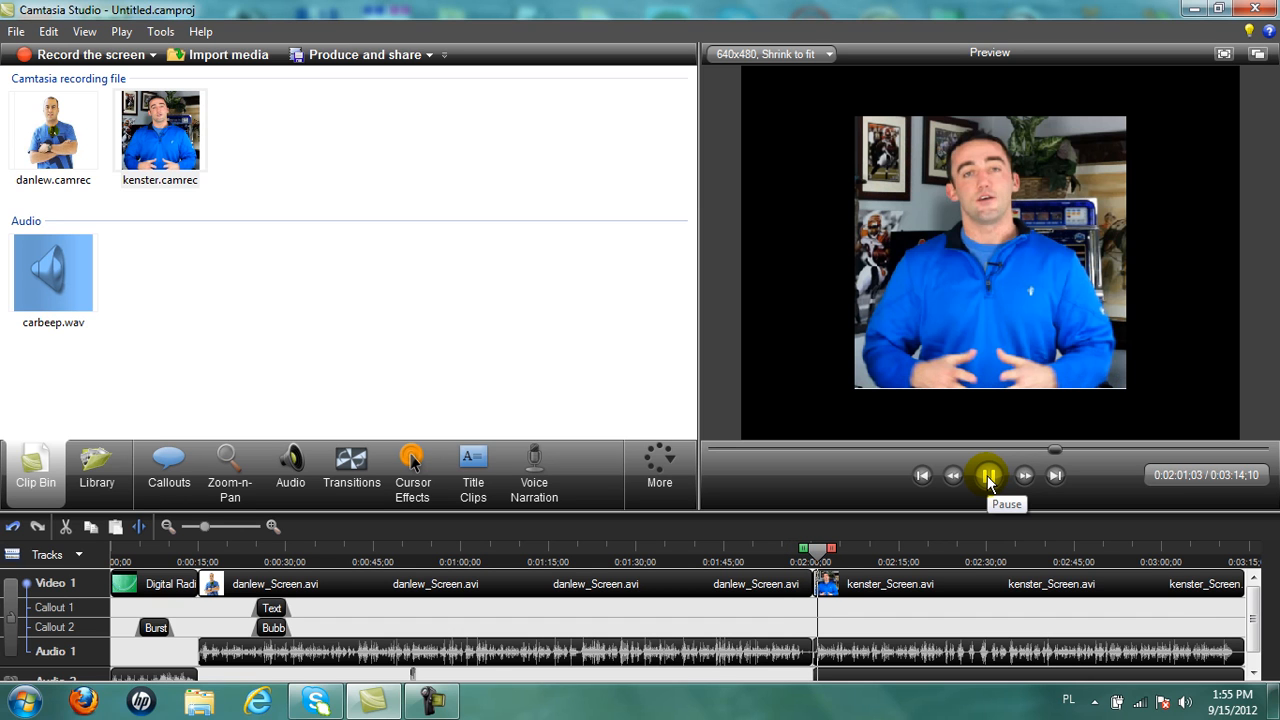
click(987, 475)
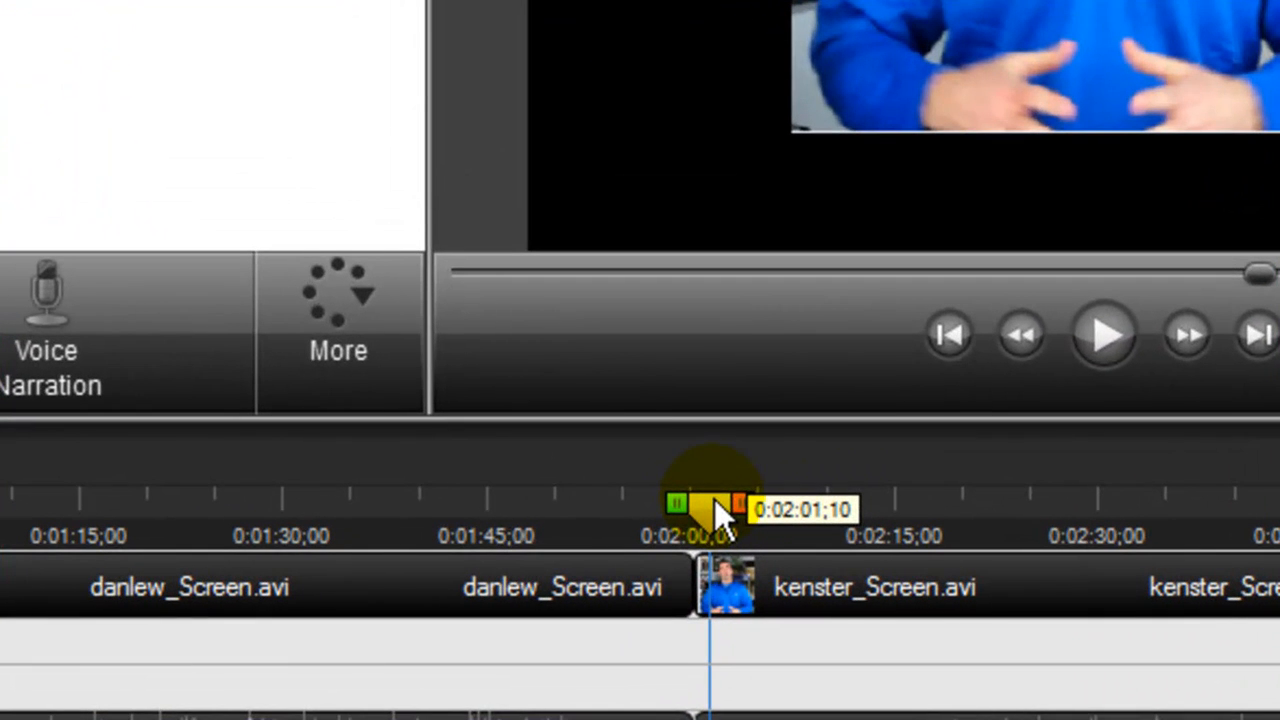
drag(813, 544, 808, 545)
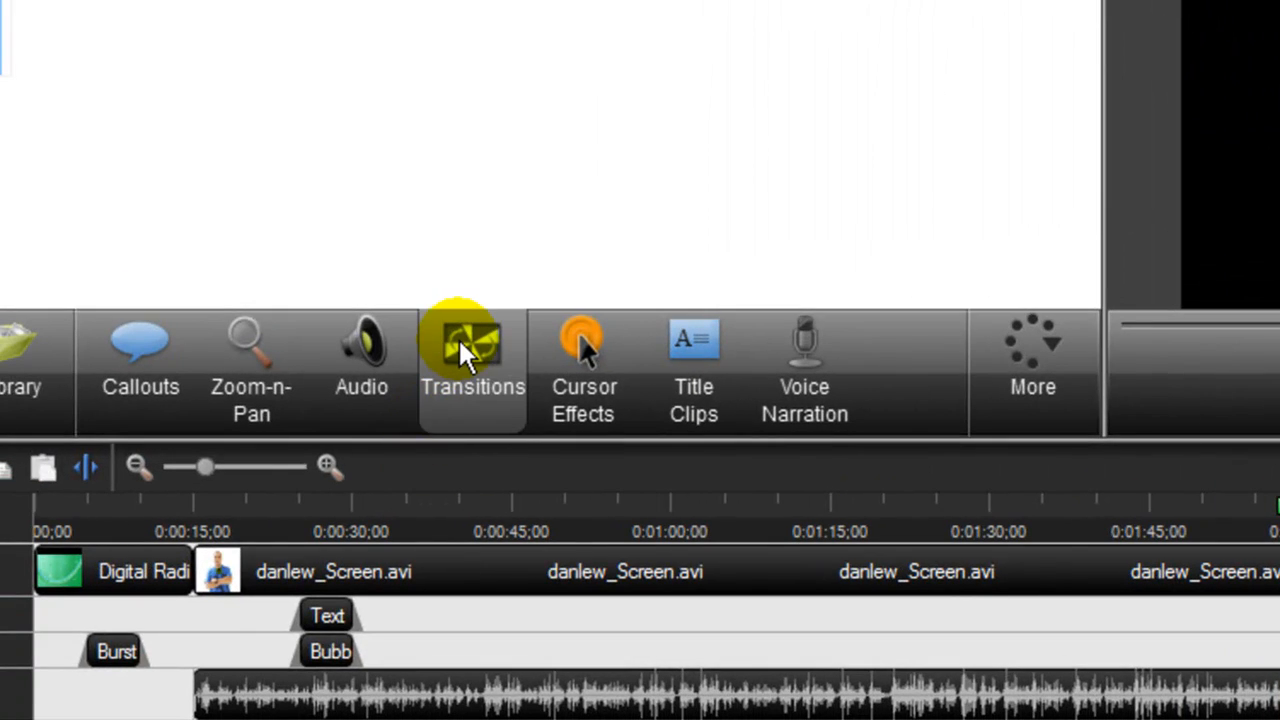
click(460, 341)
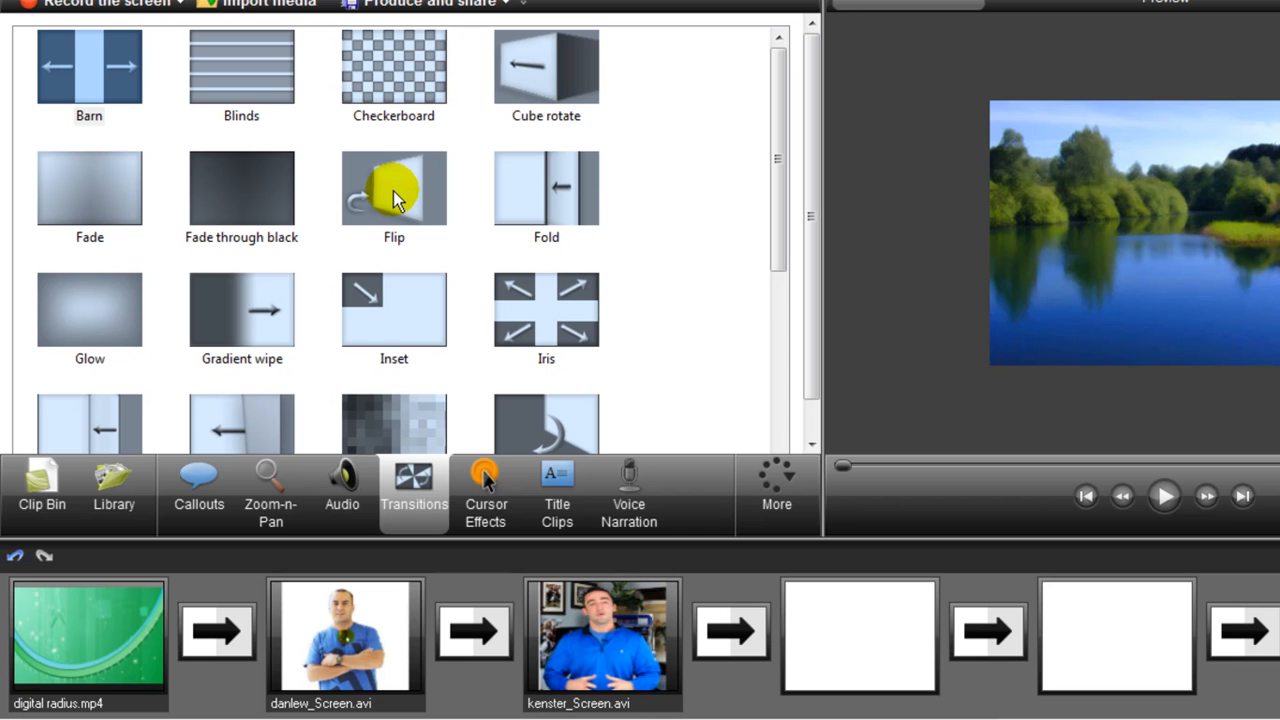
click(393, 192)
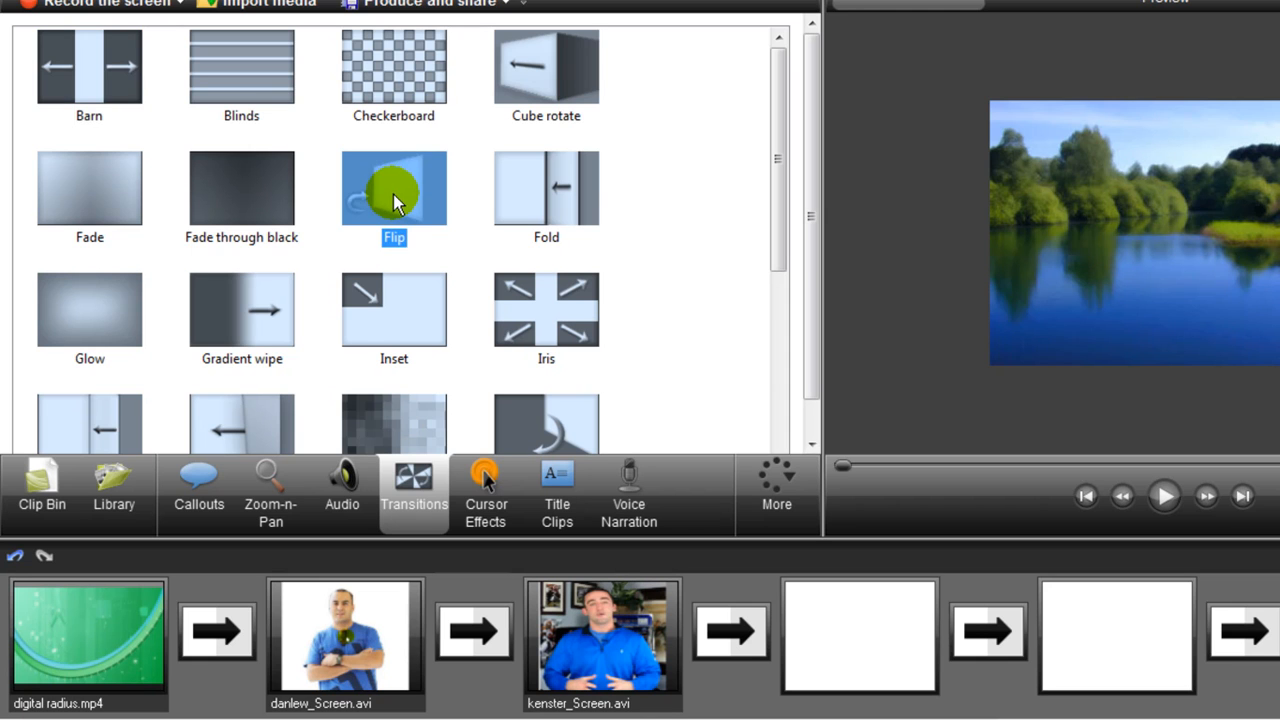
drag(393, 194, 215, 624)
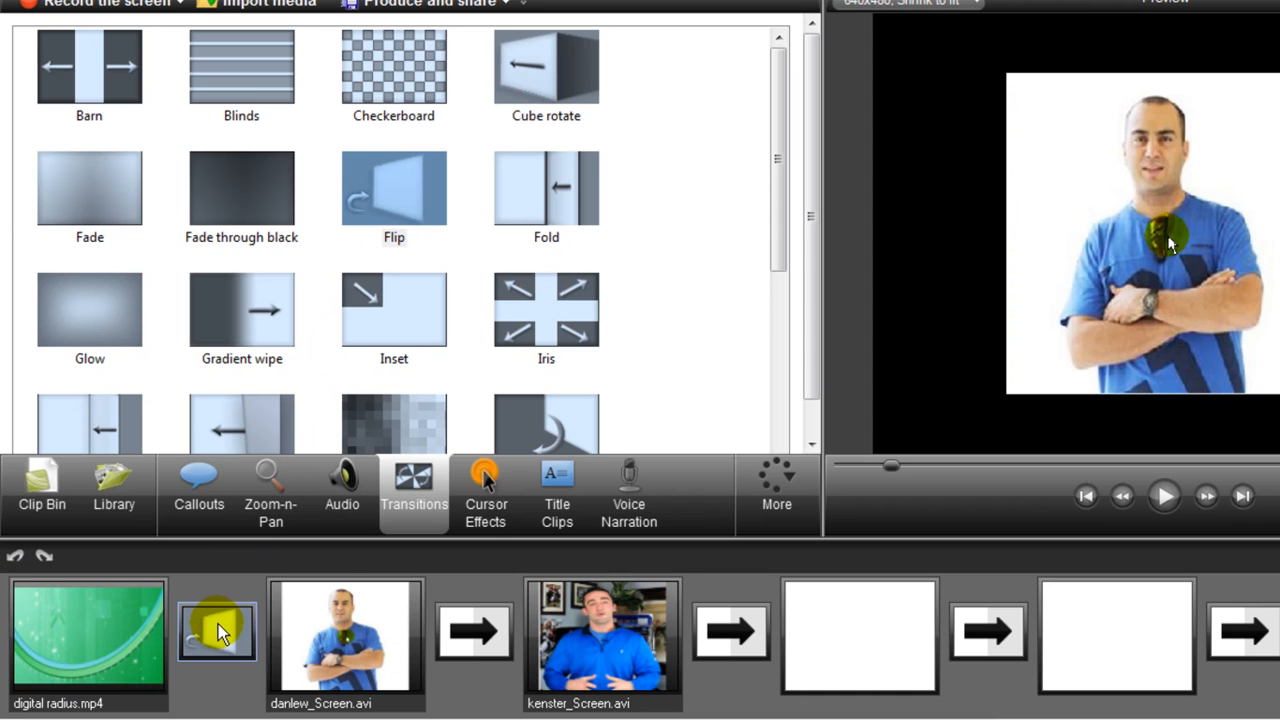
drag(368, 176, 483, 626)
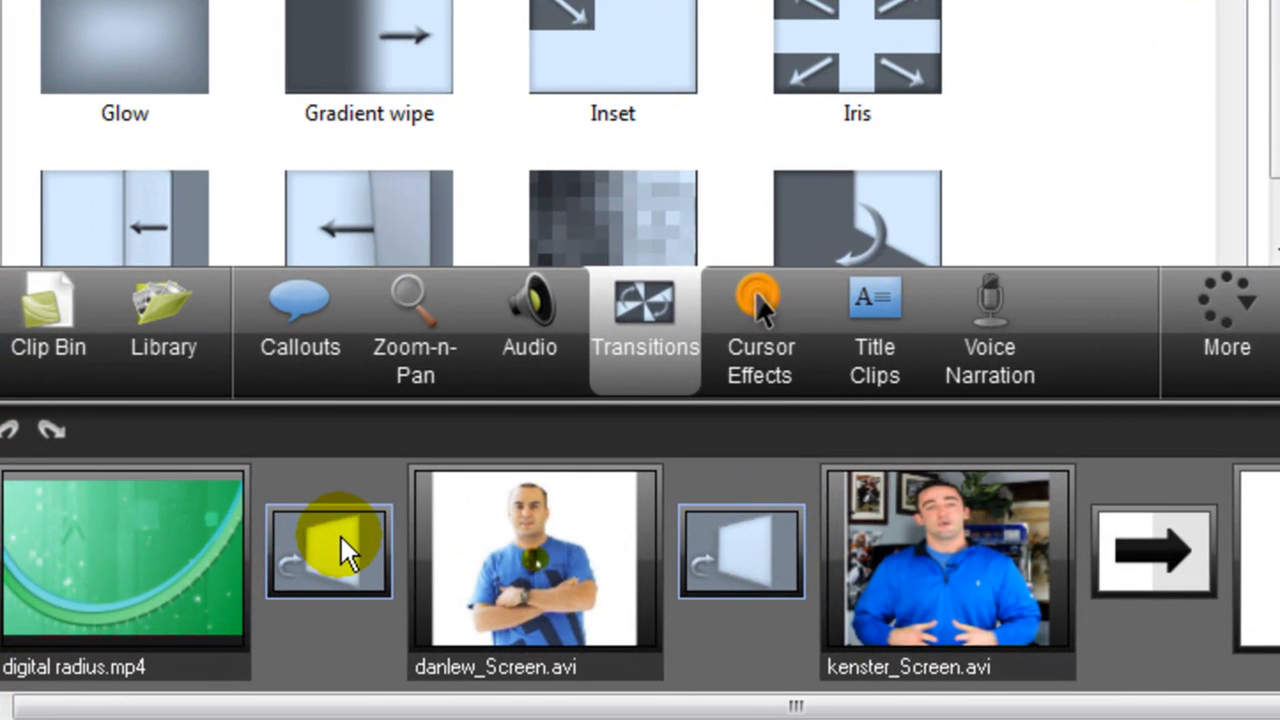
Set both Flip transitions to a 0.8-second duration.
right_click(340, 534)
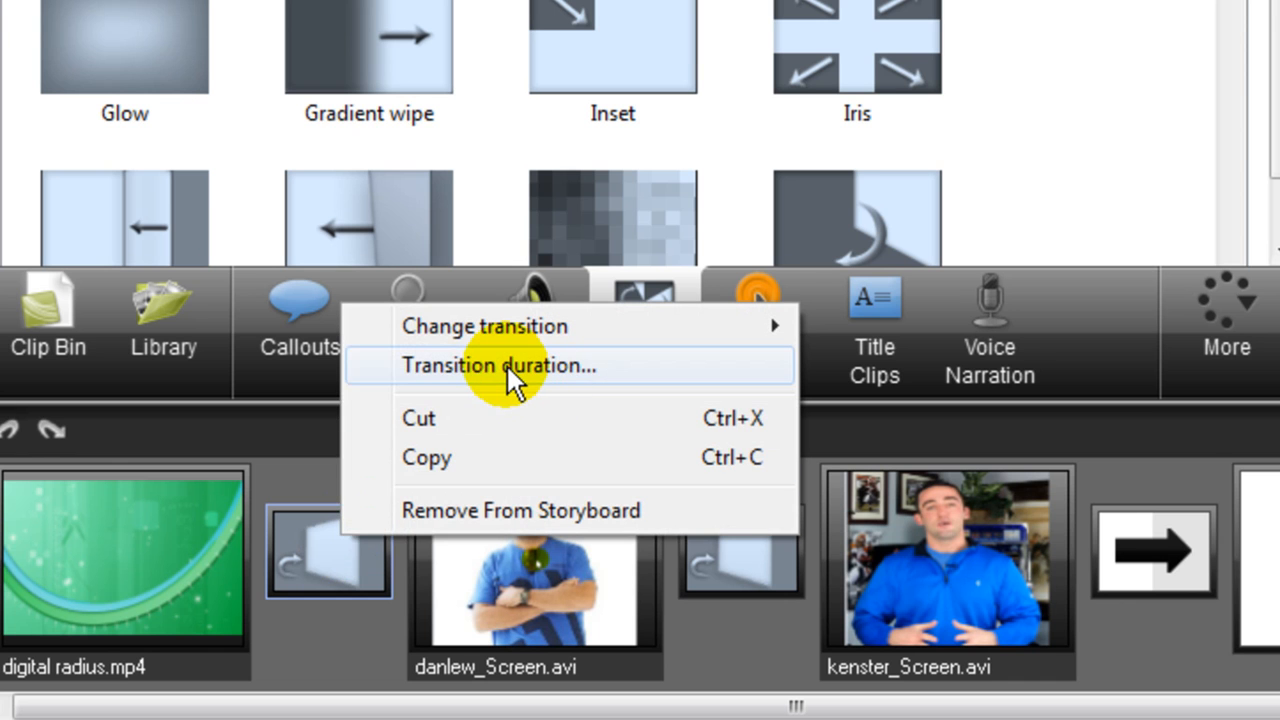
click(507, 366)
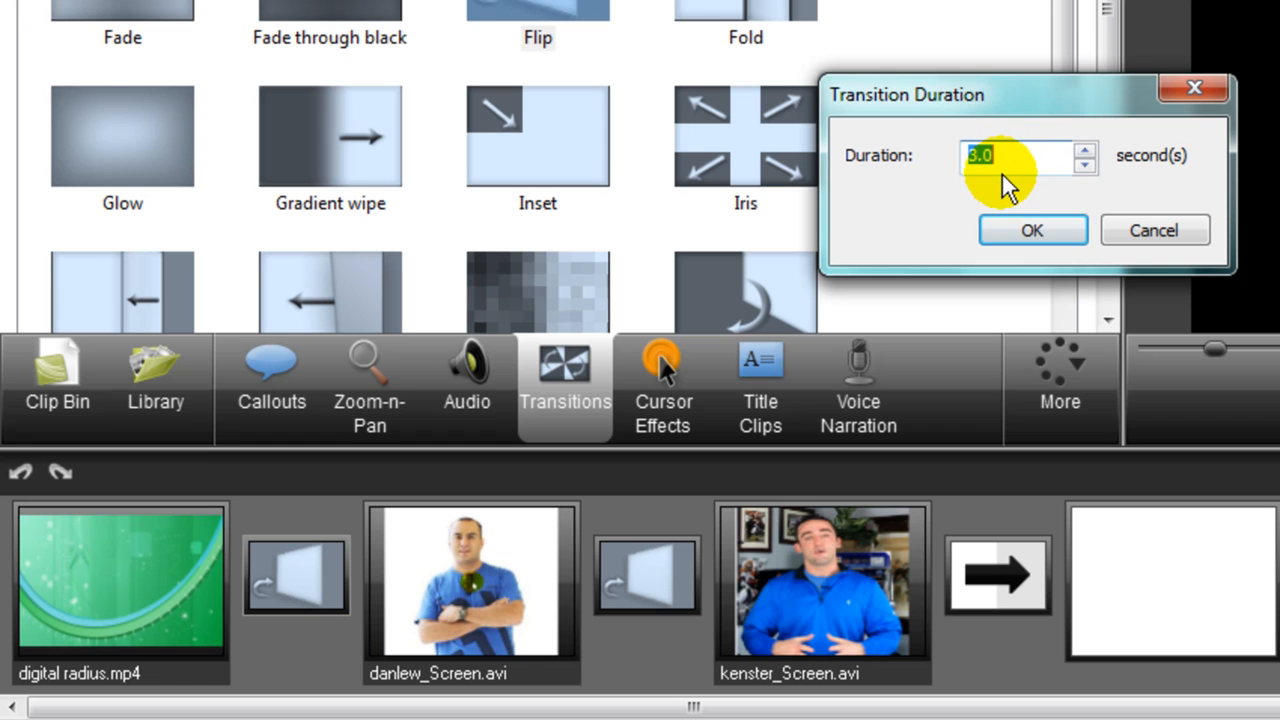
text(0.8)
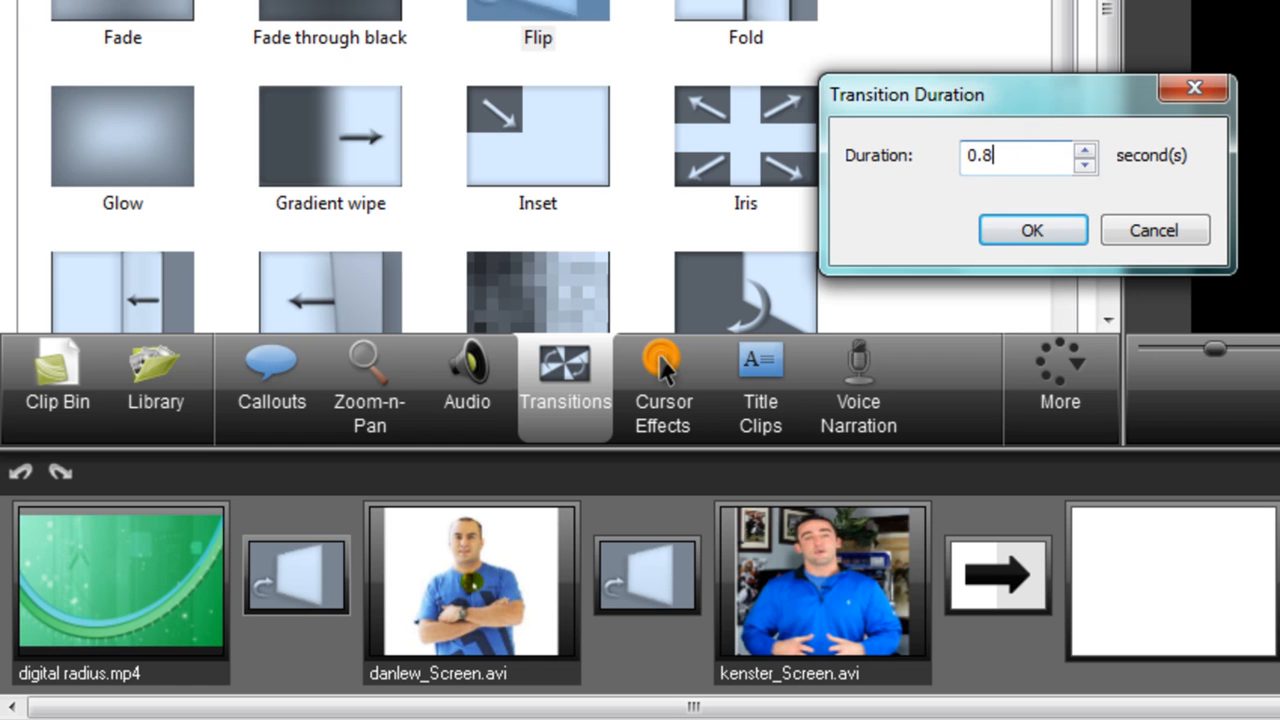
click(1045, 228)
right_click(651, 575)
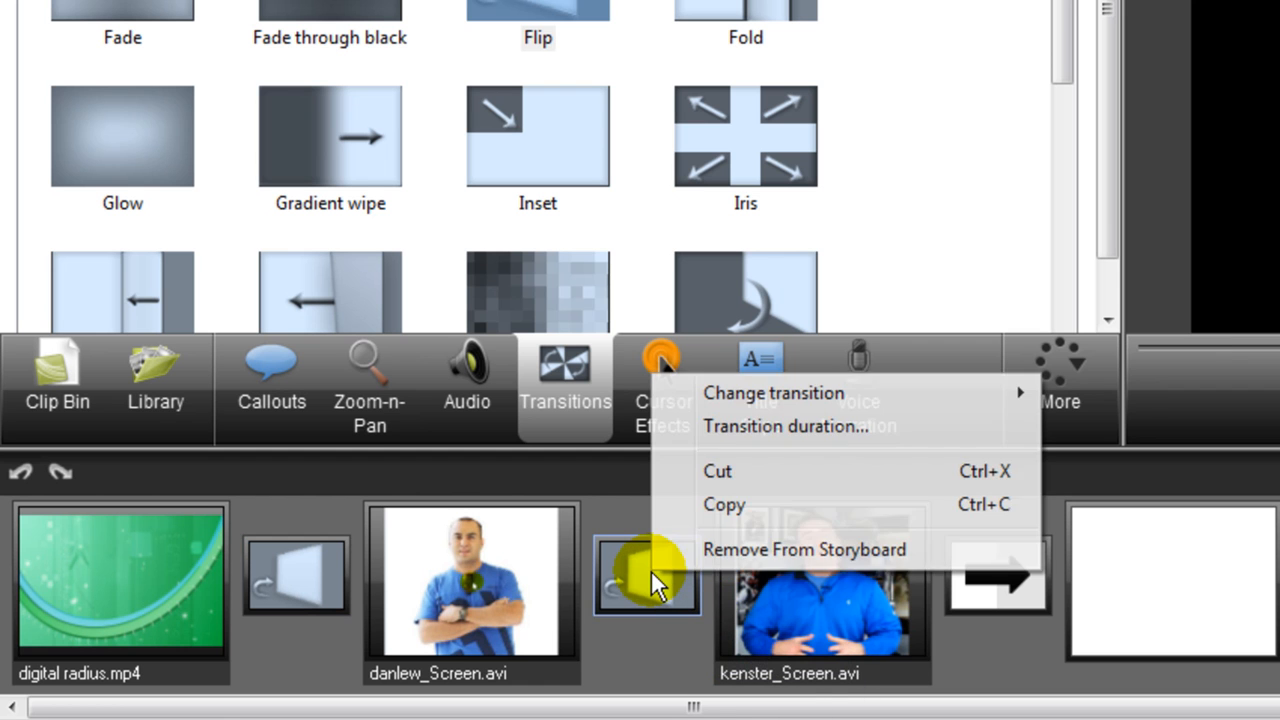
click(768, 421)
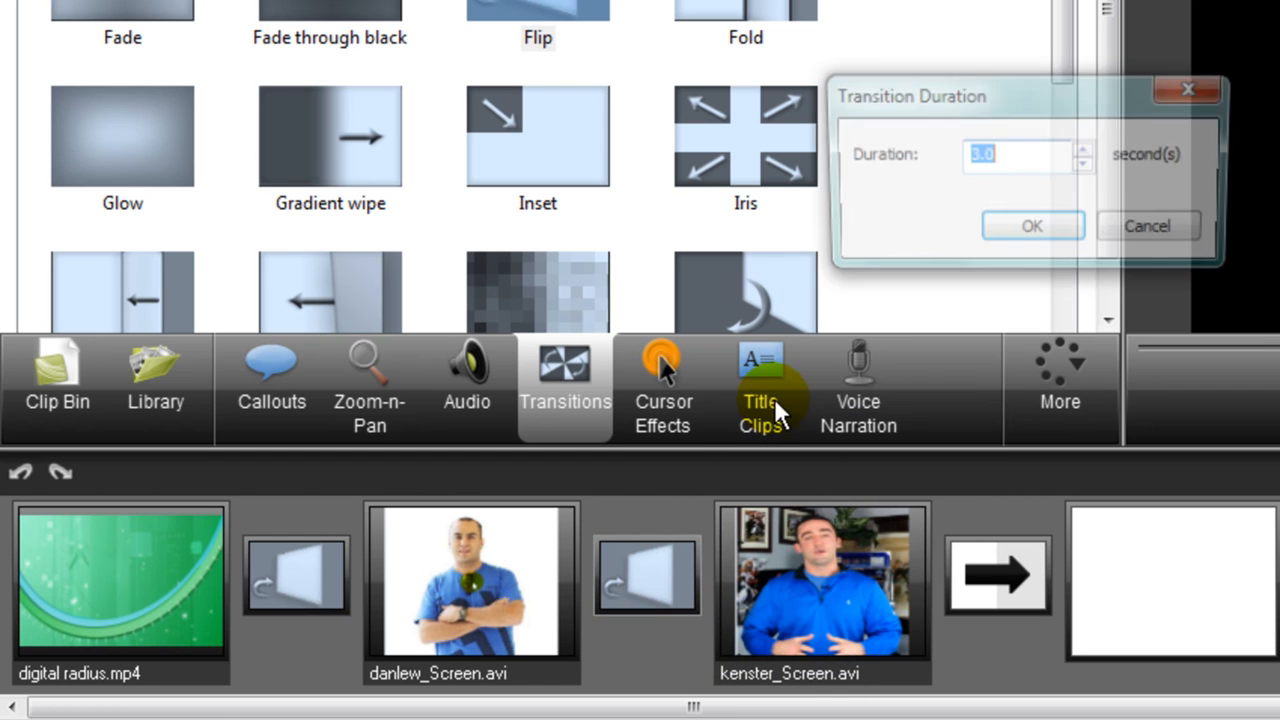
key(BackSpace)
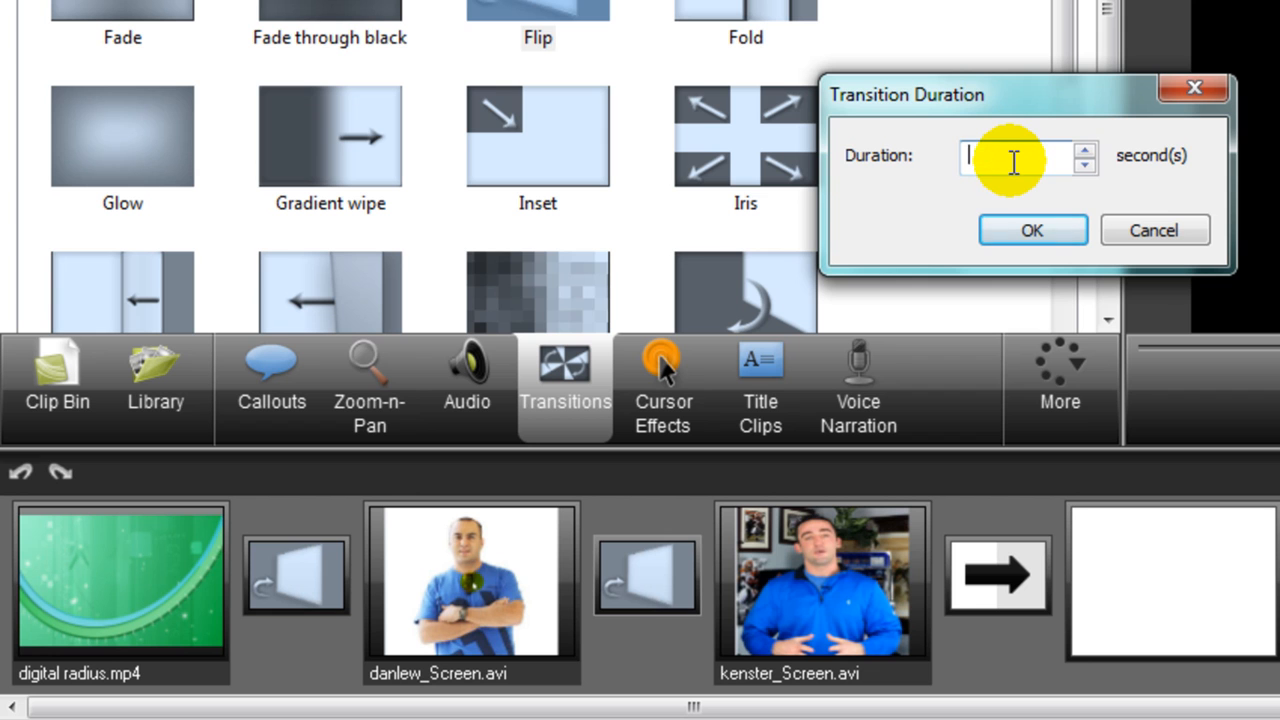
text(0.8)
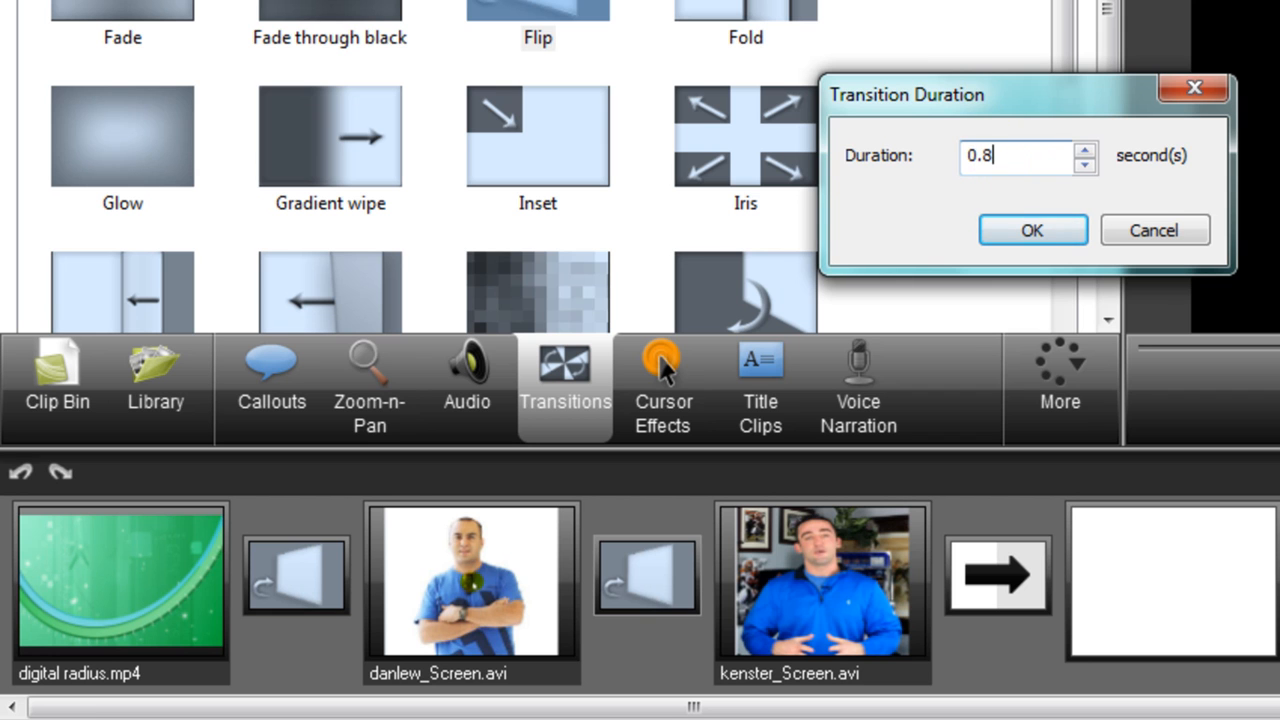
click(1044, 232)
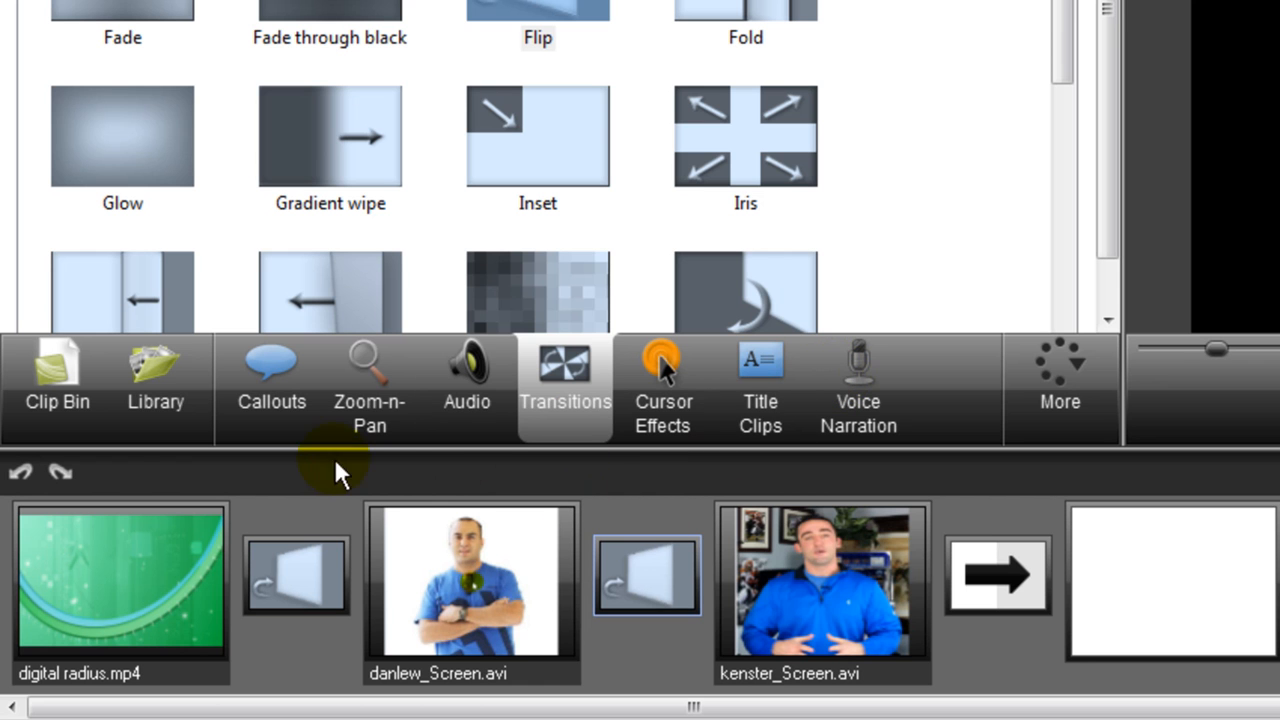
Return to the Clip Bin timeline view and preview the second presenter's clip from about 1:39.
click(59, 357)
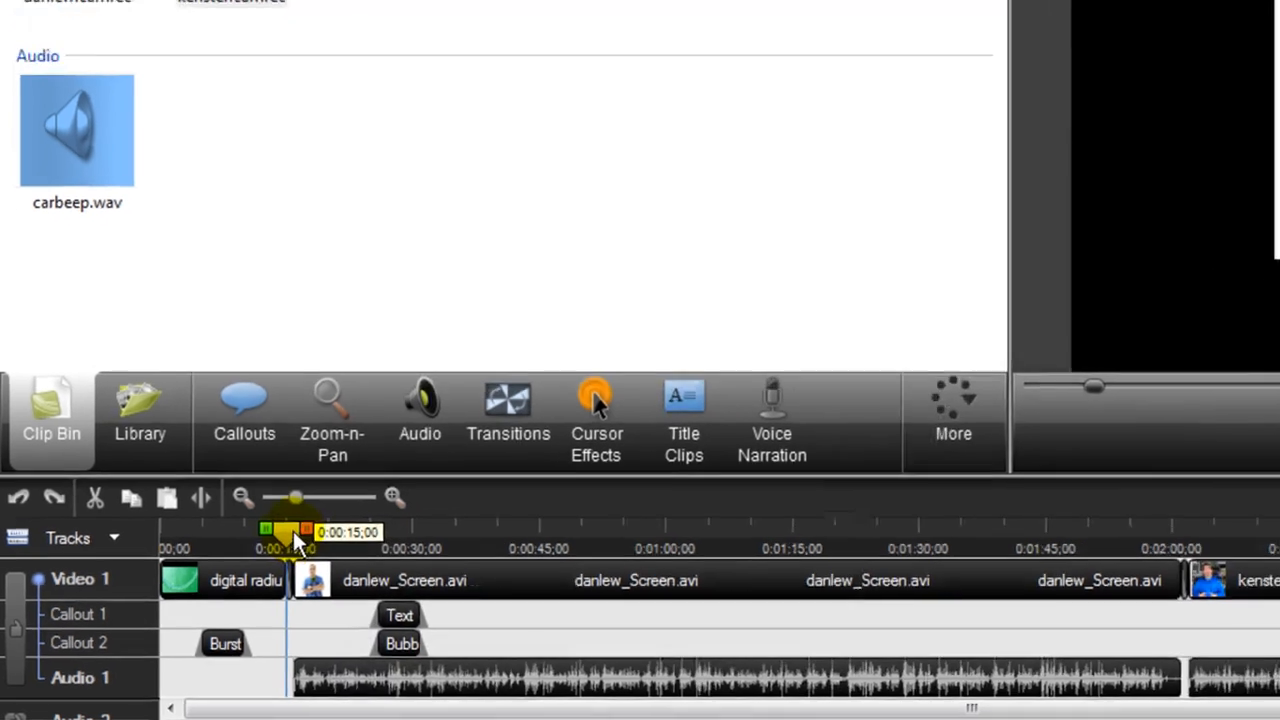
drag(293, 531, 1013, 542)
drag(772, 584, 865, 585)
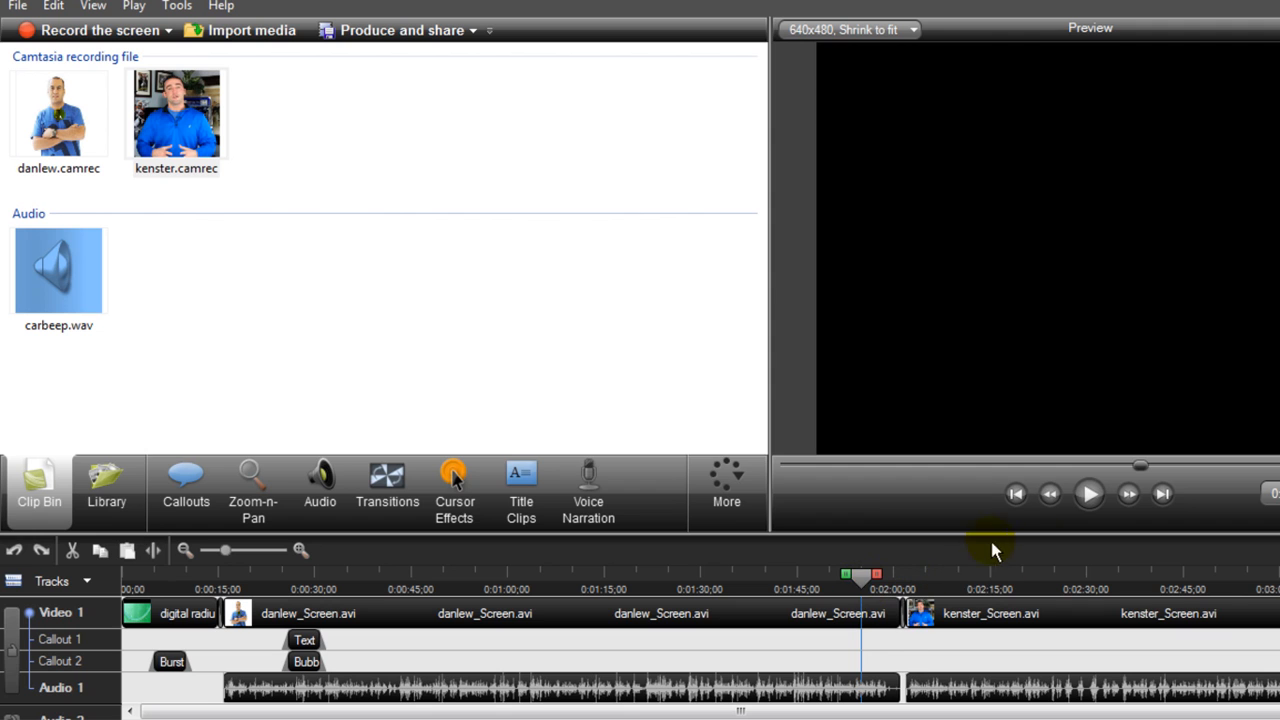
click(1091, 494)
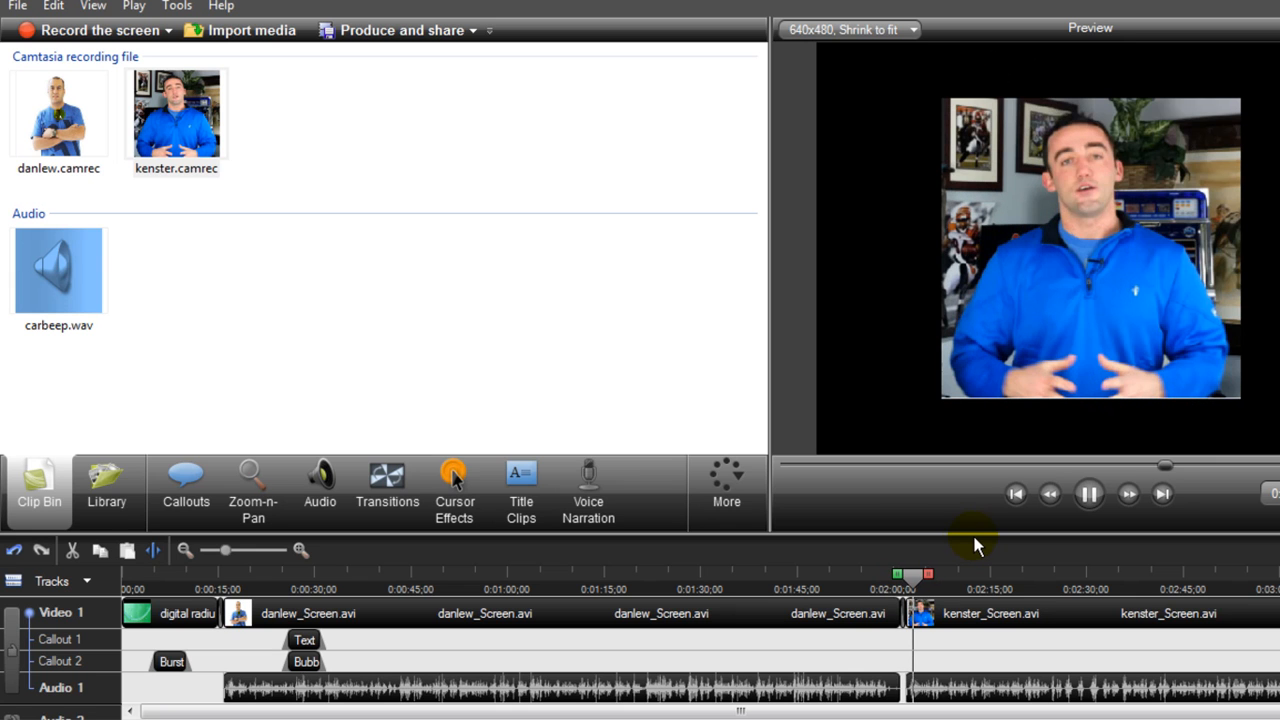
click(1089, 493)
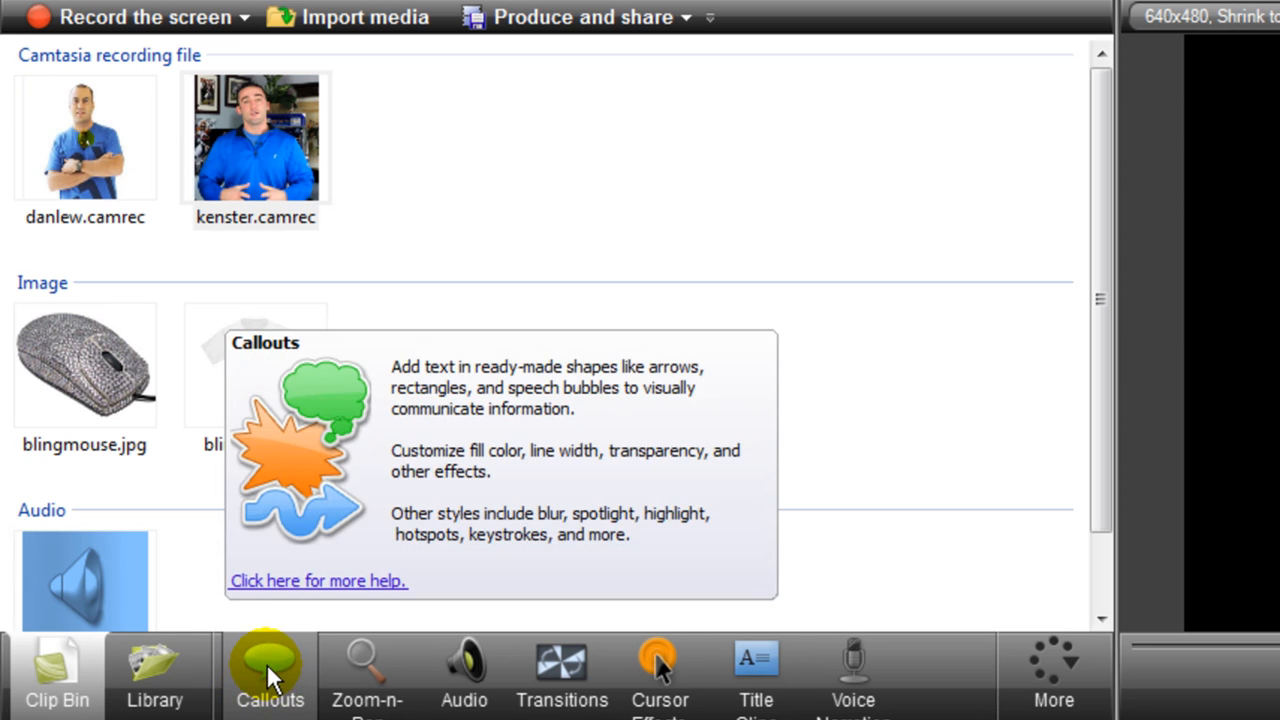
Insert blingmouse from the Documents bling folder as an image callout over the man's chest.
click(267, 664)
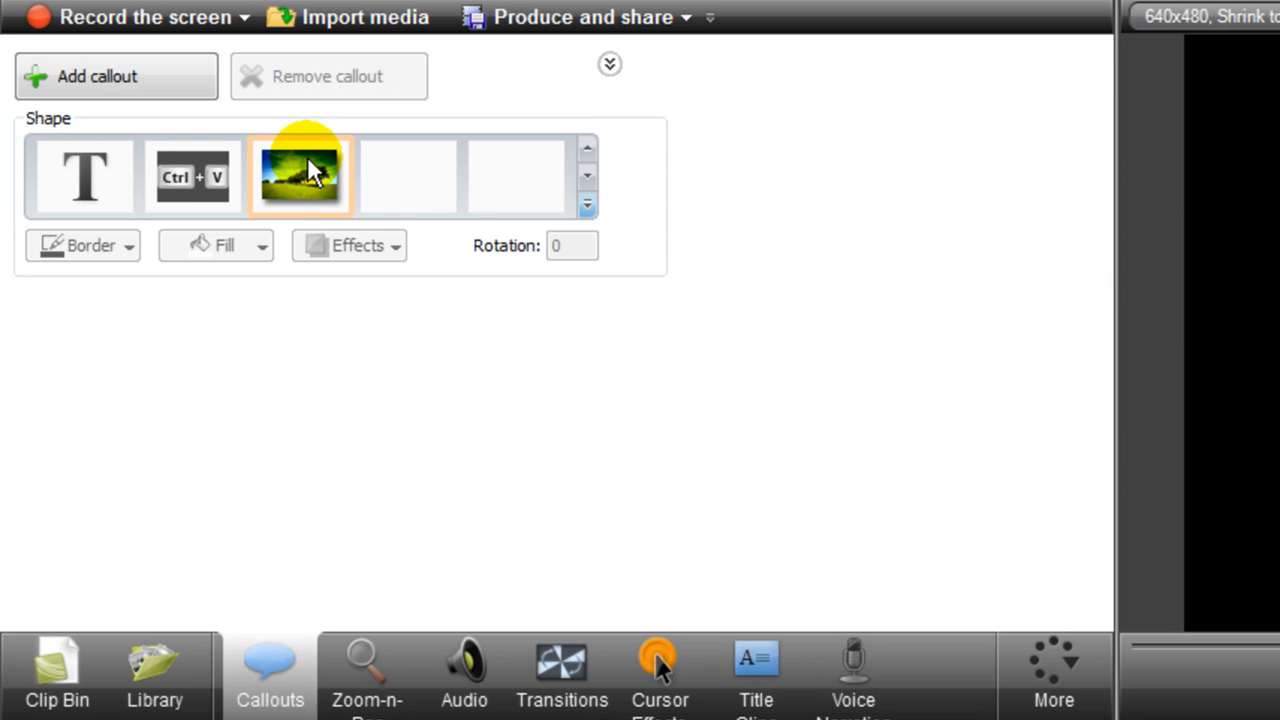
click(306, 177)
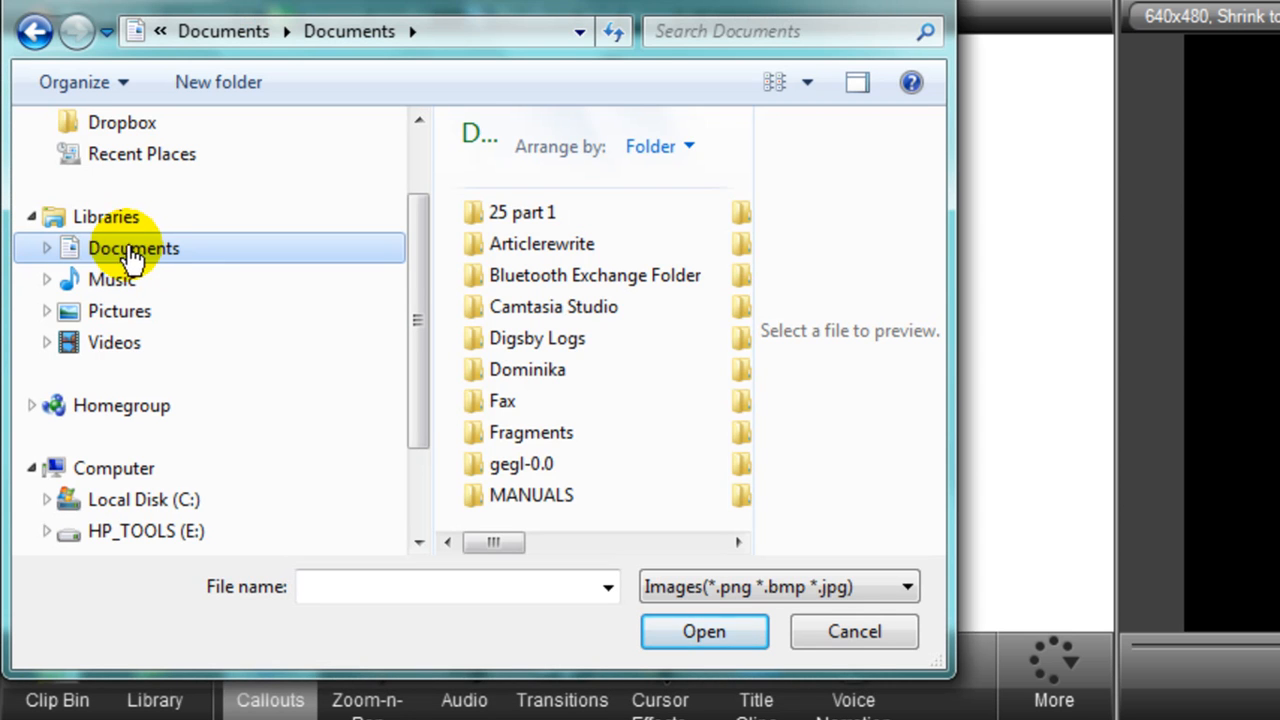
click(131, 255)
click(507, 315)
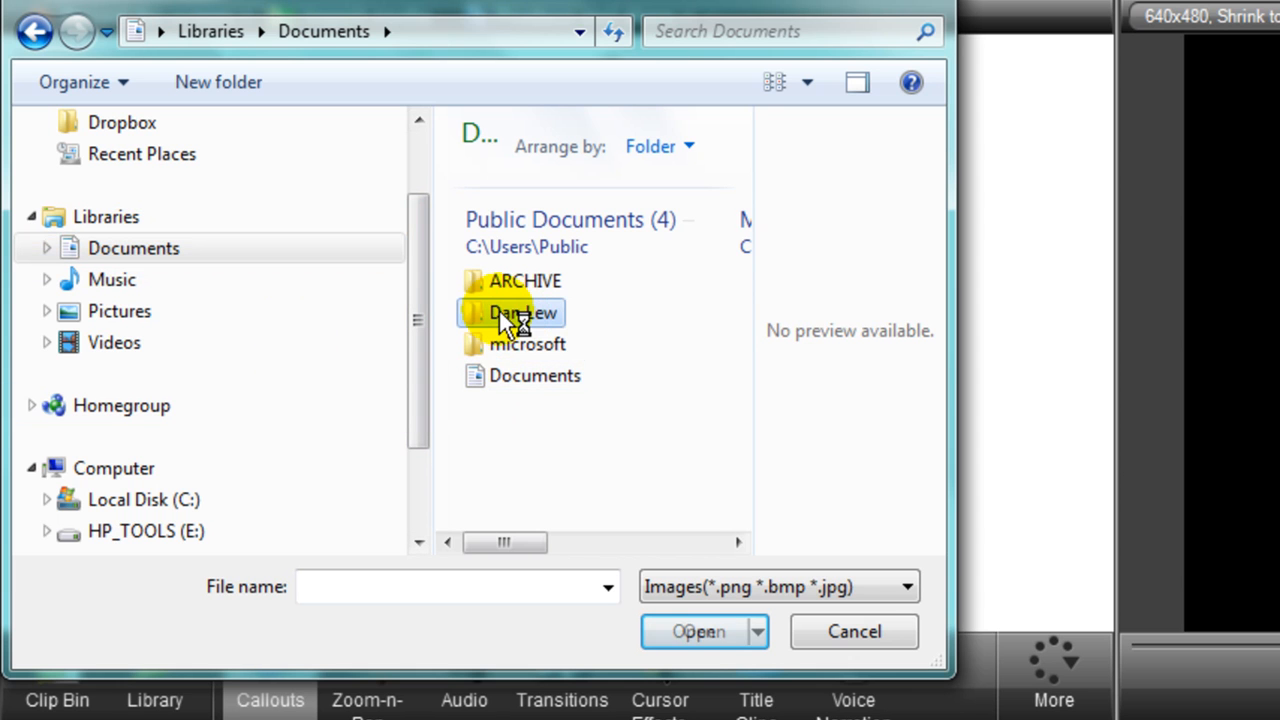
click(500, 315)
click(526, 345)
click(522, 320)
double_click(522, 320)
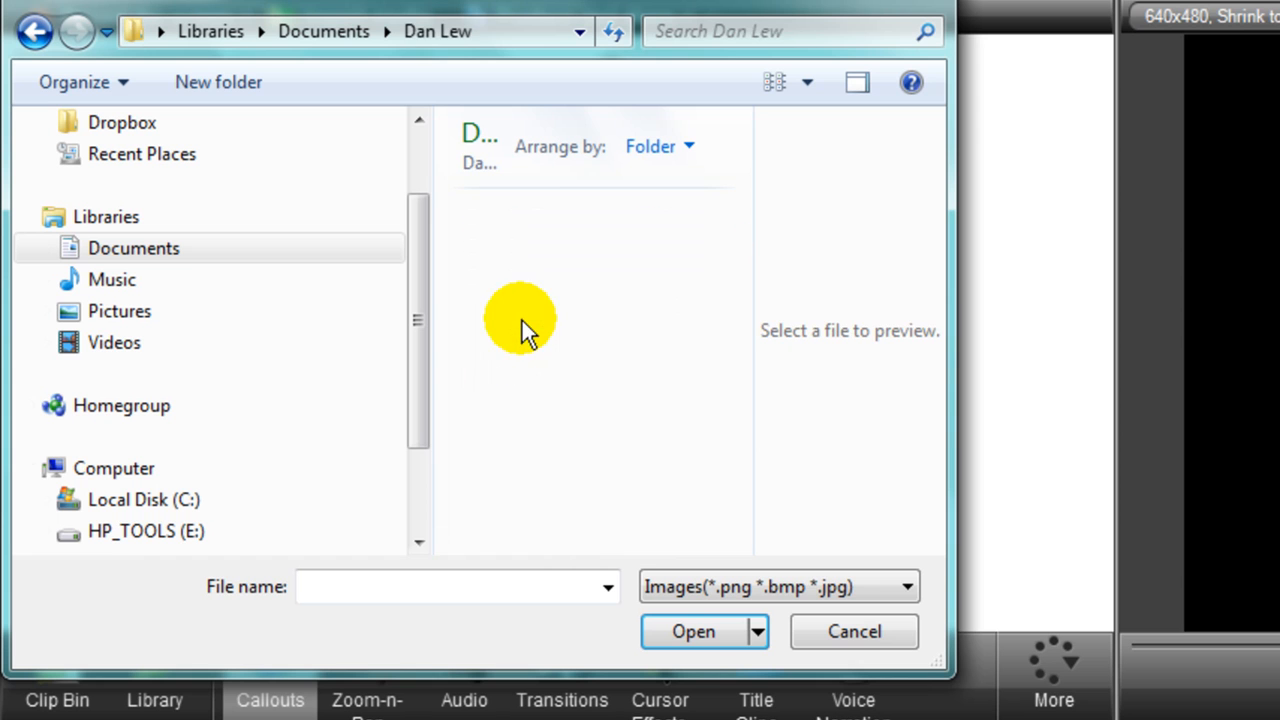
double_click(514, 405)
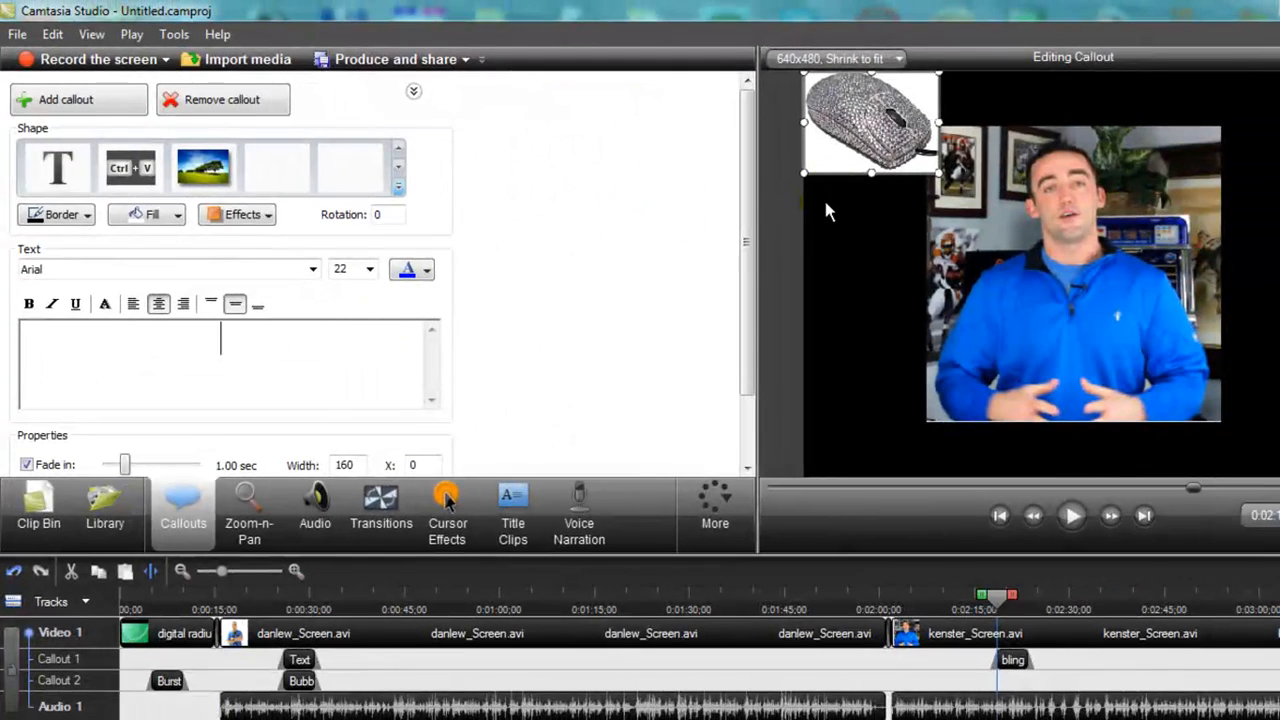
drag(865, 150, 1053, 318)
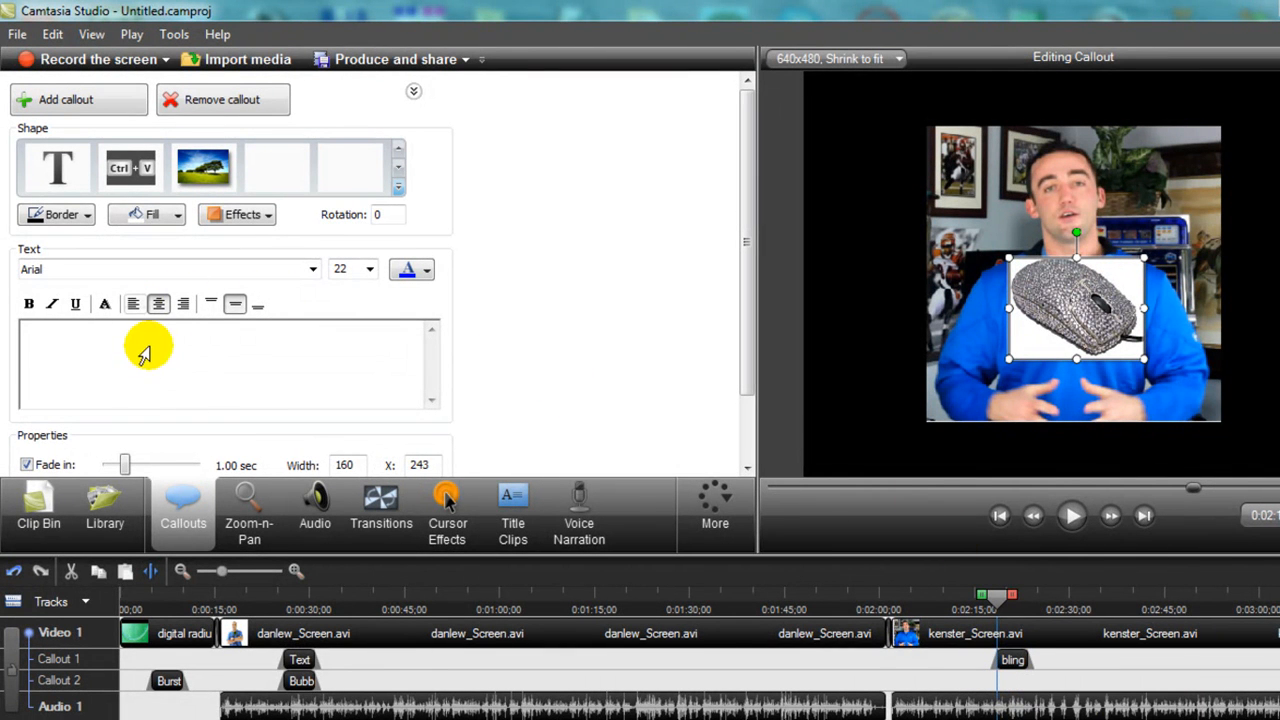
Add blingshirt as a centred image callout on Callout 2, starting slightly after the mouse callout.
click(1097, 454)
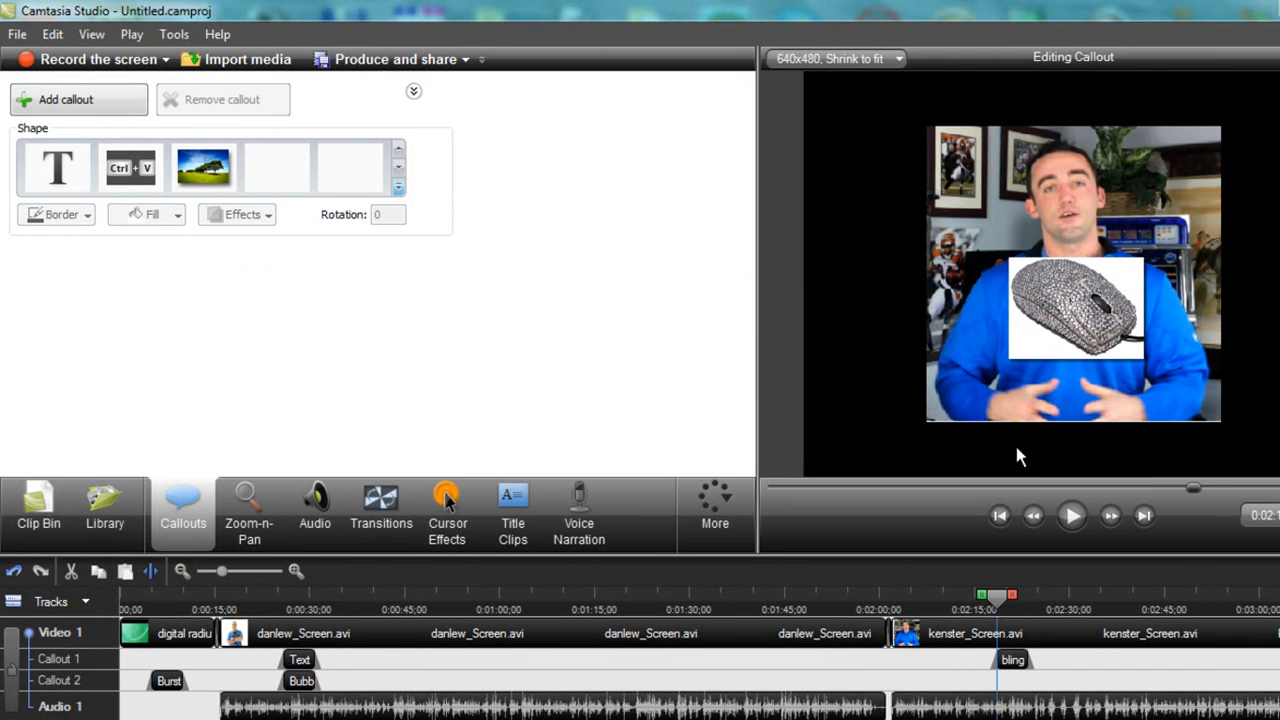
click(207, 170)
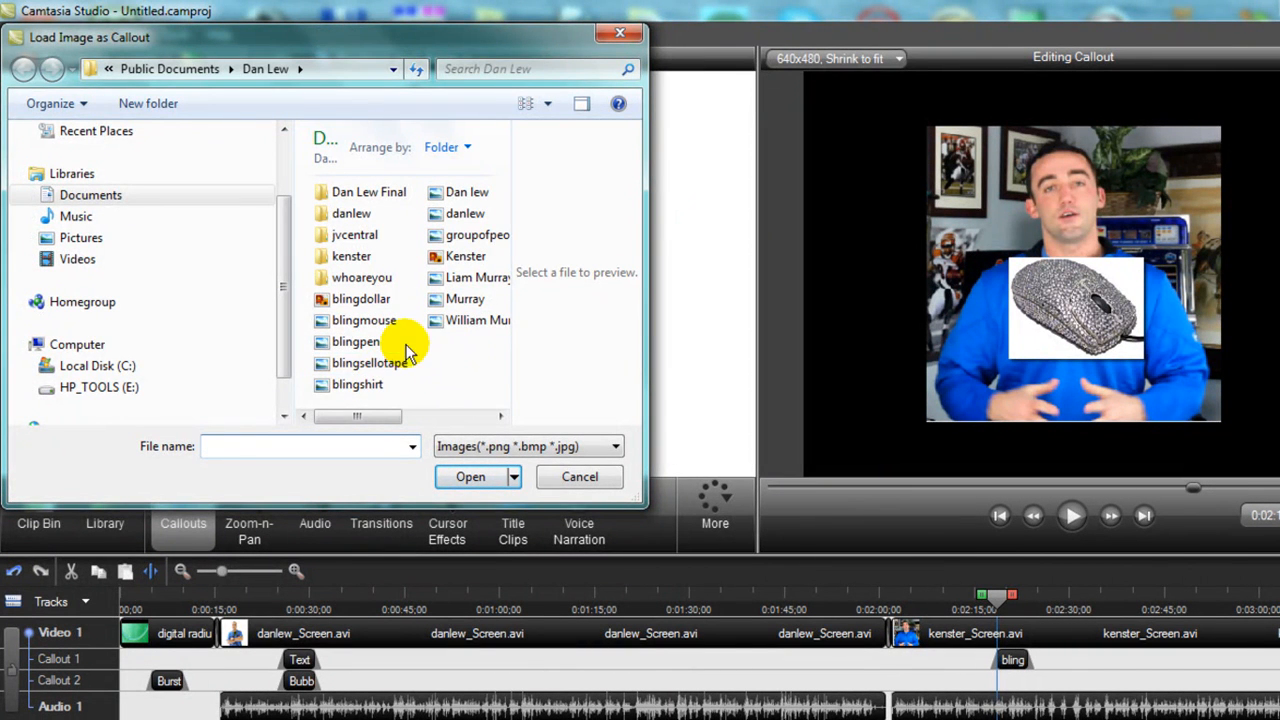
double_click(350, 385)
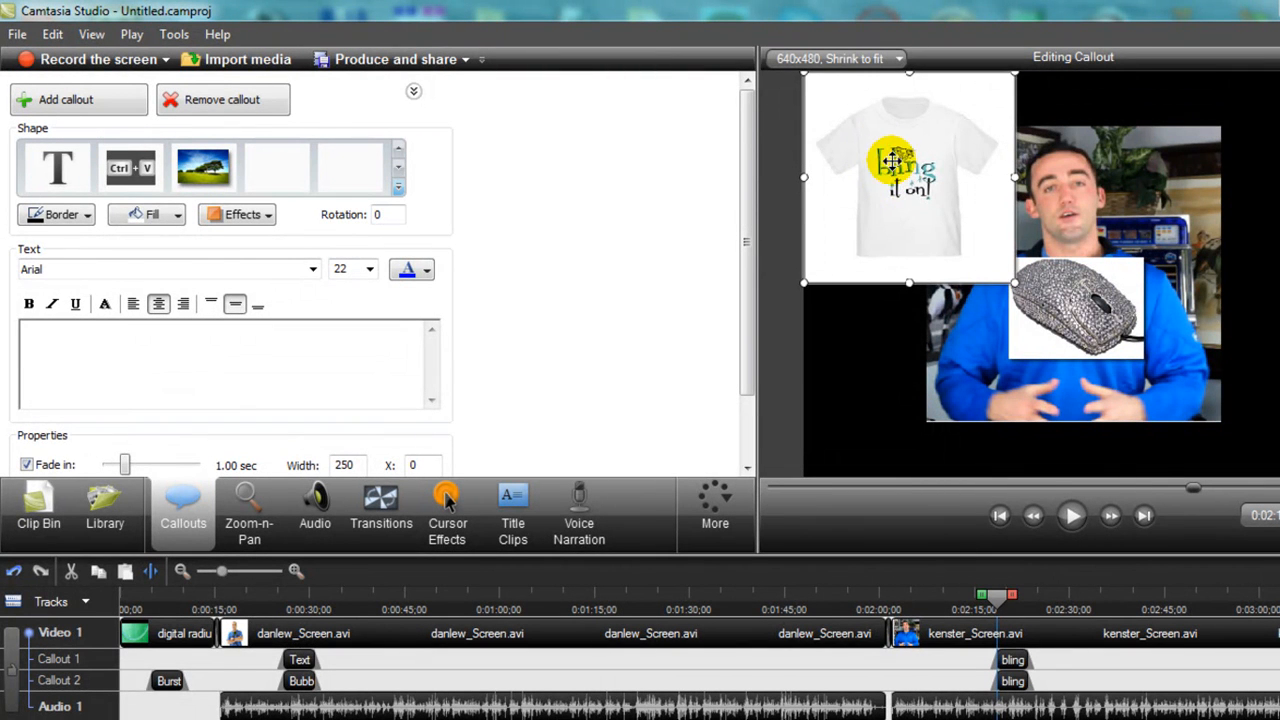
drag(887, 158, 1086, 280)
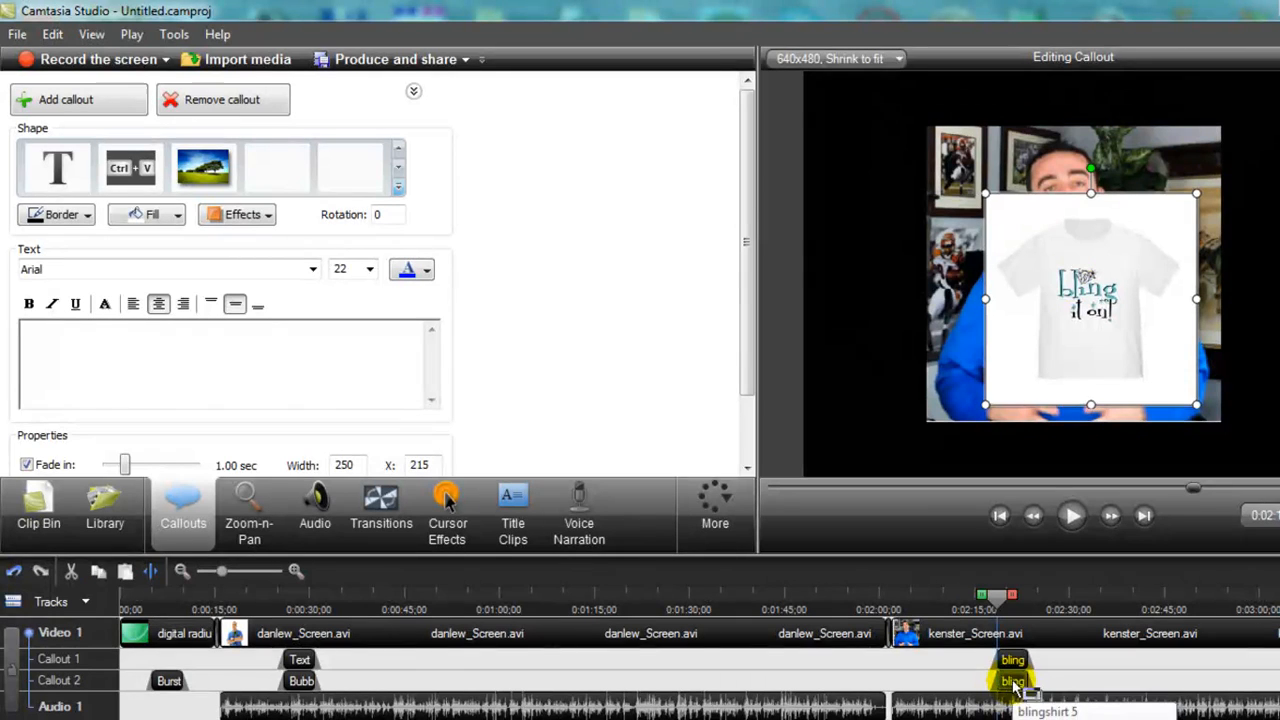
drag(1013, 683, 1051, 676)
drag(1035, 600, 956, 620)
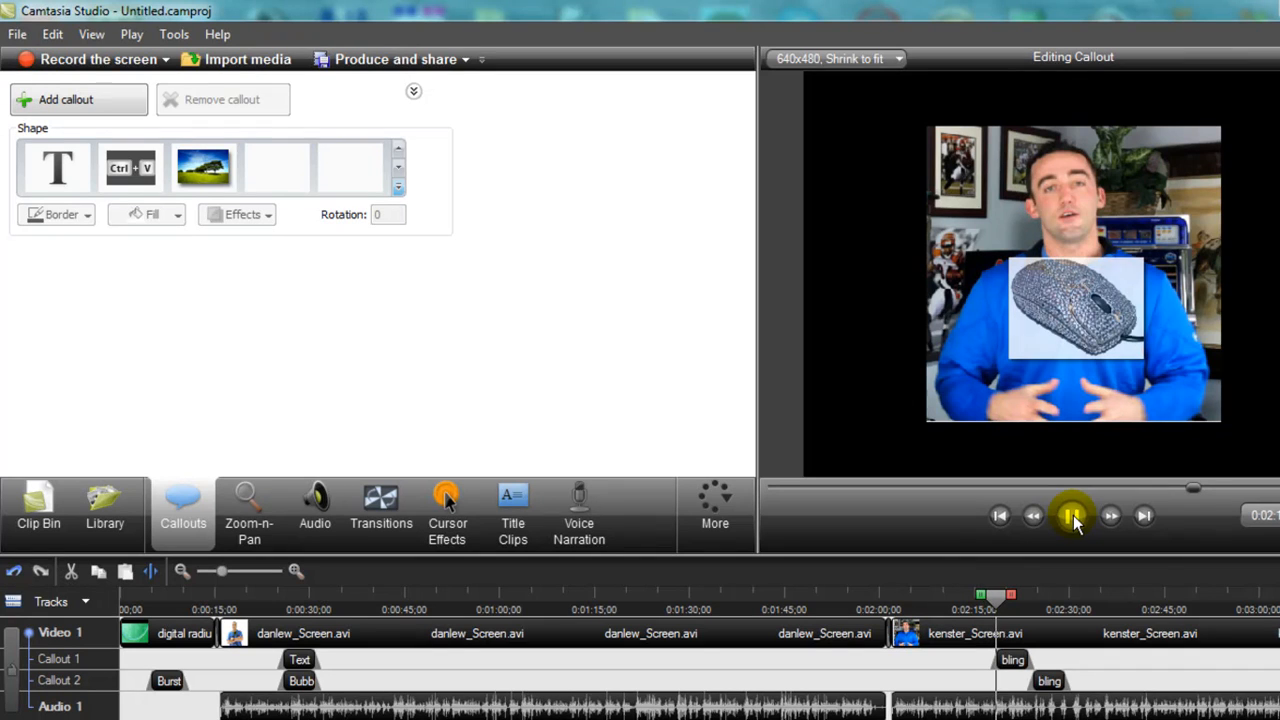
Move the mouse and shirt callout clips later and play back to check their timing.
click(1072, 518)
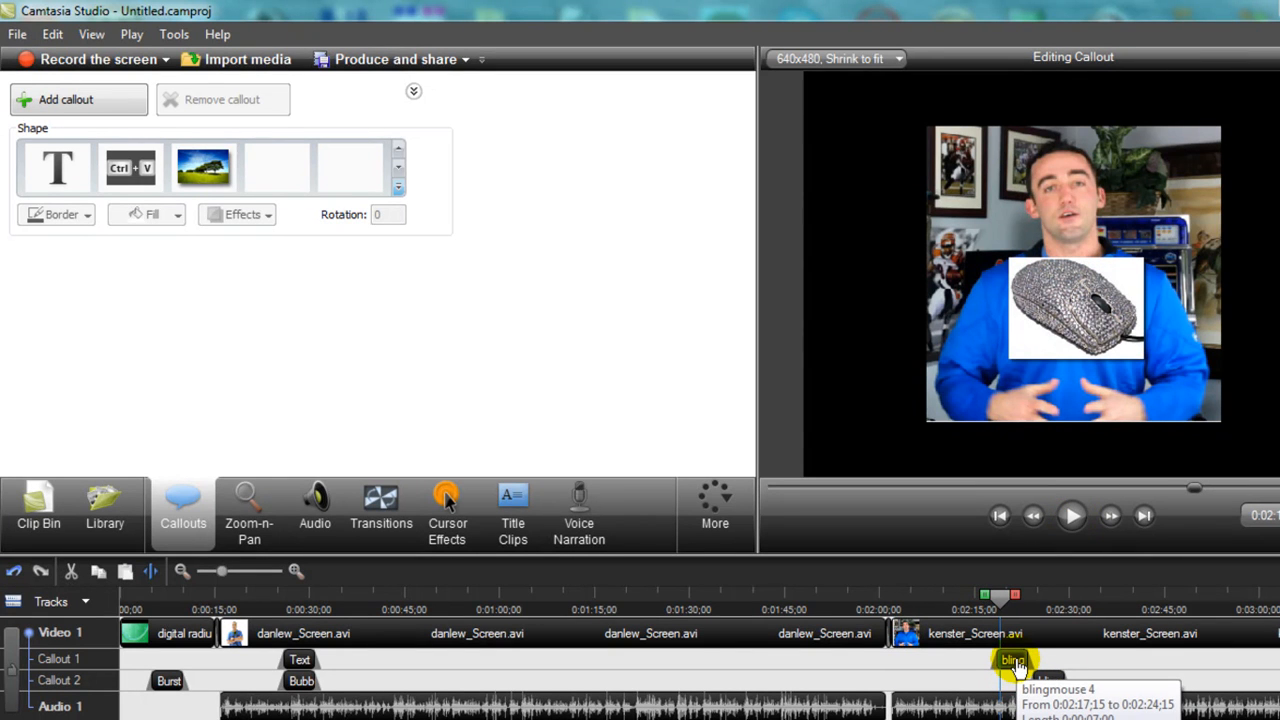
click(1016, 663)
drag(1016, 663, 1114, 686)
drag(1080, 602, 1004, 620)
click(1070, 516)
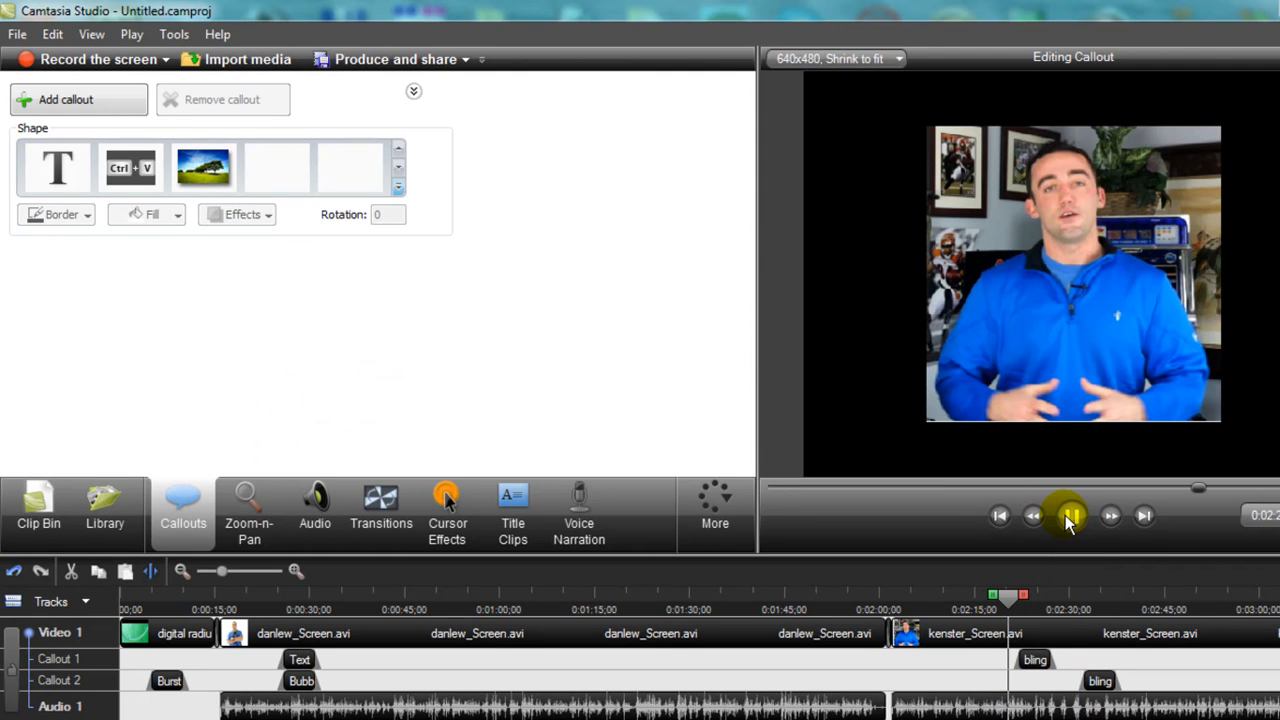
click(1067, 520)
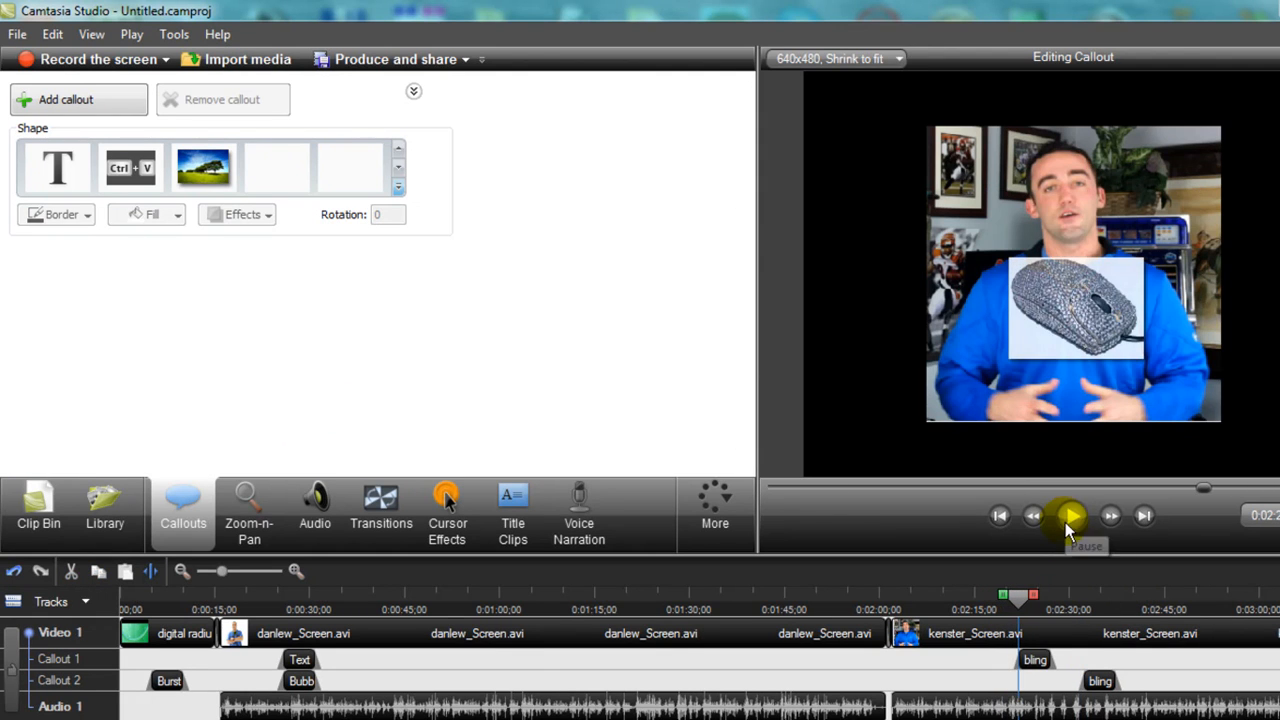
Push the mouse callout a bit later again and replay from before the callouts.
click(1040, 662)
drag(1051, 665, 1066, 667)
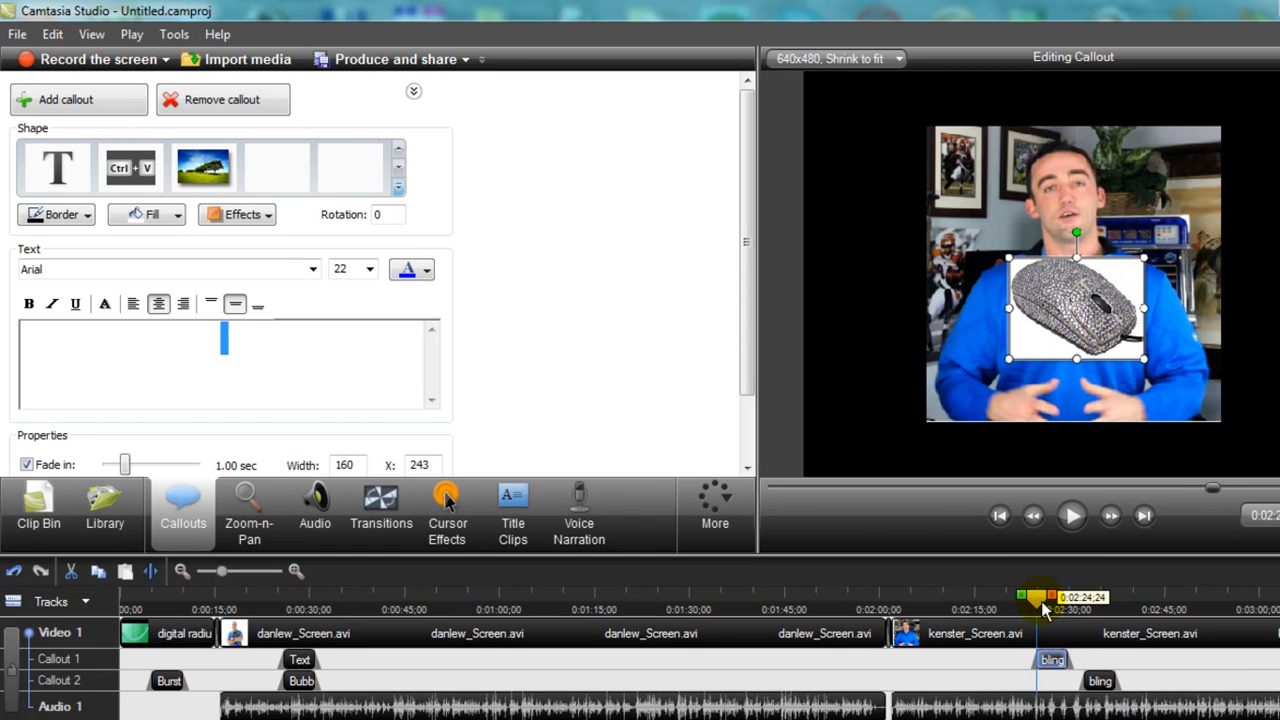
drag(1043, 610, 997, 605)
click(1071, 516)
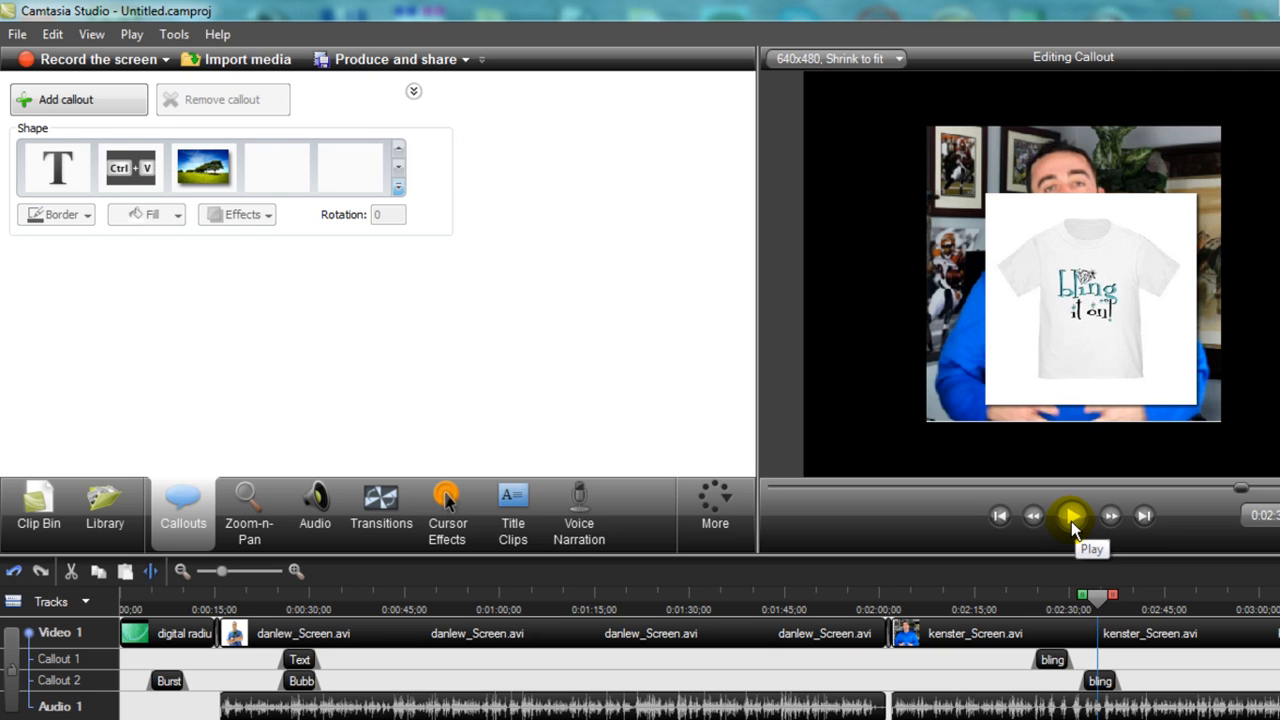
Shrink the t-shirt callout and move it down-left over the man's chest, then skip ahead to about 2:52.
click(1090, 303)
drag(1090, 303, 1072, 322)
drag(1069, 217, 1070, 296)
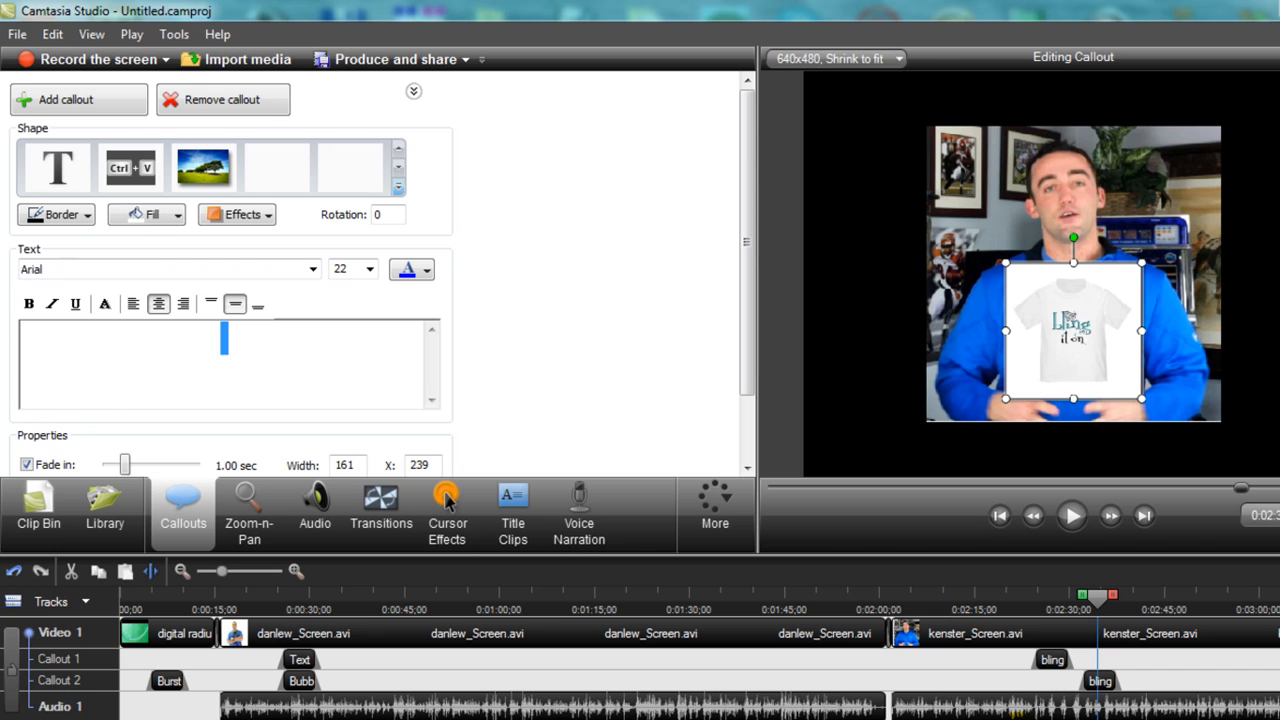
click(1208, 712)
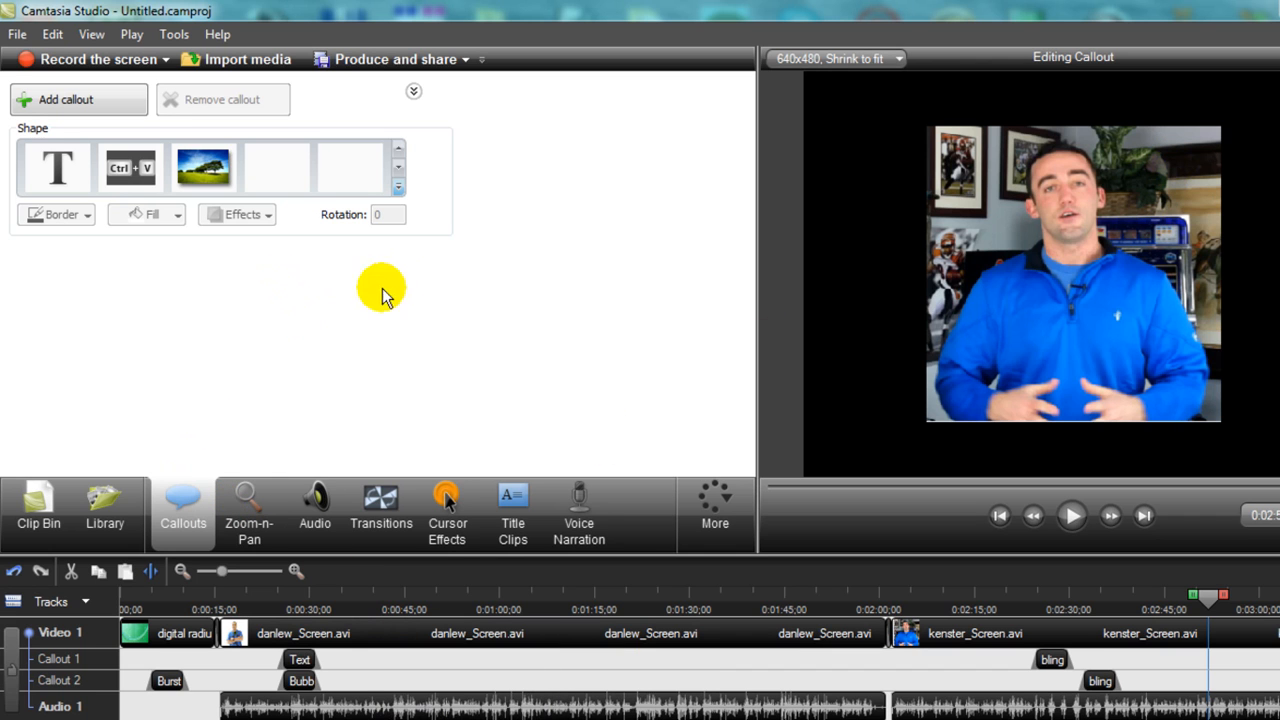
Add a Sketch Motion Arrow callout, flatten it and move it beside the man's head.
click(397, 172)
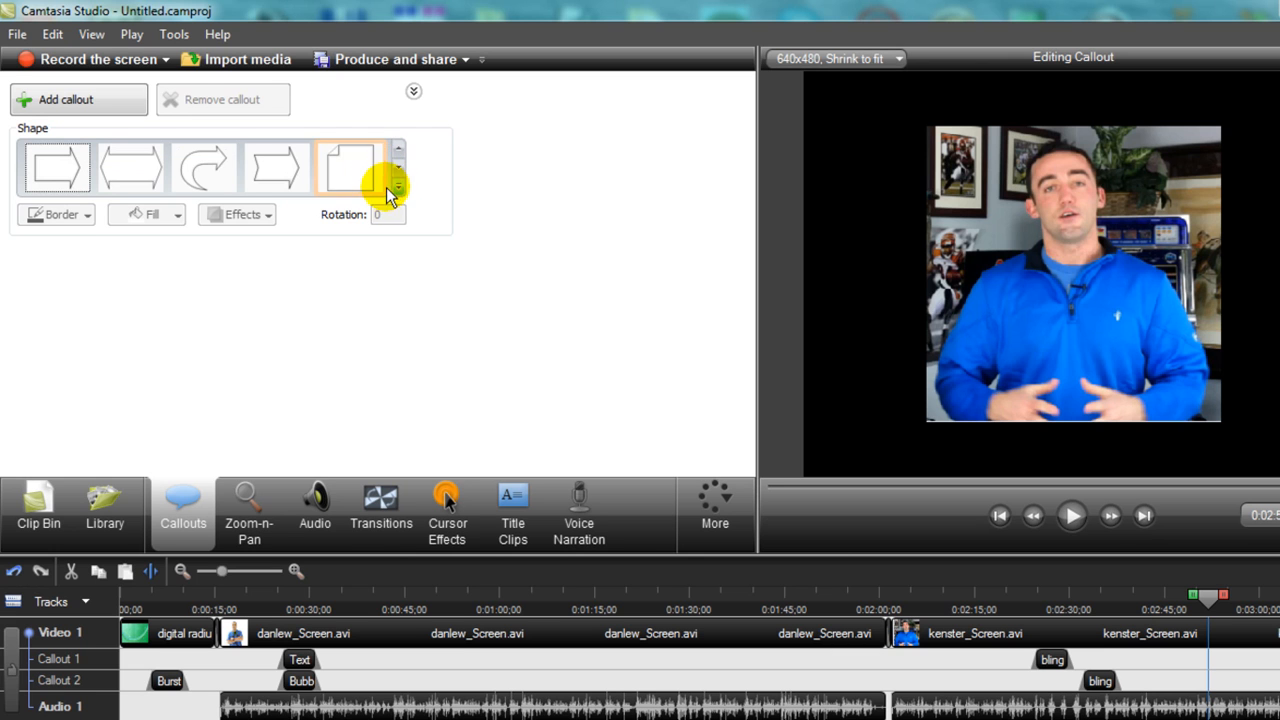
click(399, 190)
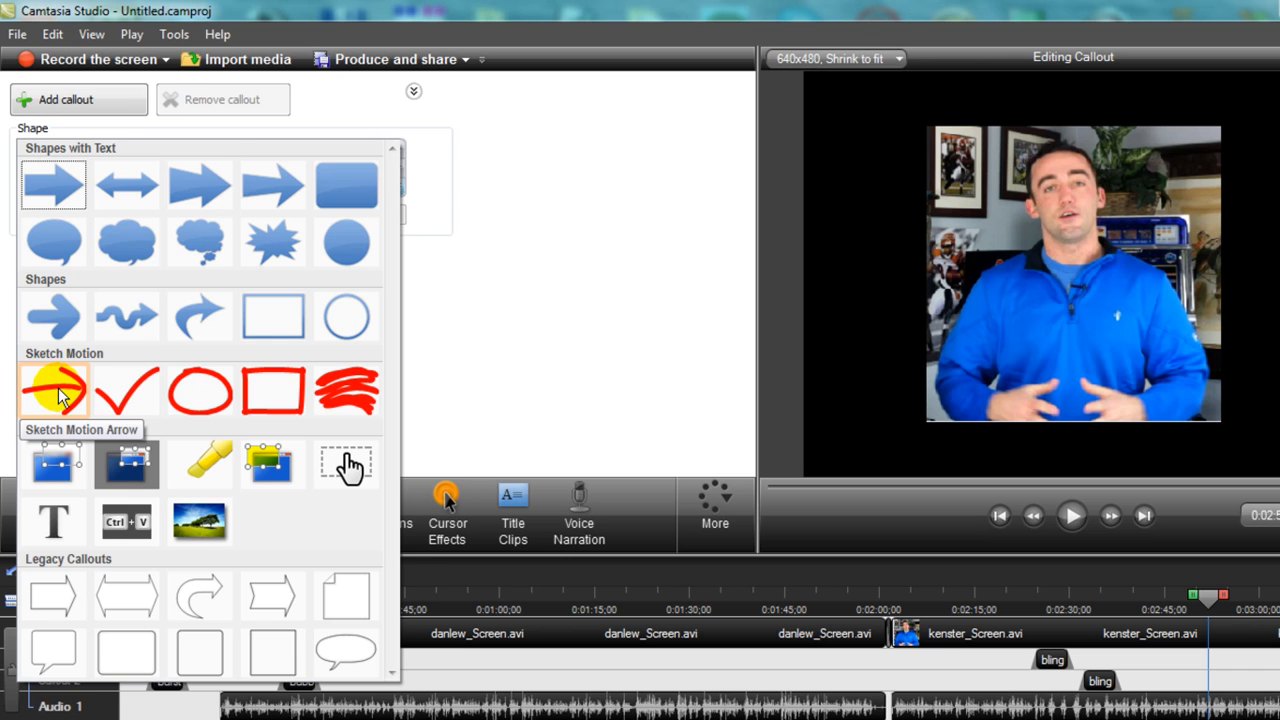
click(58, 395)
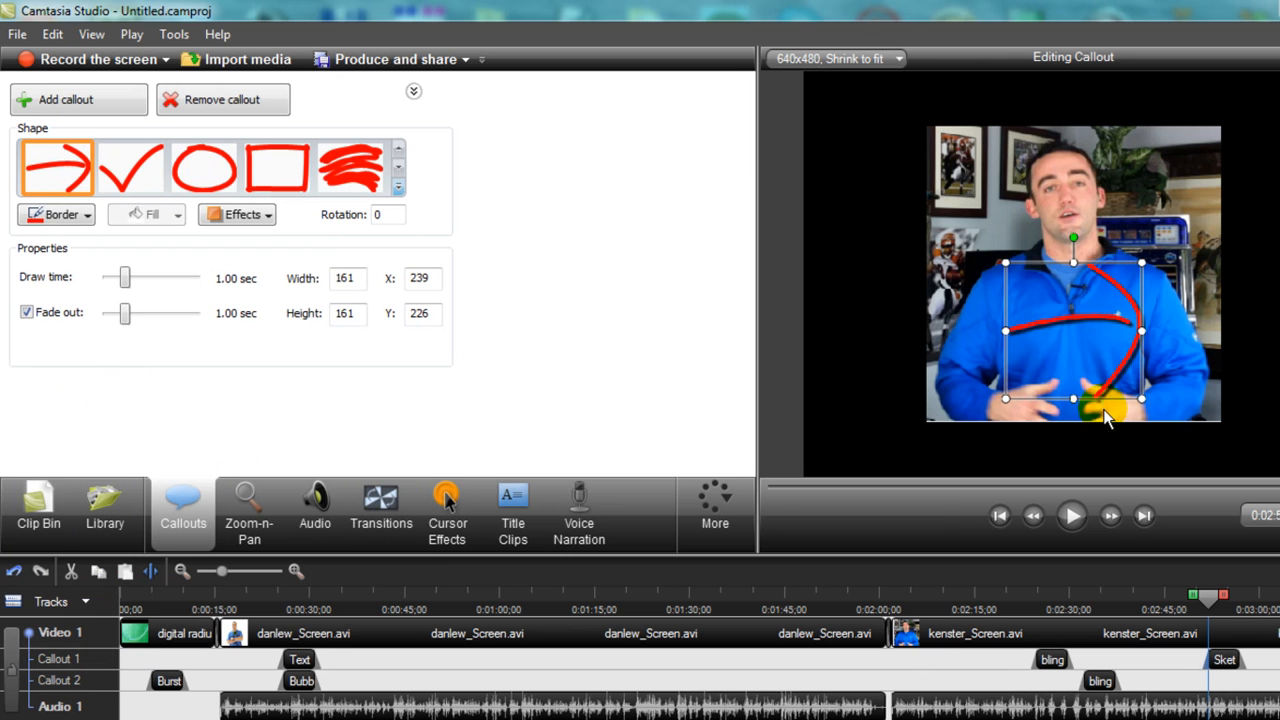
mouse_move(1073, 397)
mouse_down()
mouse_move(1114, 183)
mouse_move(1154, 169)
mouse_up()
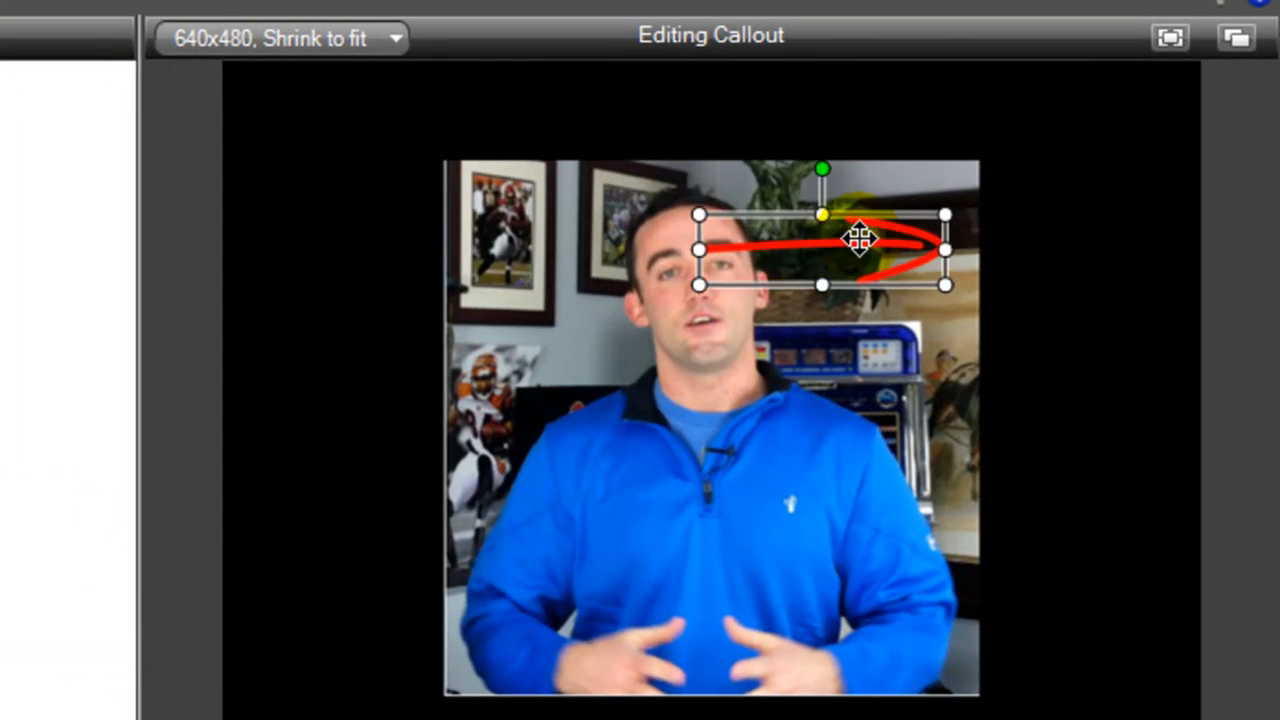
drag(858, 238, 880, 223)
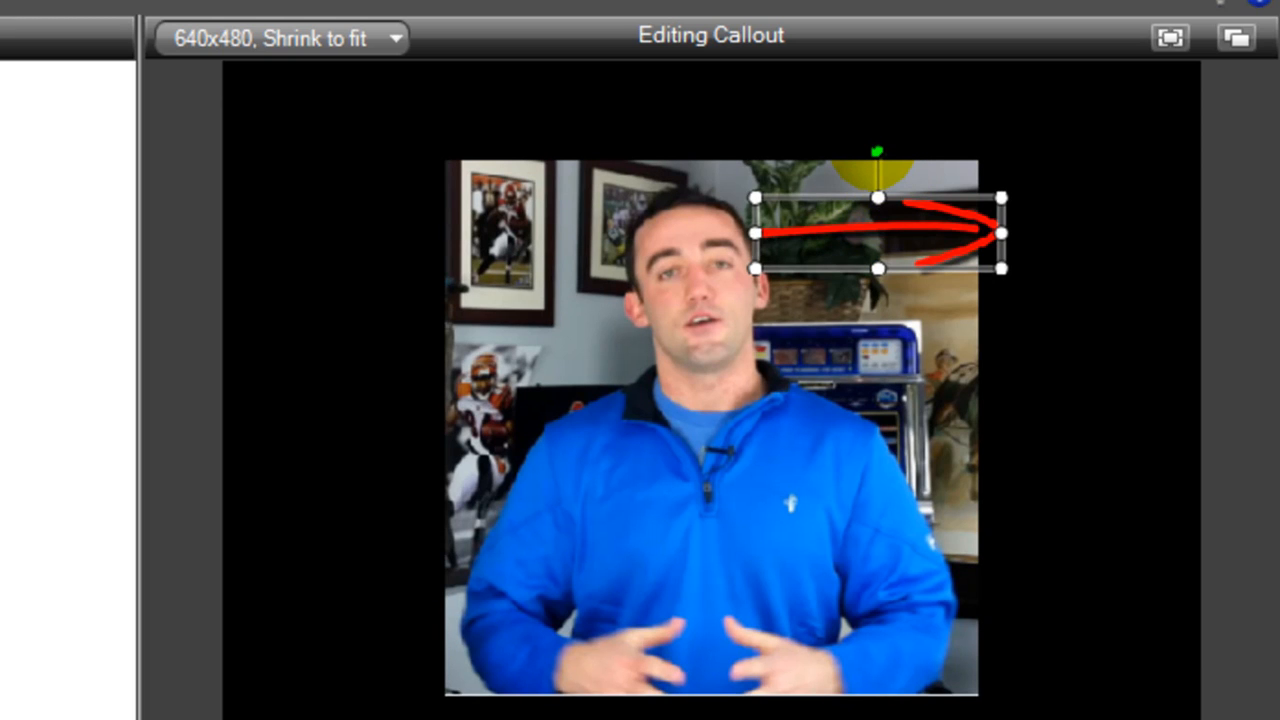
Rotate the arrow clockwise to point down at the man and fine-tune its position.
drag(877, 151, 959, 226)
drag(1212, 232, 1275, 407)
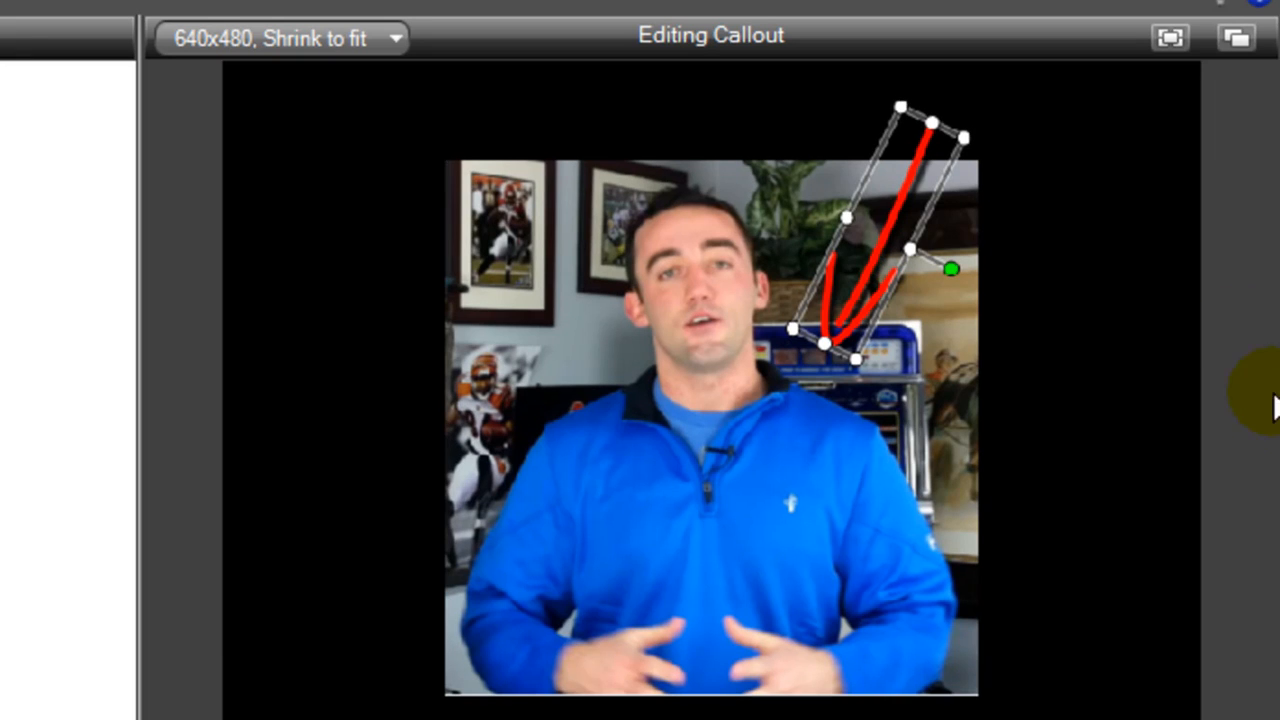
drag(879, 233, 863, 269)
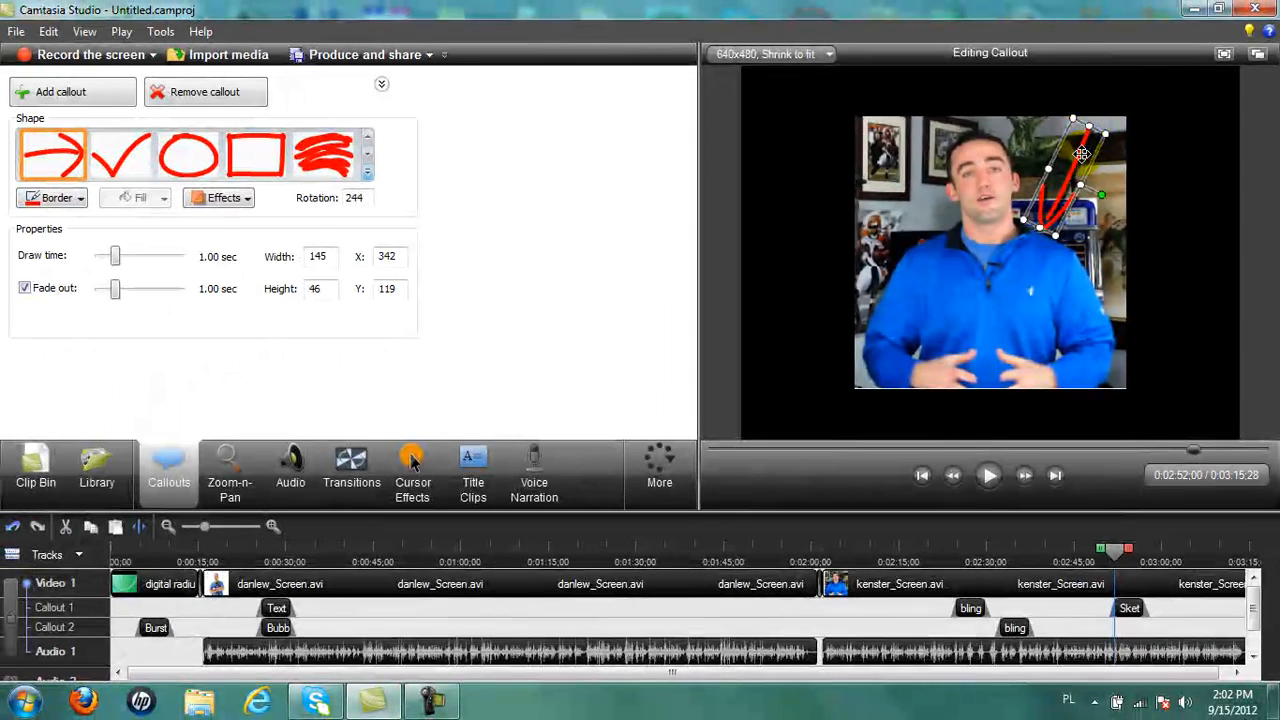
drag(1081, 153, 1068, 152)
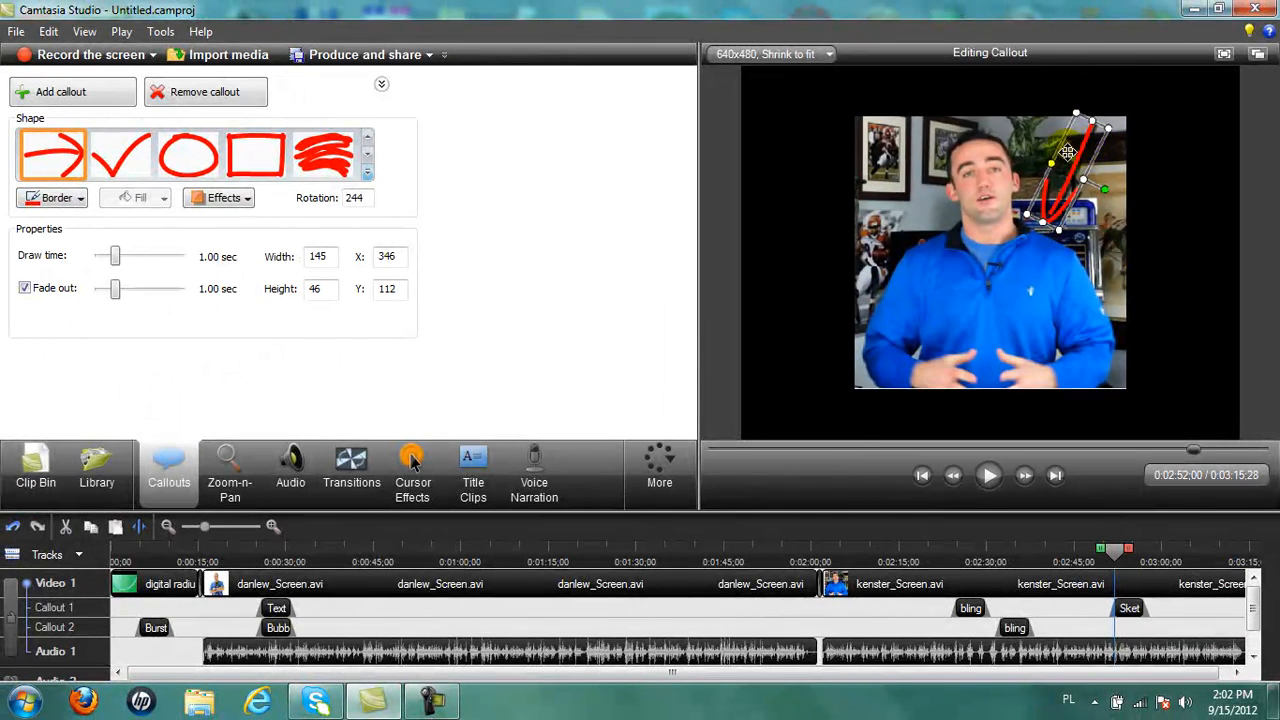
Change the arrow's border colour from red to white and return the playhead to before it appears.
click(81, 199)
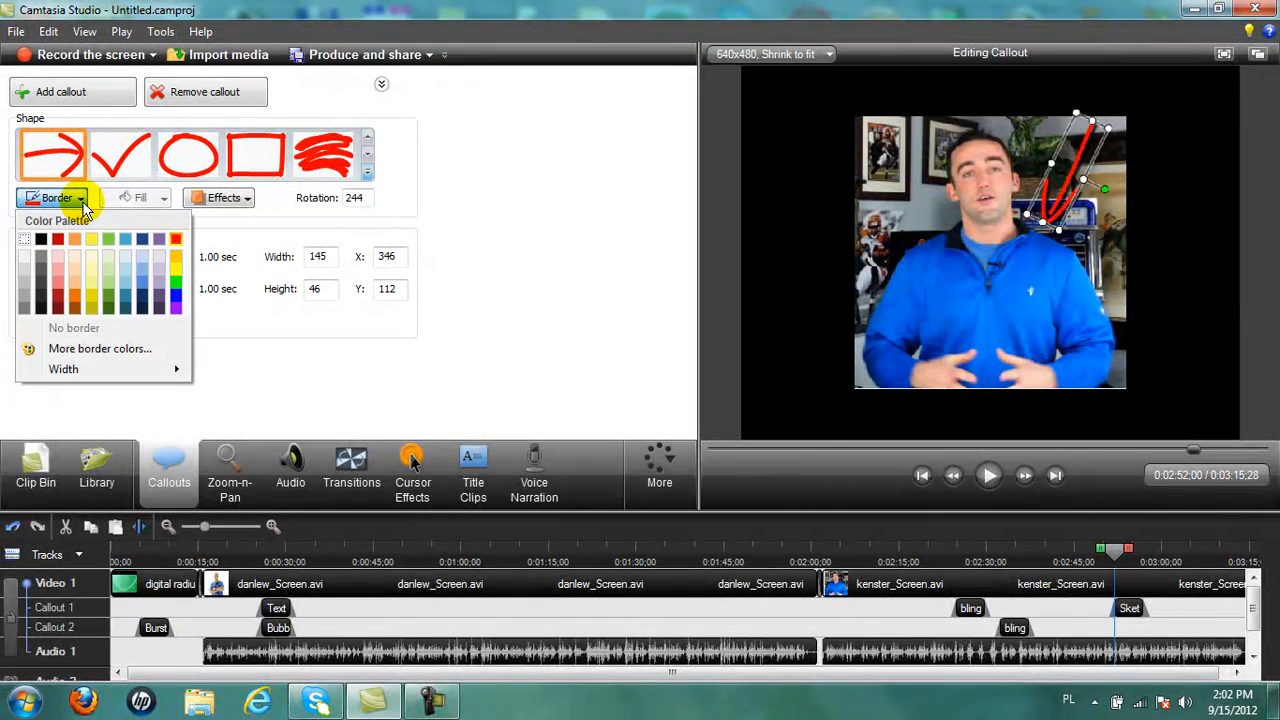
click(24, 241)
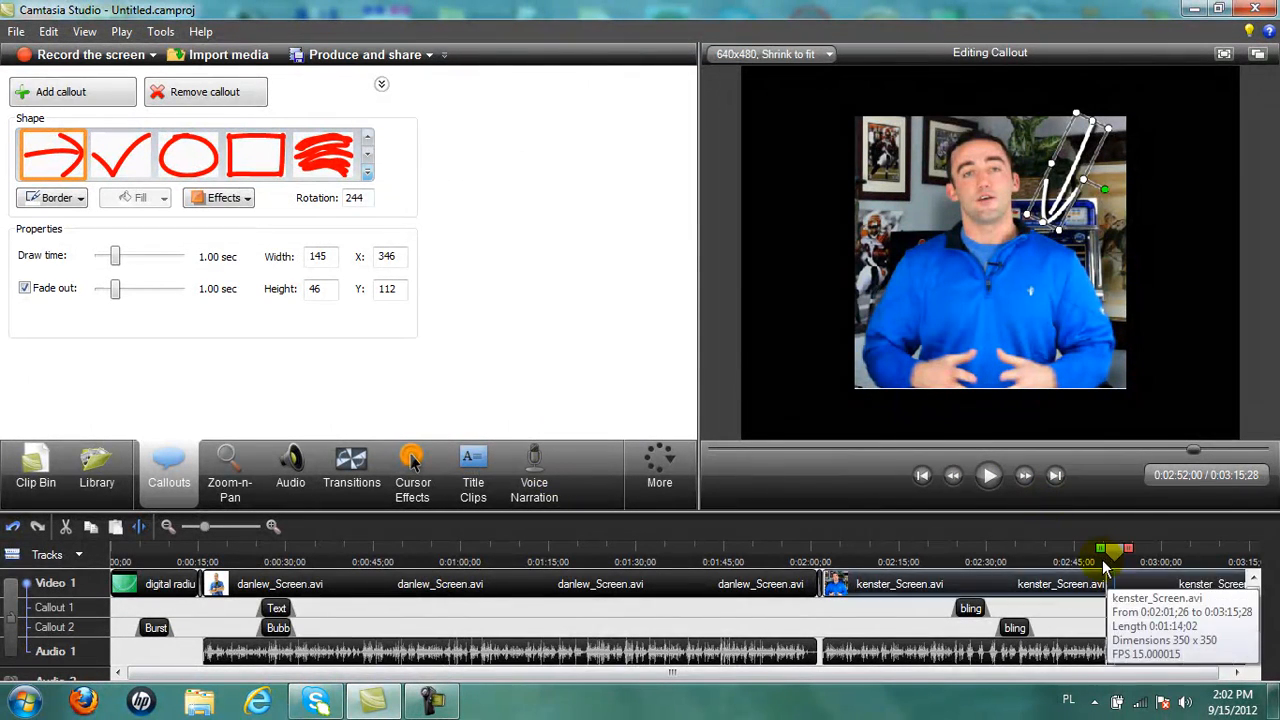
drag(1117, 553, 1090, 558)
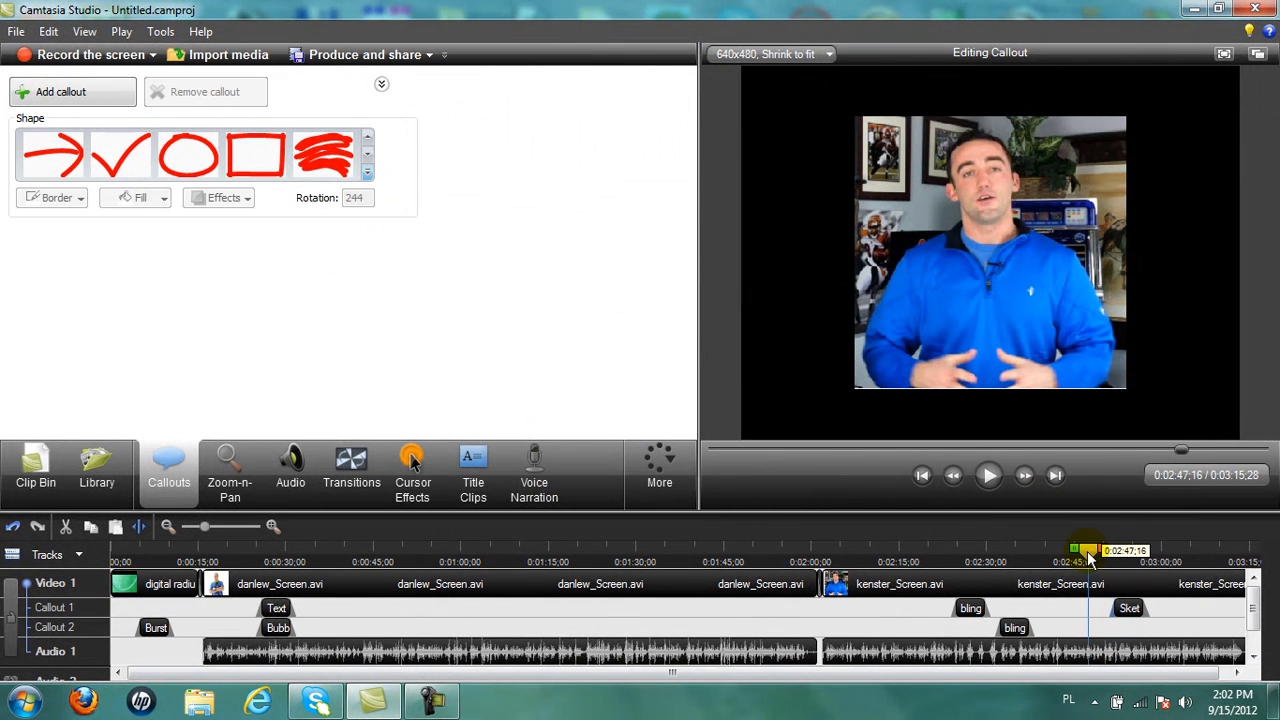
click(988, 477)
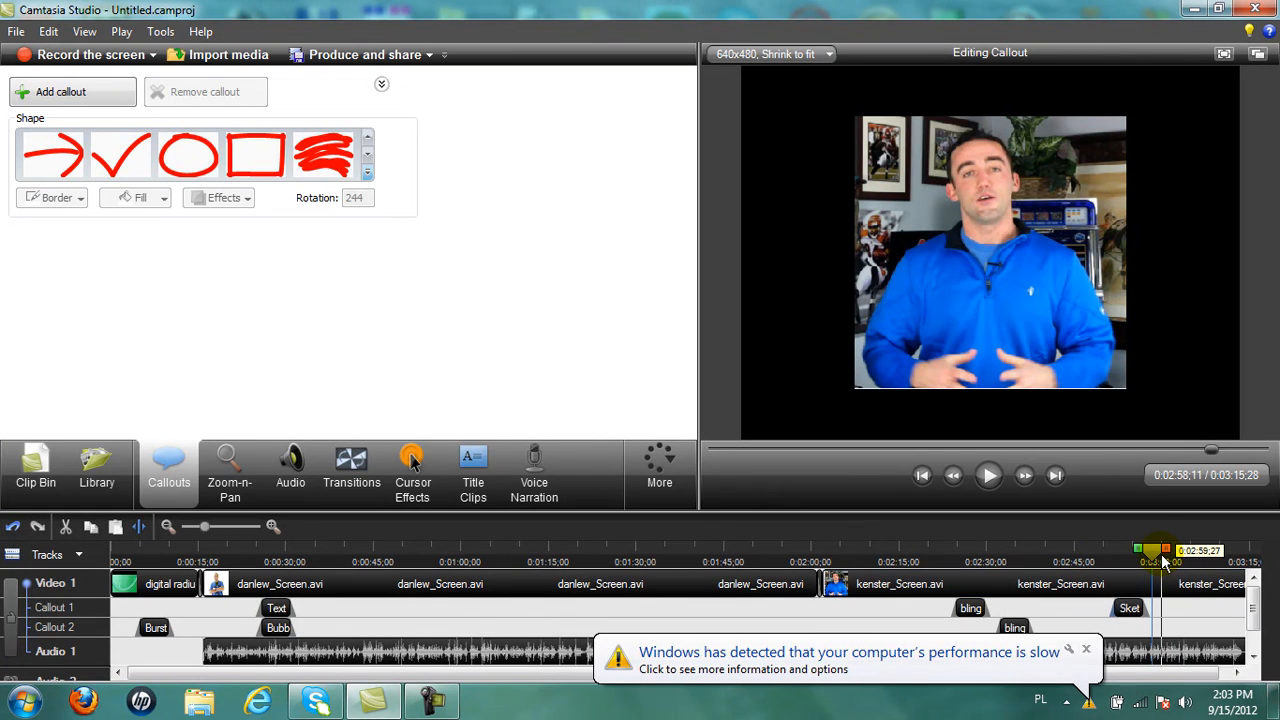
drag(1150, 563, 374, 601)
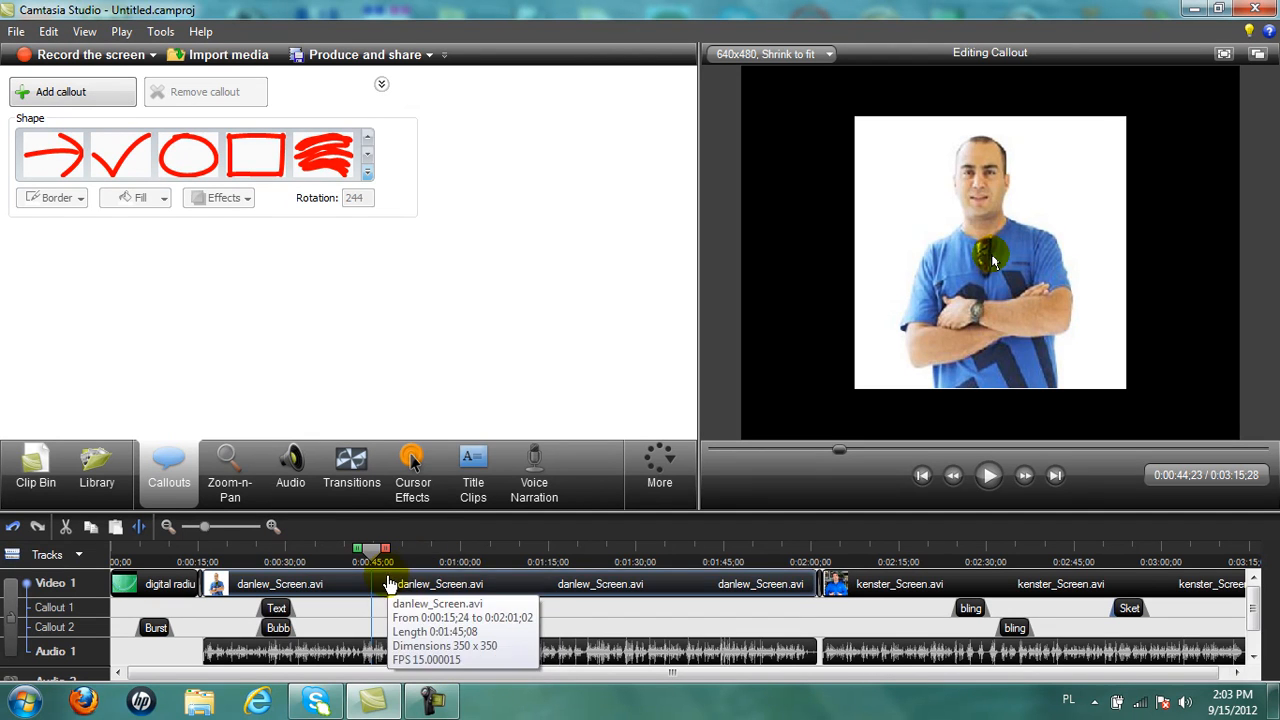
Add a Special Text callout from the shape gallery and tilt its frame.
click(368, 163)
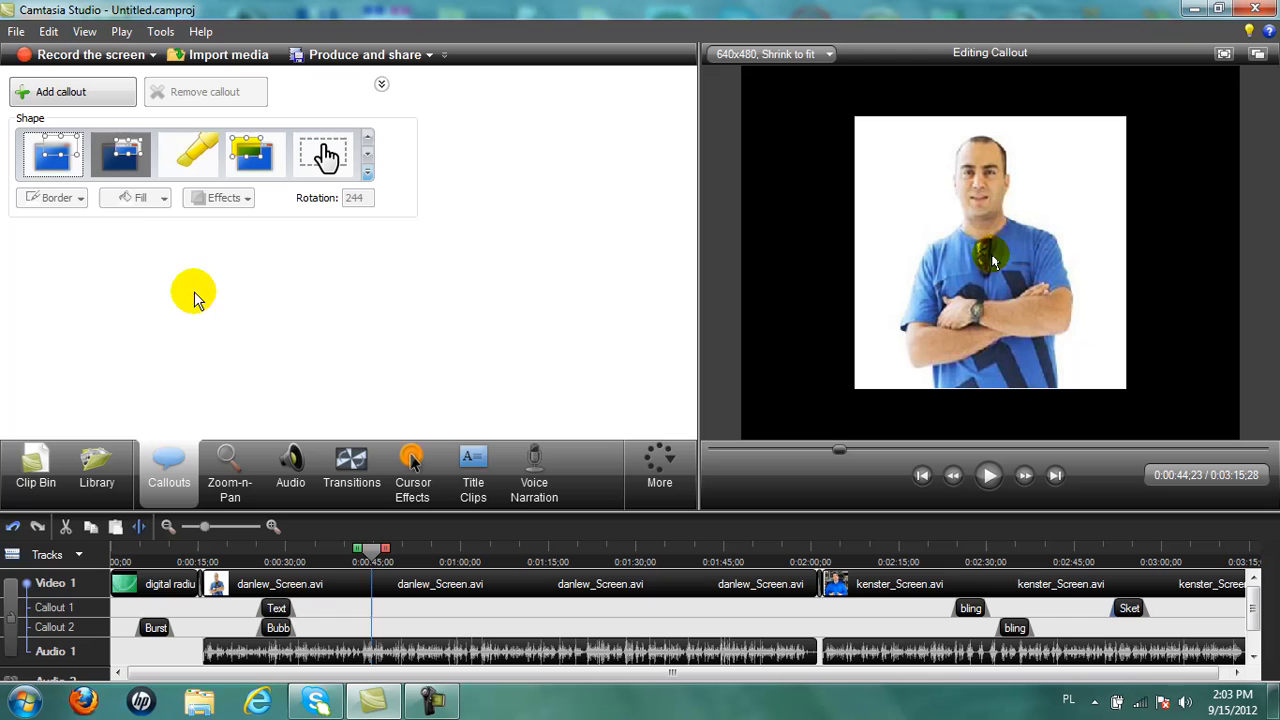
click(368, 177)
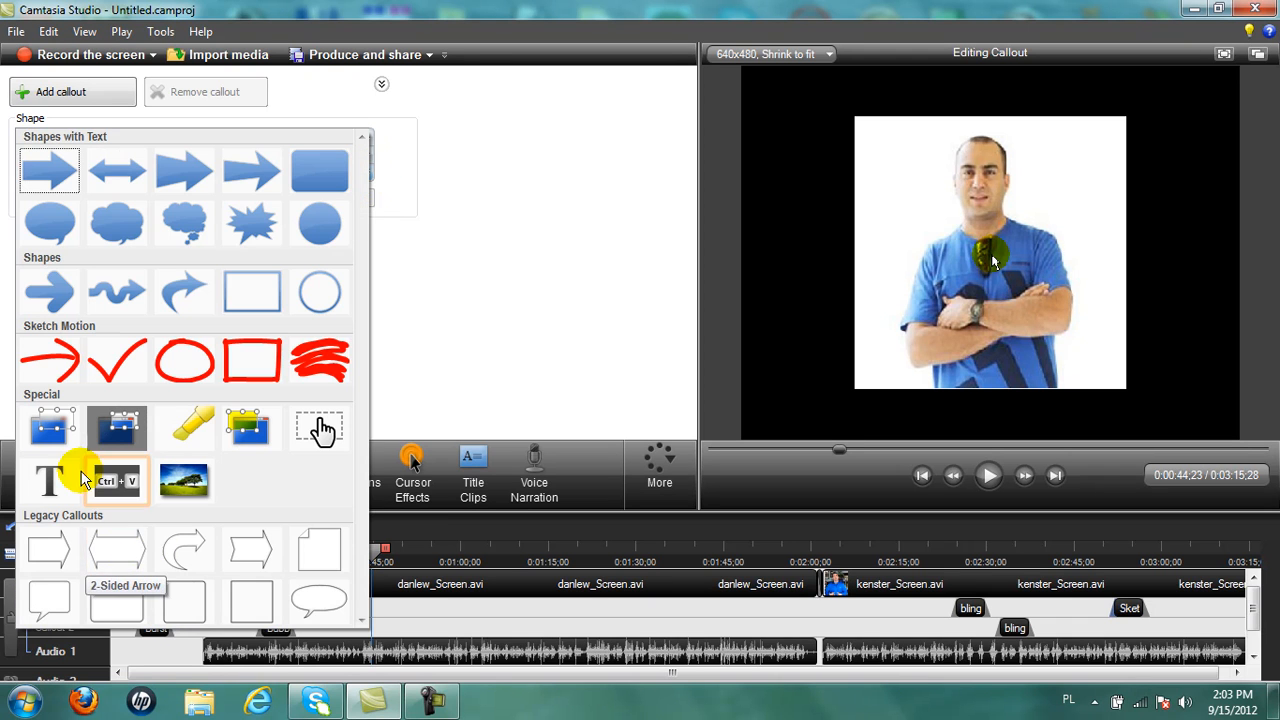
click(84, 476)
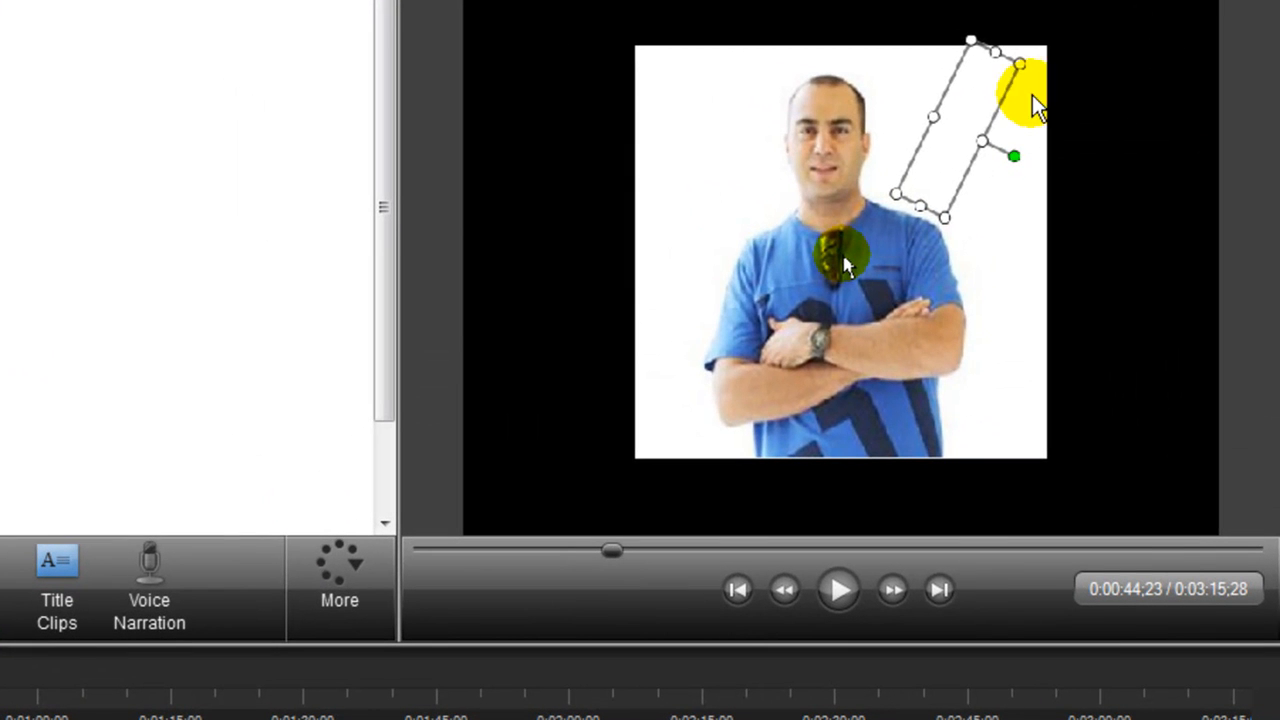
drag(1006, 149, 1023, 57)
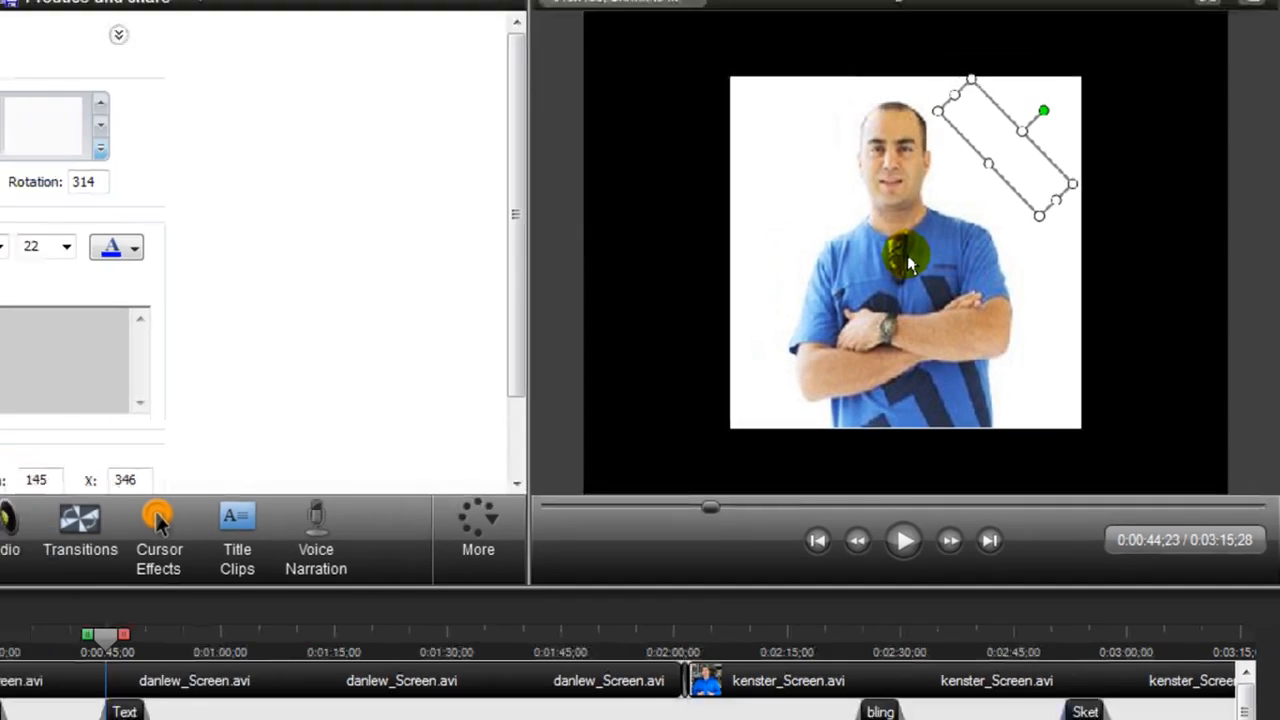
Enter 'BLING!!' as the callout text and make it bold.
click(214, 328)
text(BLING)
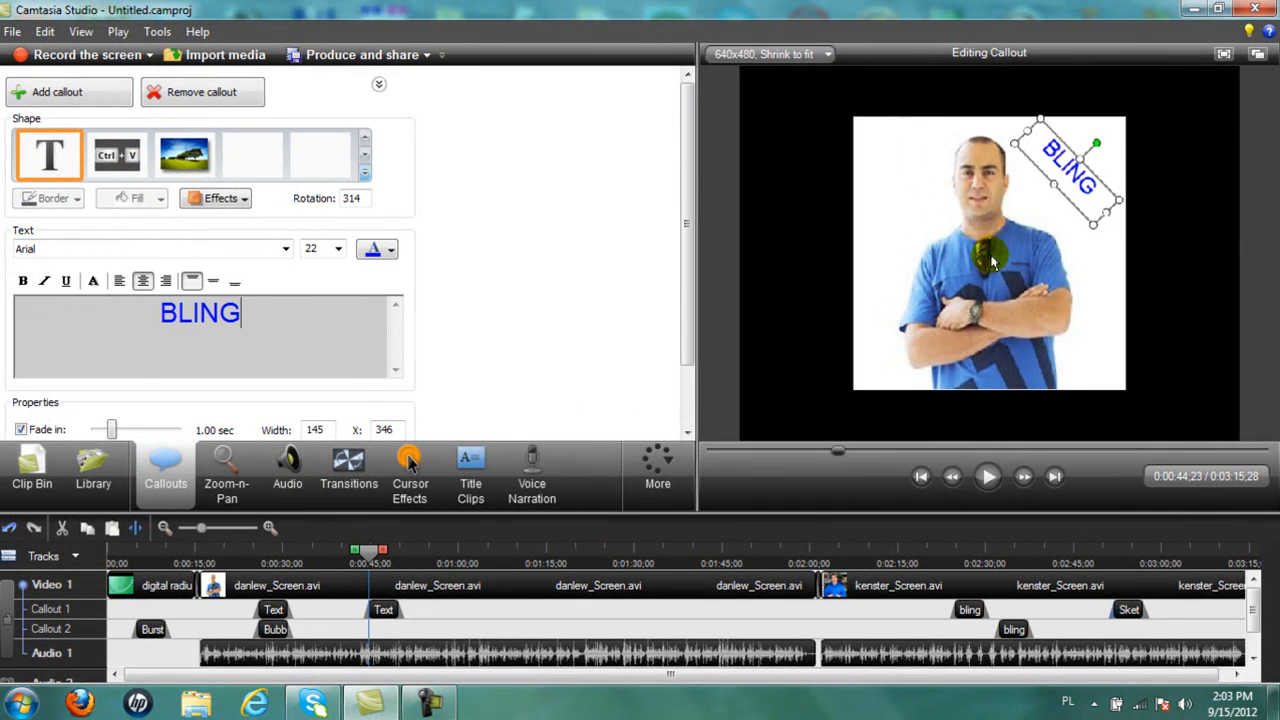
text(!!)
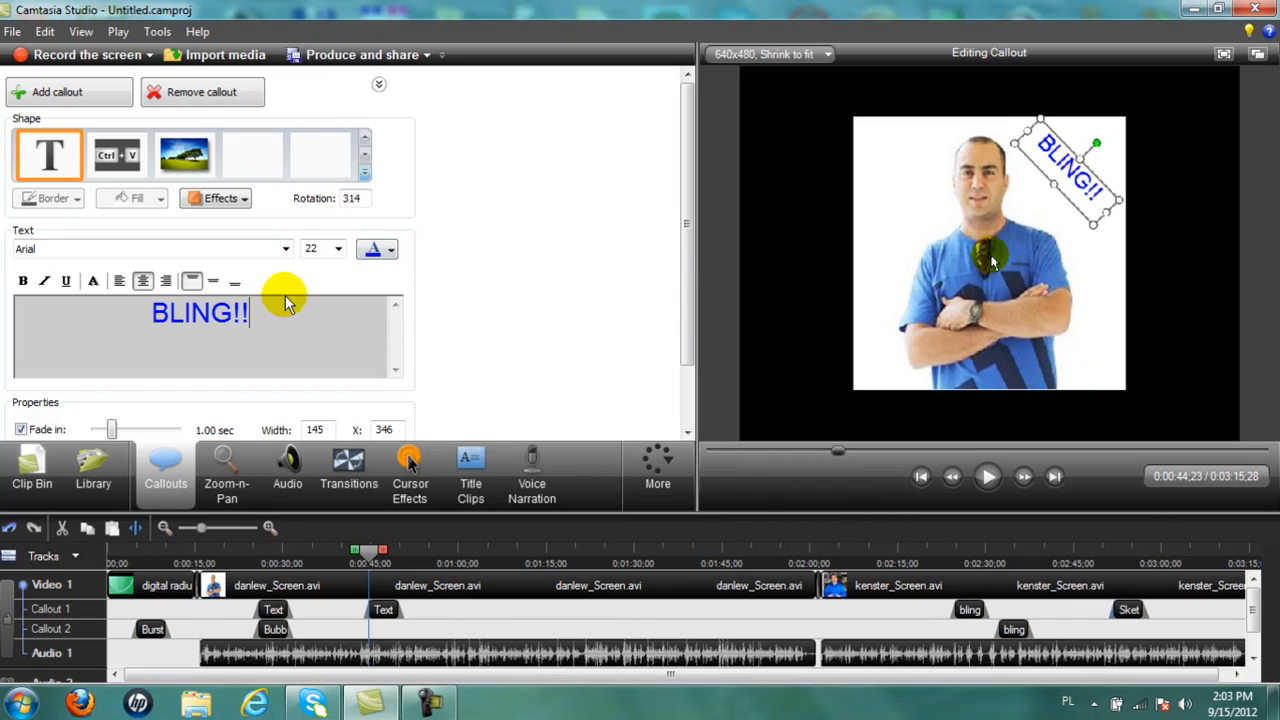
key(ctrl+a)
click(25, 280)
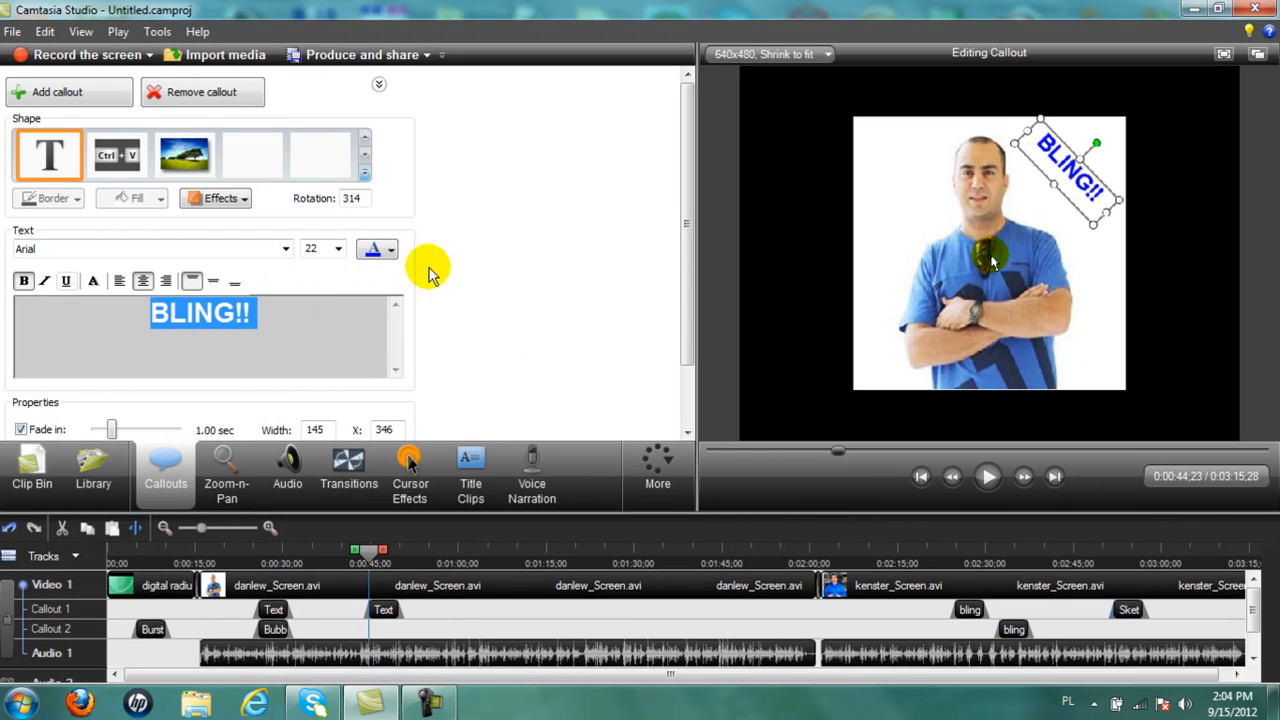
click(1103, 274)
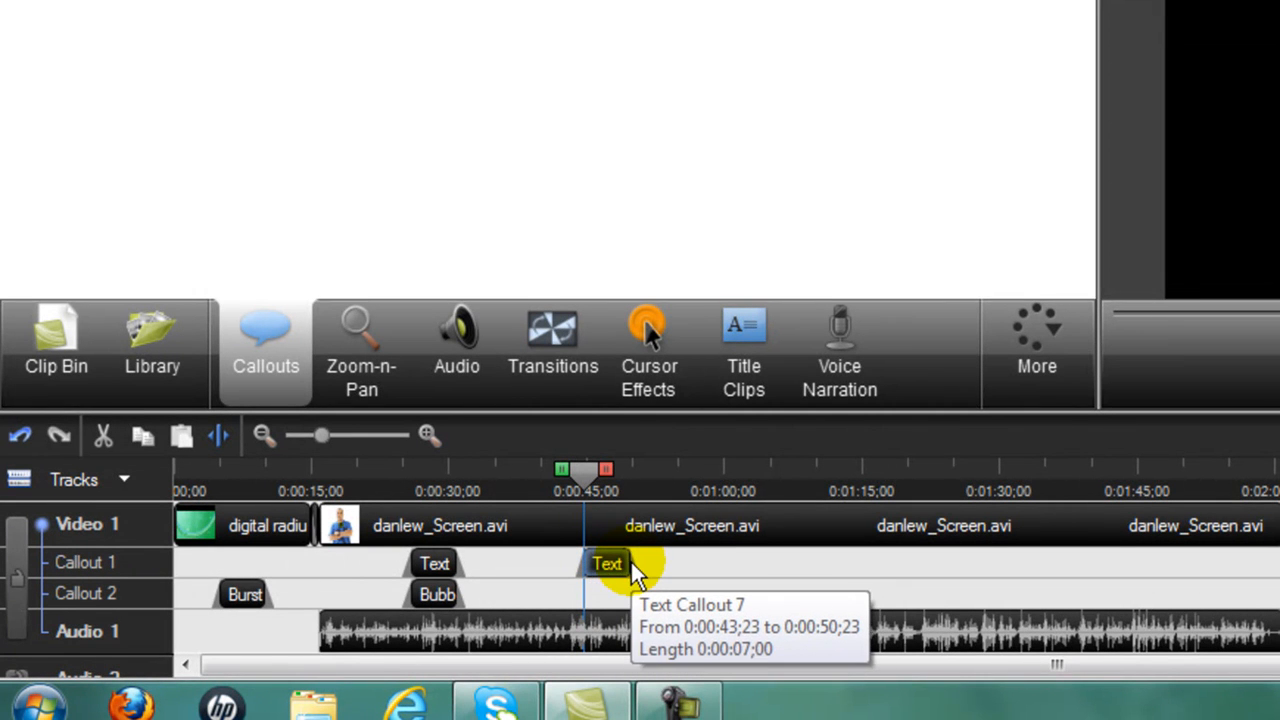
Shorten the BLING!! callout to about 4 seconds and return the playhead to about 0:44.
click(628, 566)
drag(628, 563, 598, 563)
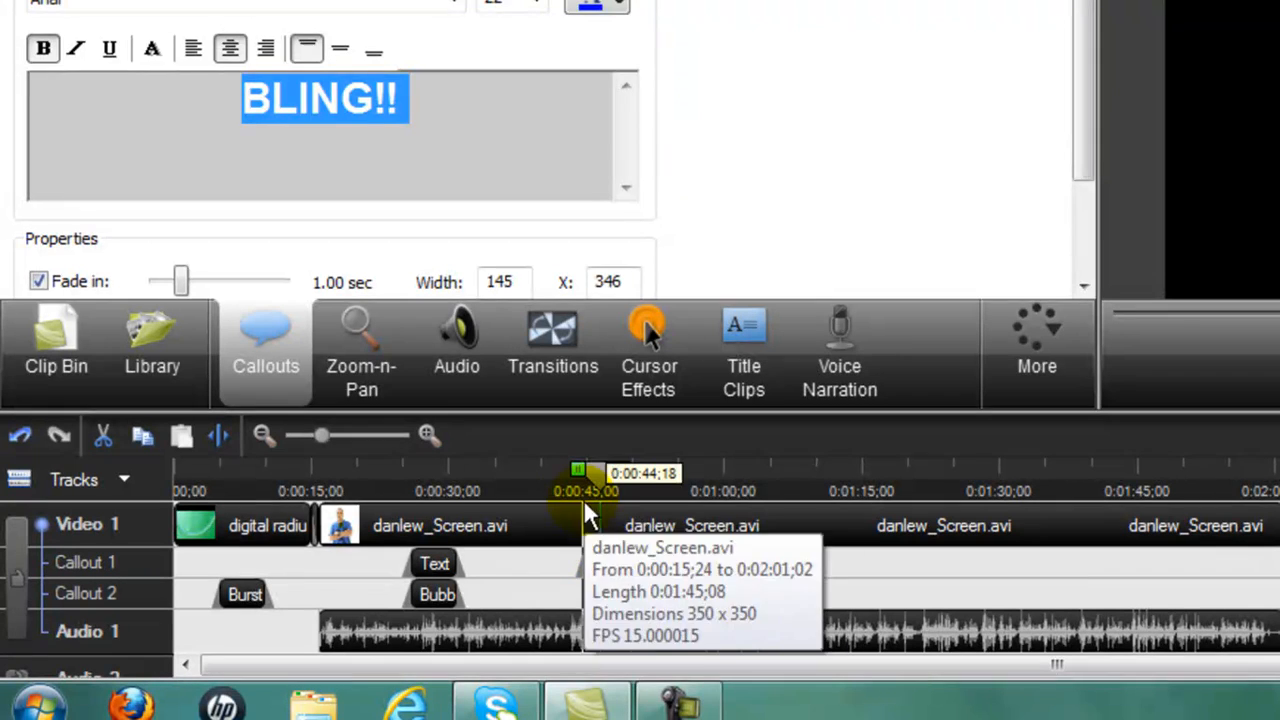
drag(597, 476, 565, 478)
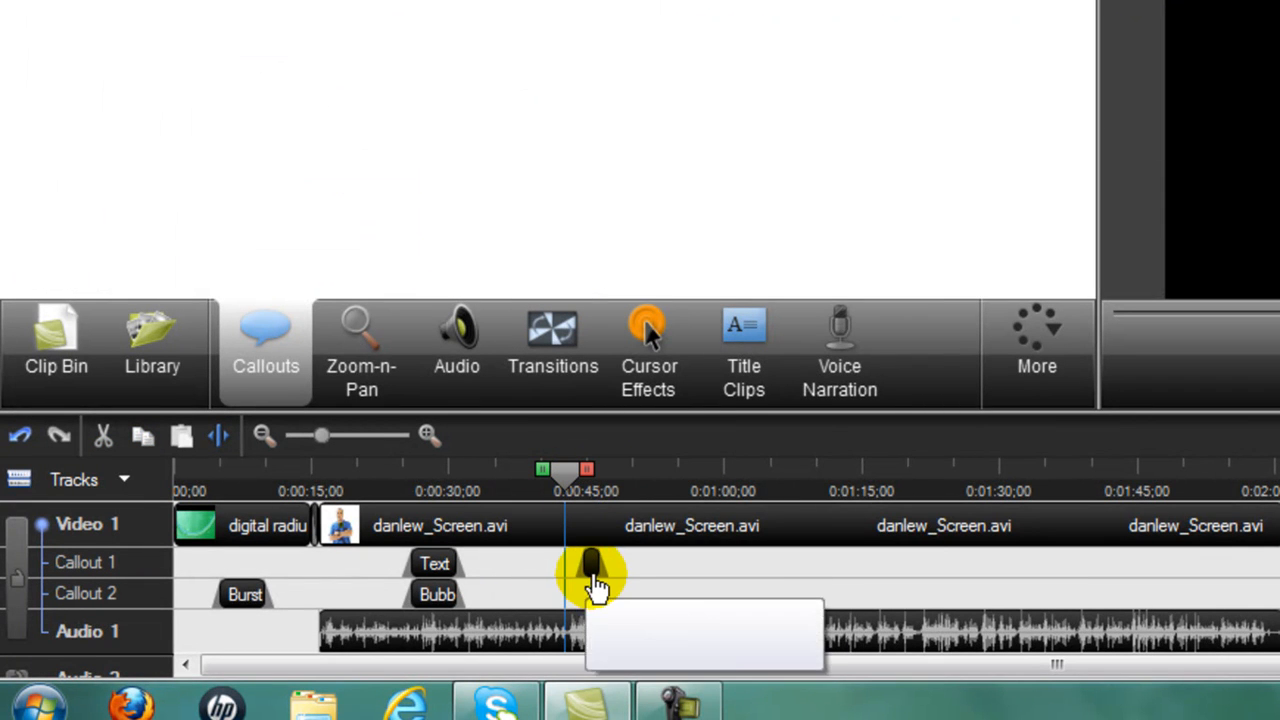
Copy and paste the BLING!! callout, moving the copy to the picture's top left.
right_click(595, 576)
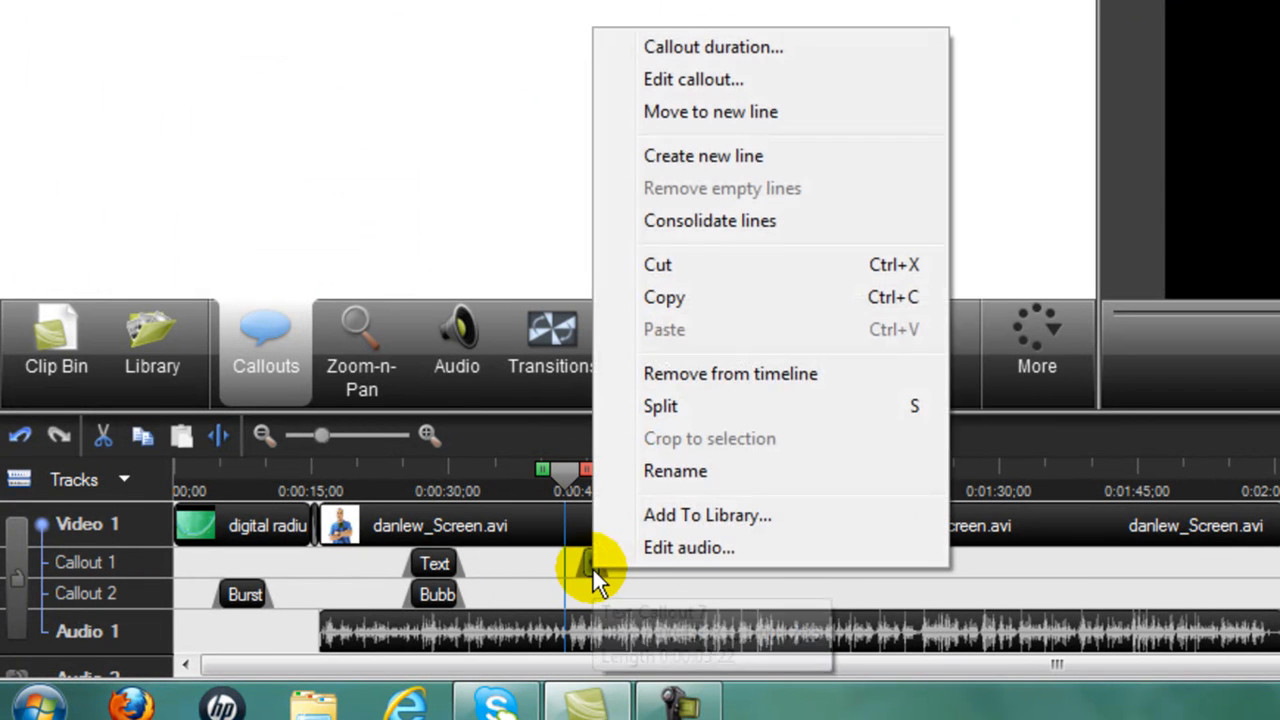
click(666, 300)
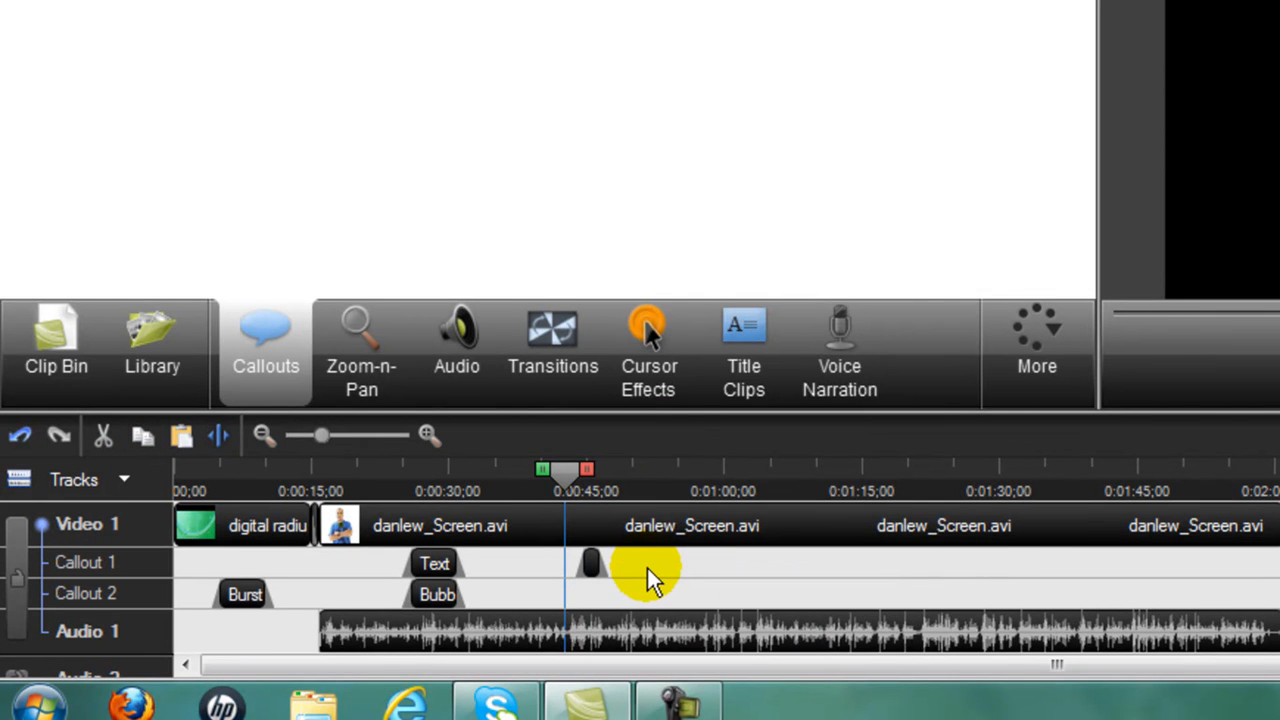
right_click(647, 568)
click(717, 331)
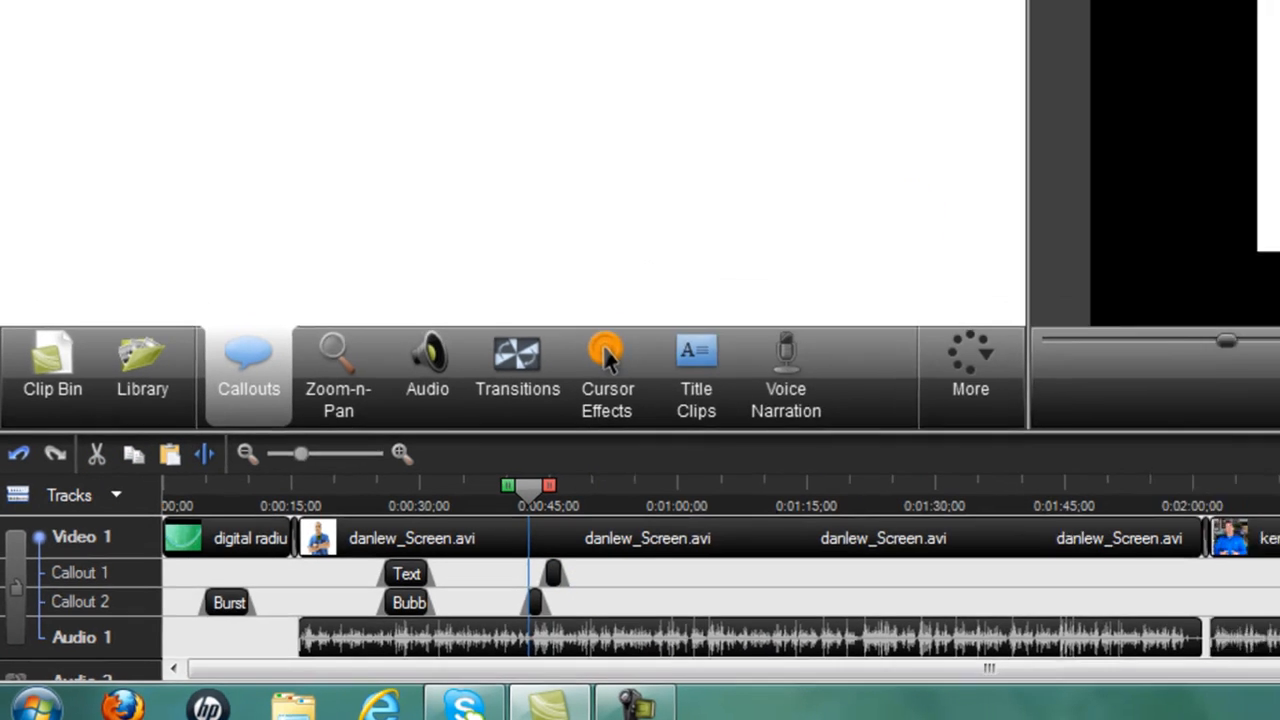
click(1211, 125)
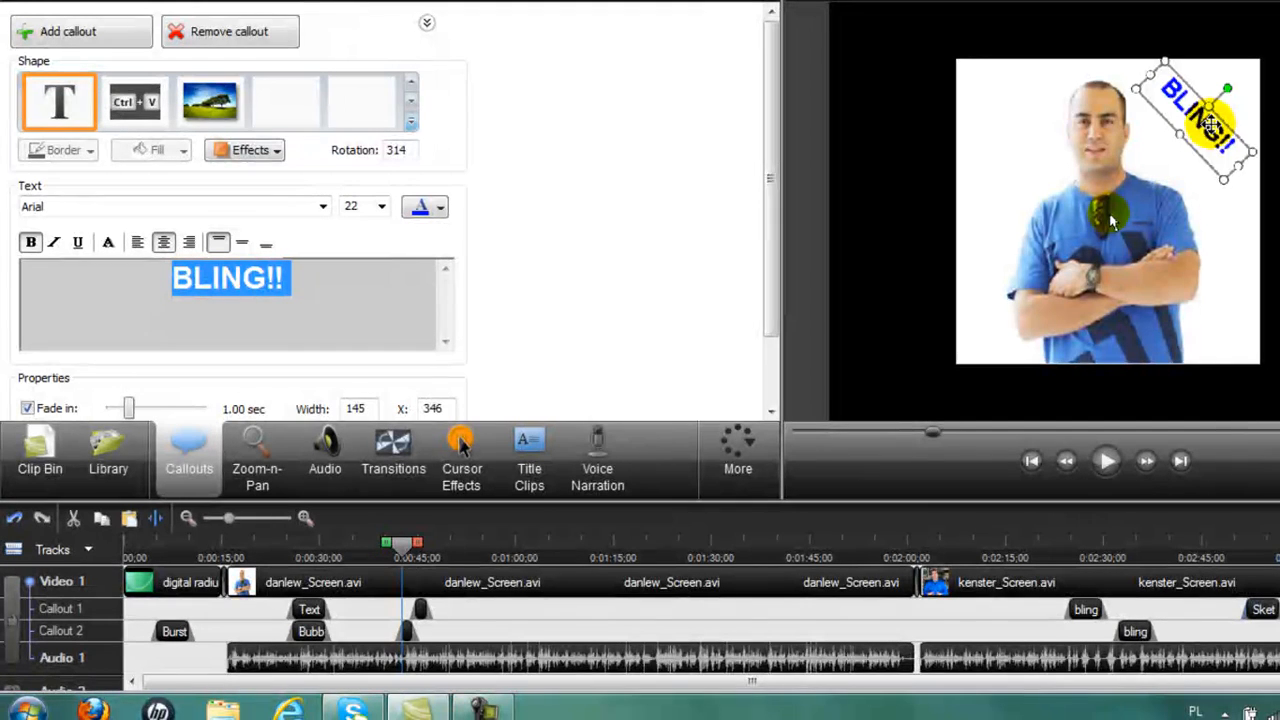
drag(1211, 125, 1030, 138)
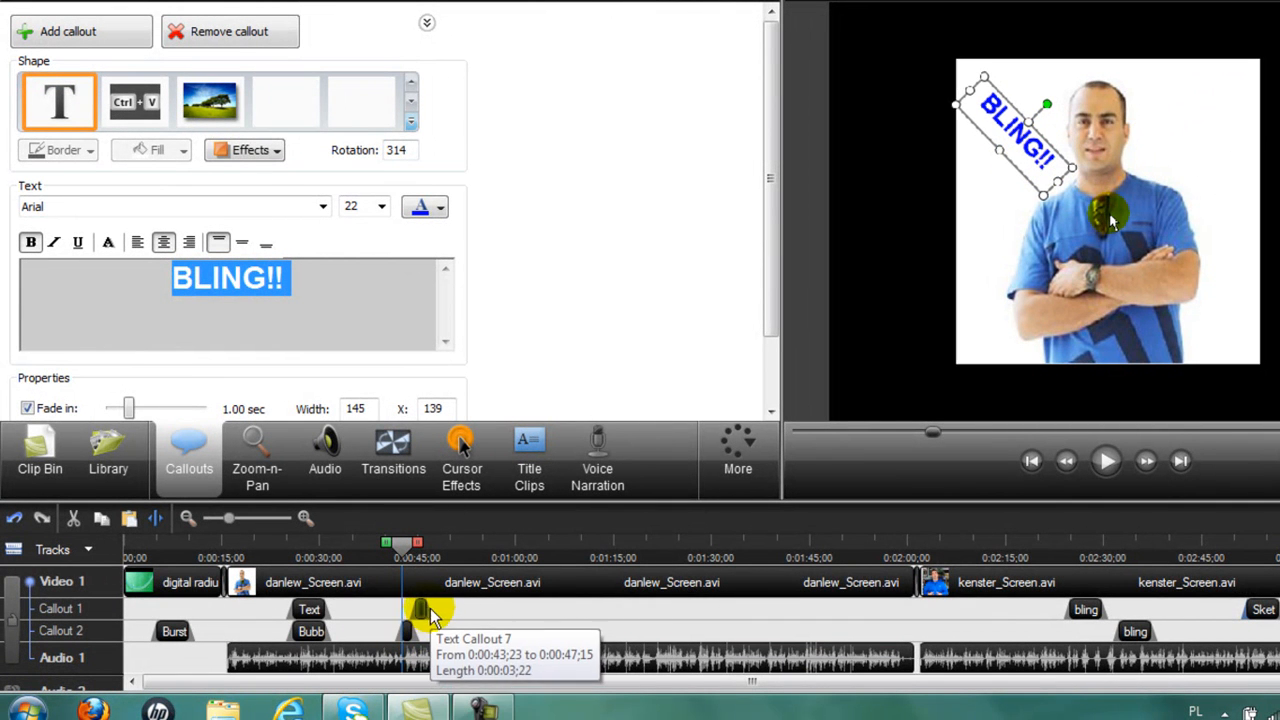
Paste another BLING!! callout on Callout 2 and move it down toward the man's arm.
right_click(422, 608)
click(521, 413)
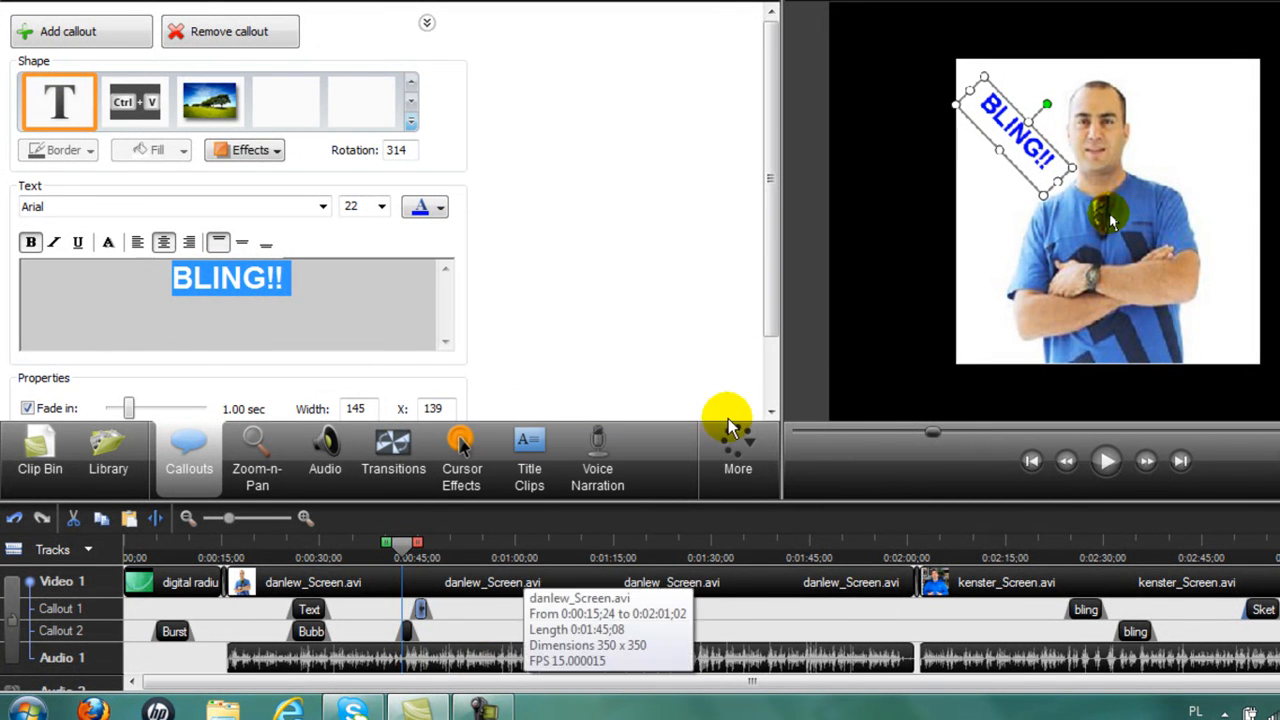
right_click(461, 606)
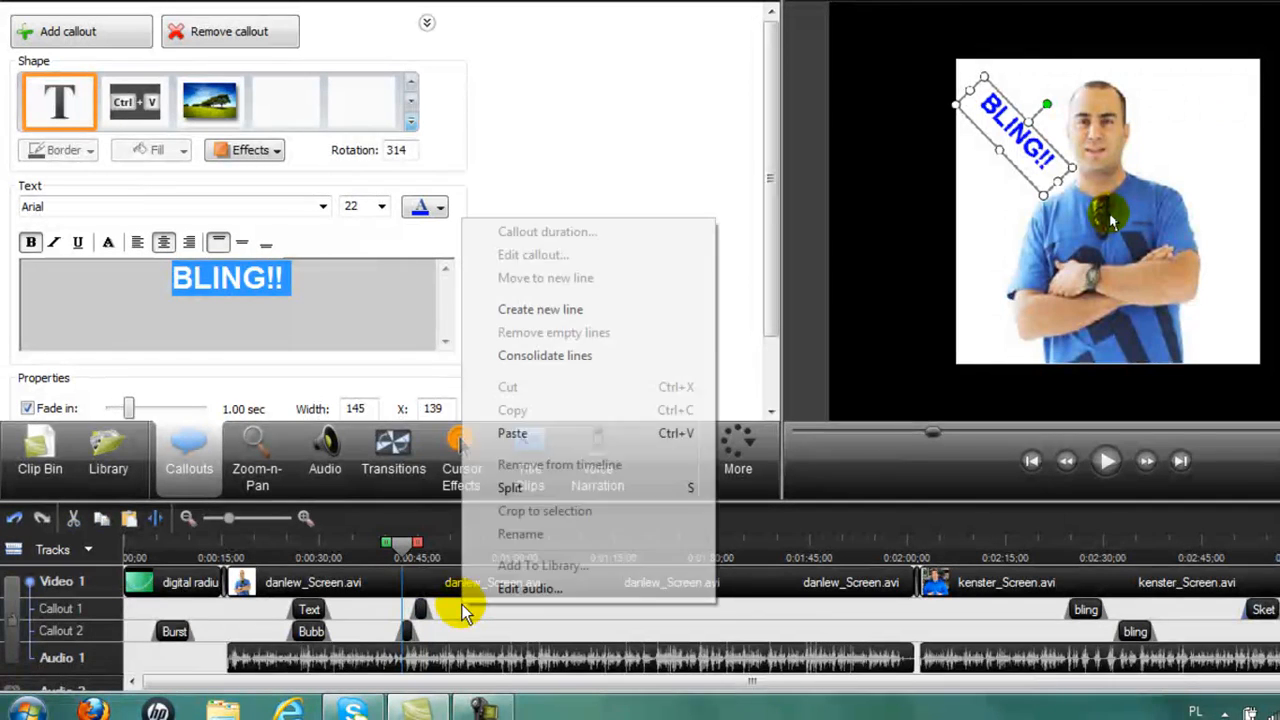
click(524, 434)
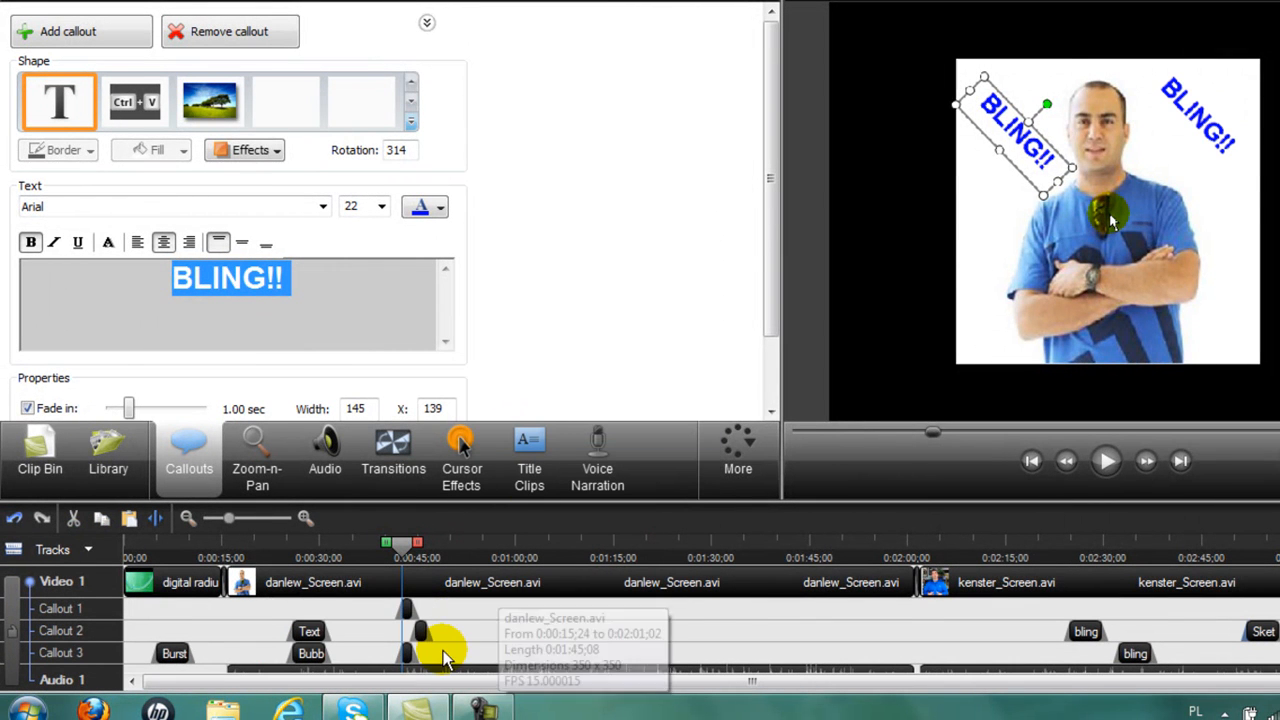
click(408, 634)
drag(427, 640, 428, 640)
drag(1190, 127, 1207, 179)
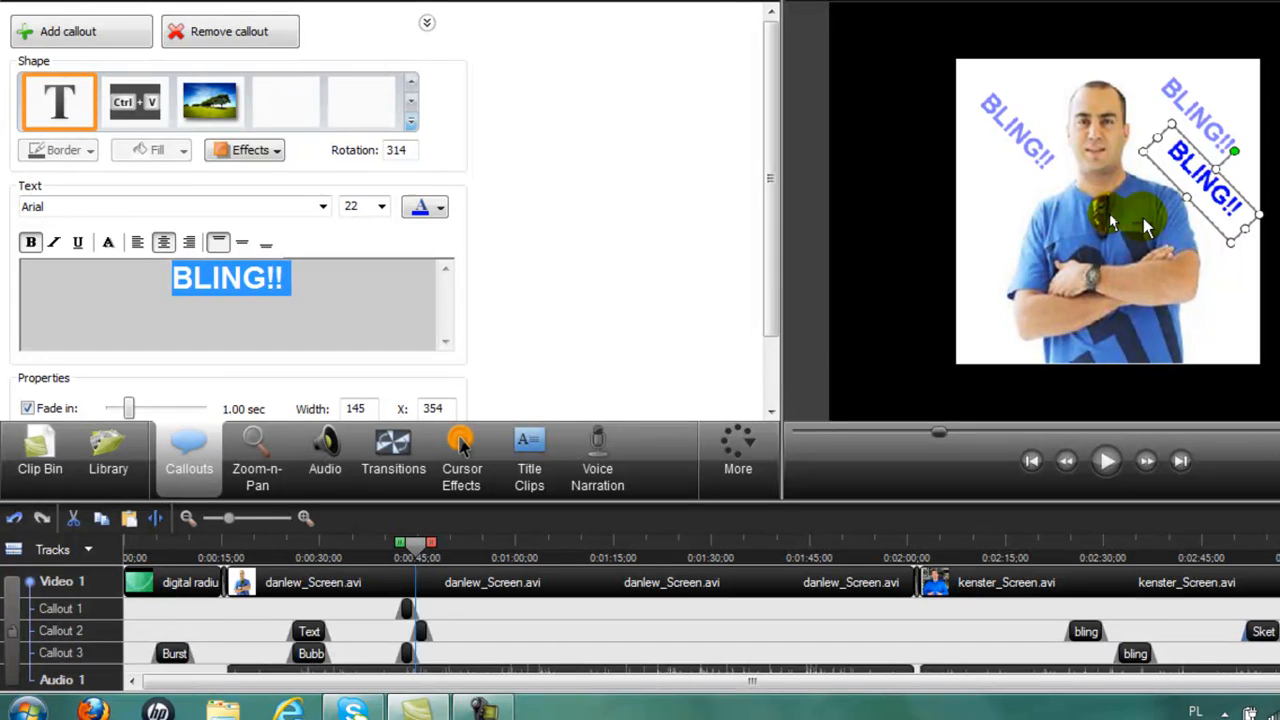
Paste a third BLING!! callout and shift the Callout 4 copy to start at 0:46;21.
right_click(418, 633)
click(496, 446)
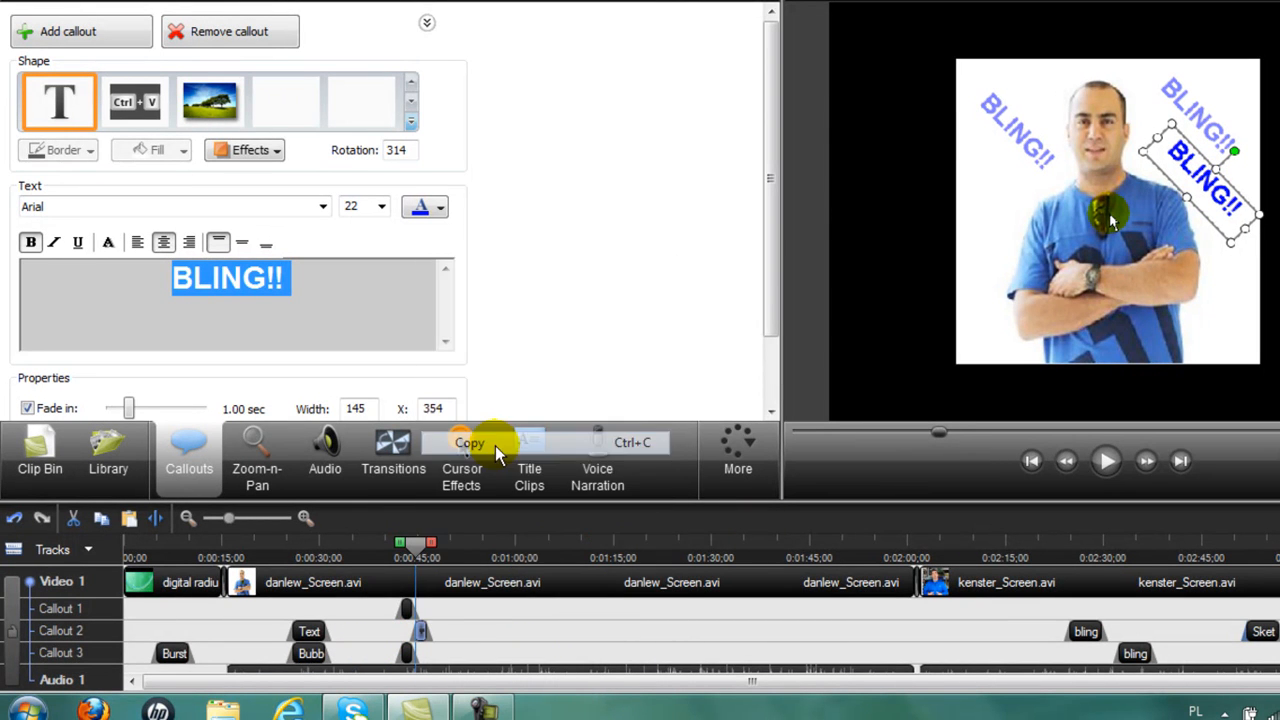
right_click(454, 654)
click(504, 484)
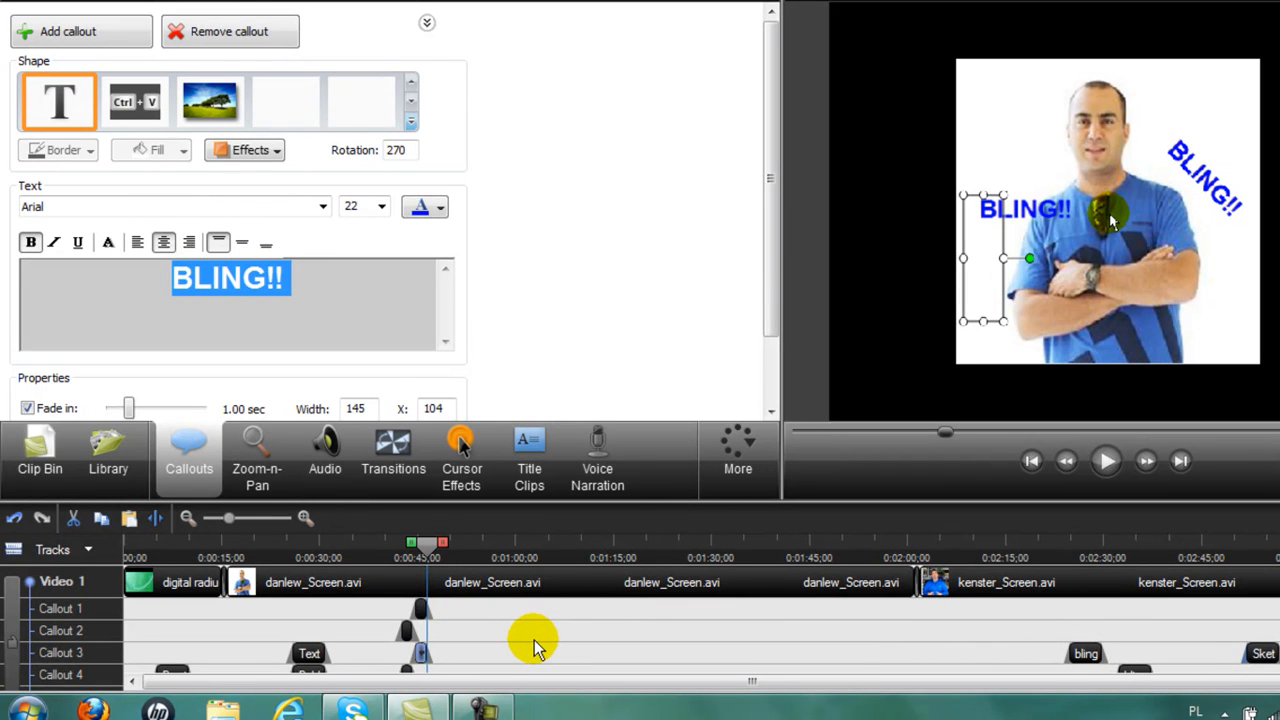
drag(430, 543, 387, 562)
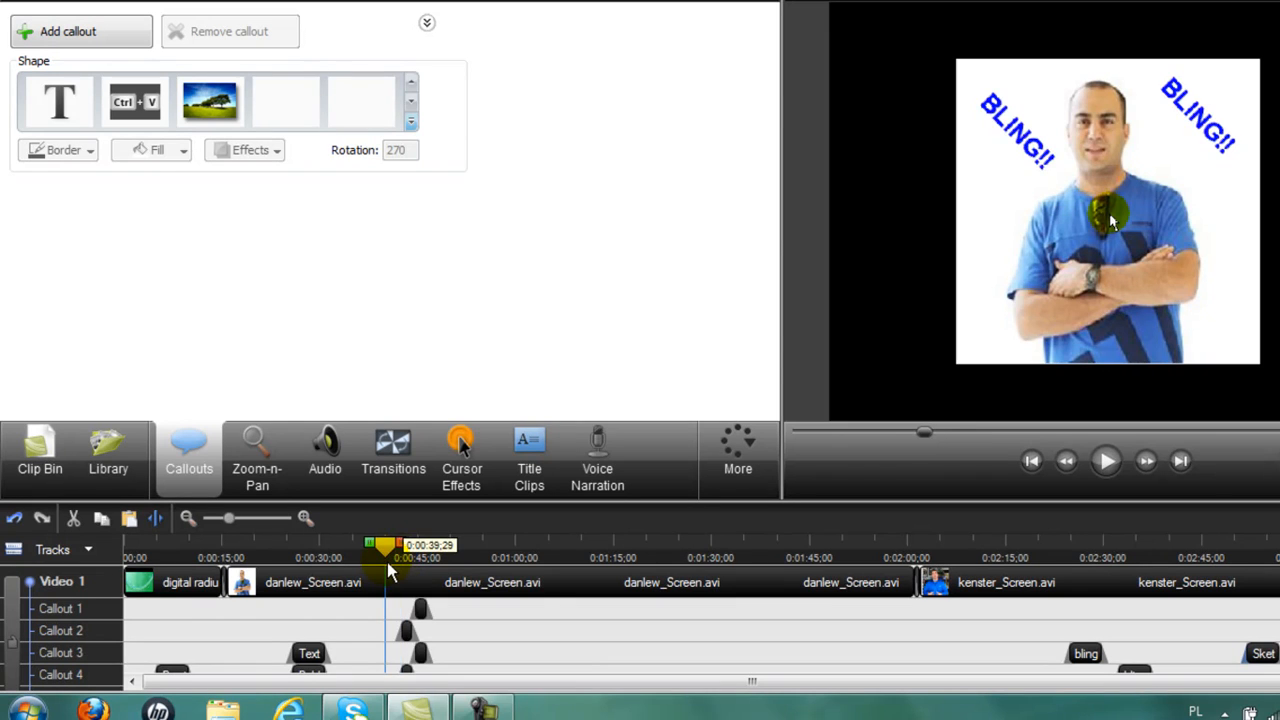
click(423, 655)
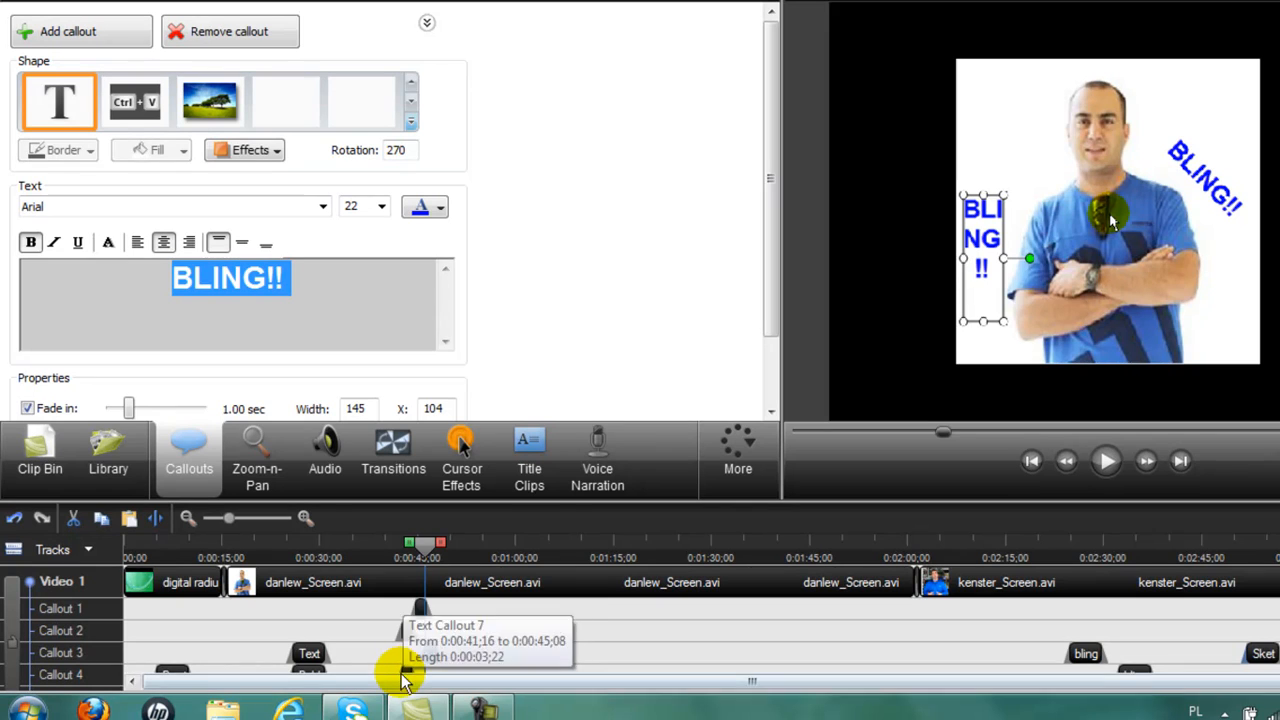
click(413, 668)
mouse_move(414, 665)
mouse_down()
mouse_move(452, 665)
mouse_move(424, 617)
mouse_move(409, 620)
mouse_move(417, 640)
mouse_up()
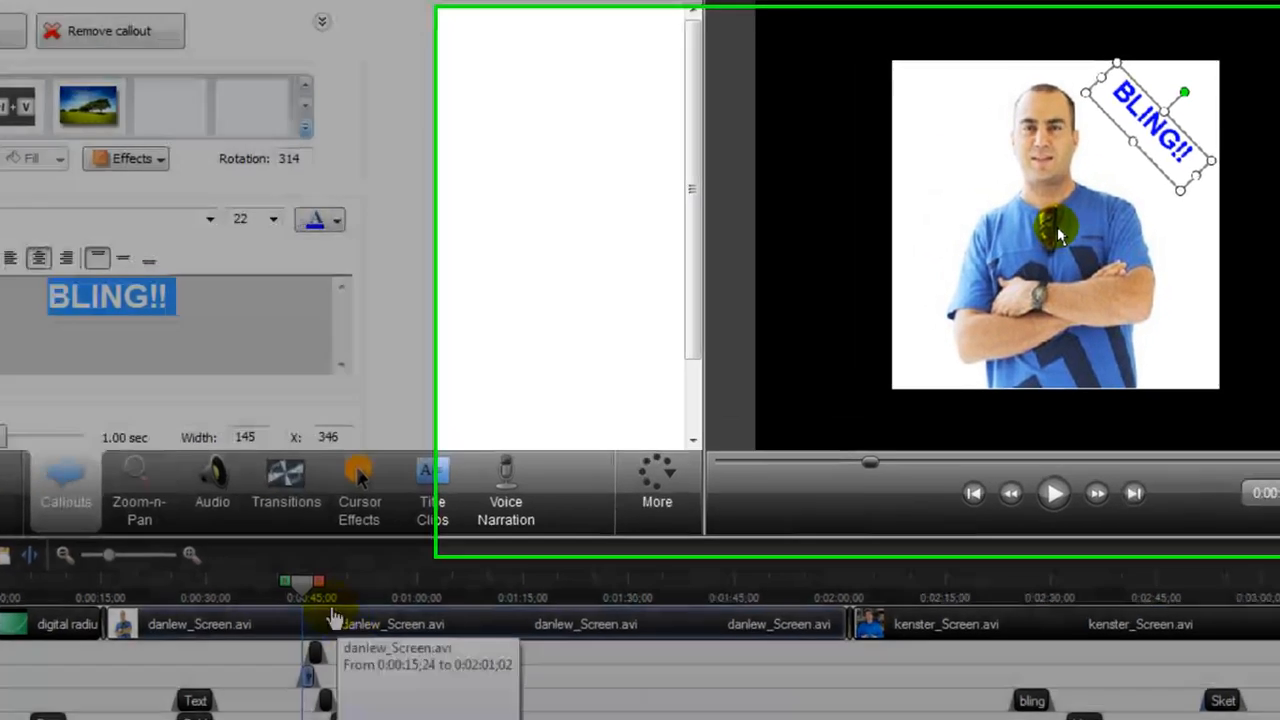
scroll(836, 286, up, 10)
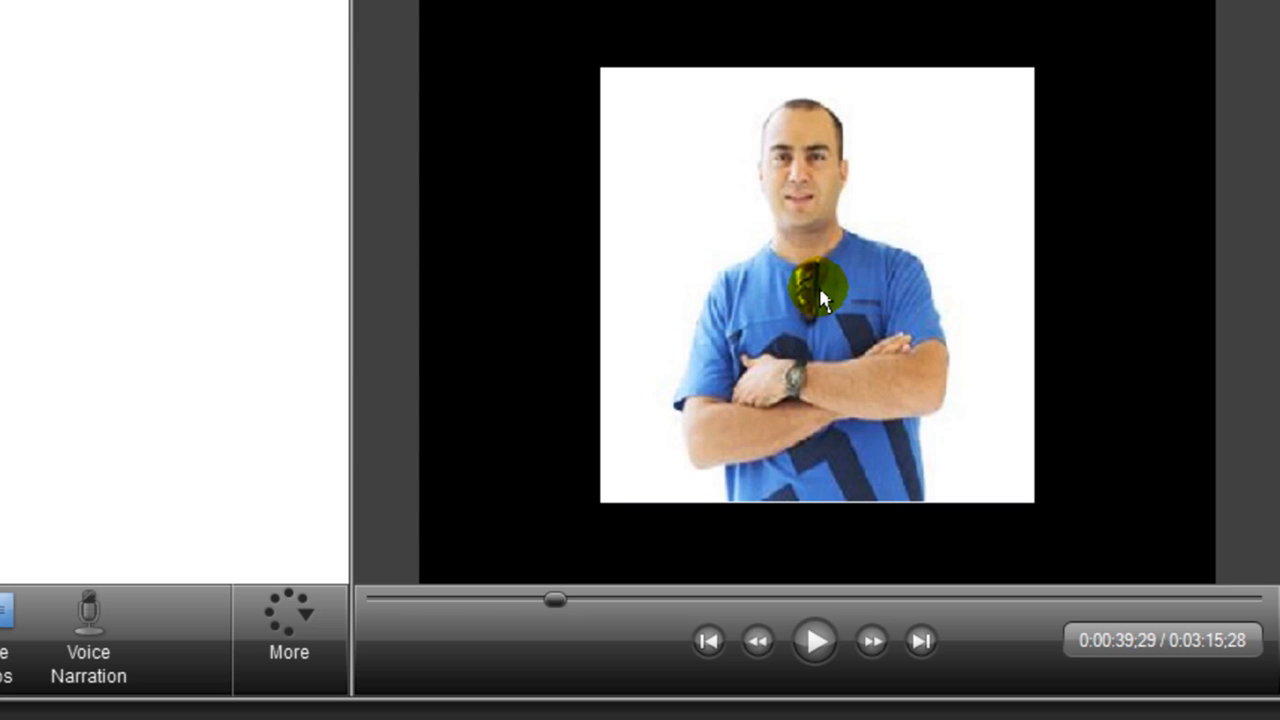
click(818, 650)
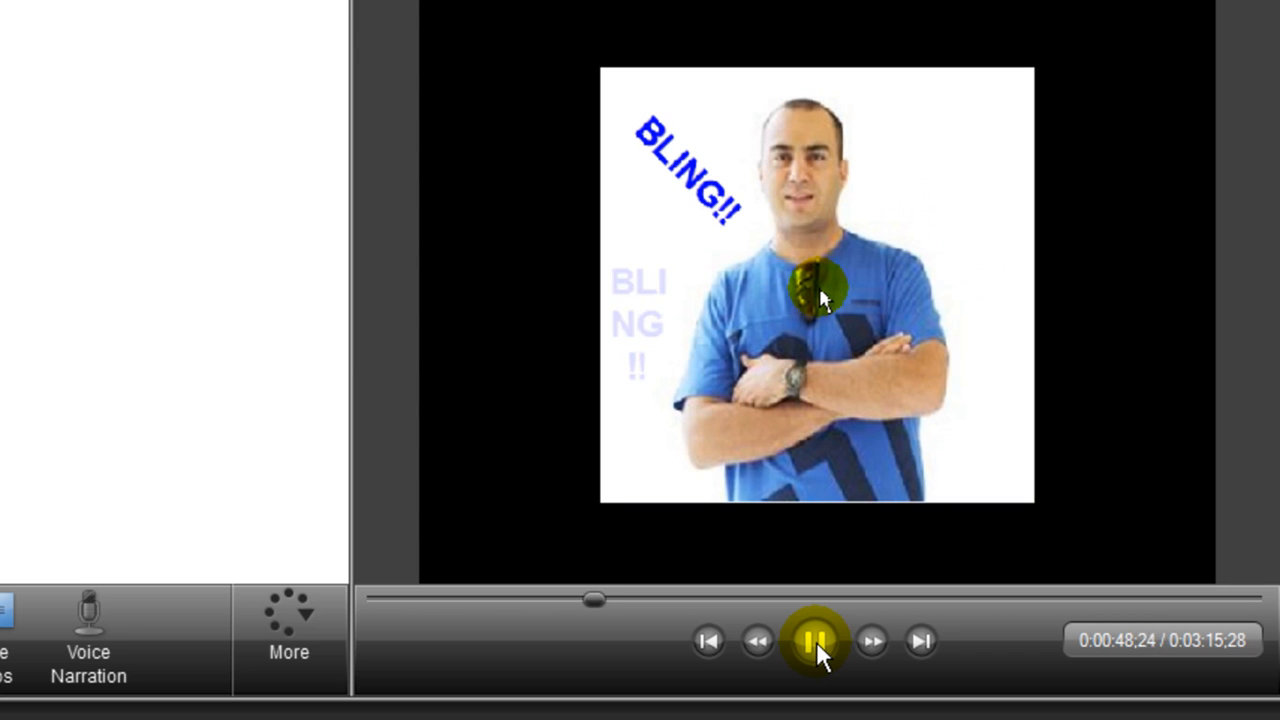
click(817, 645)
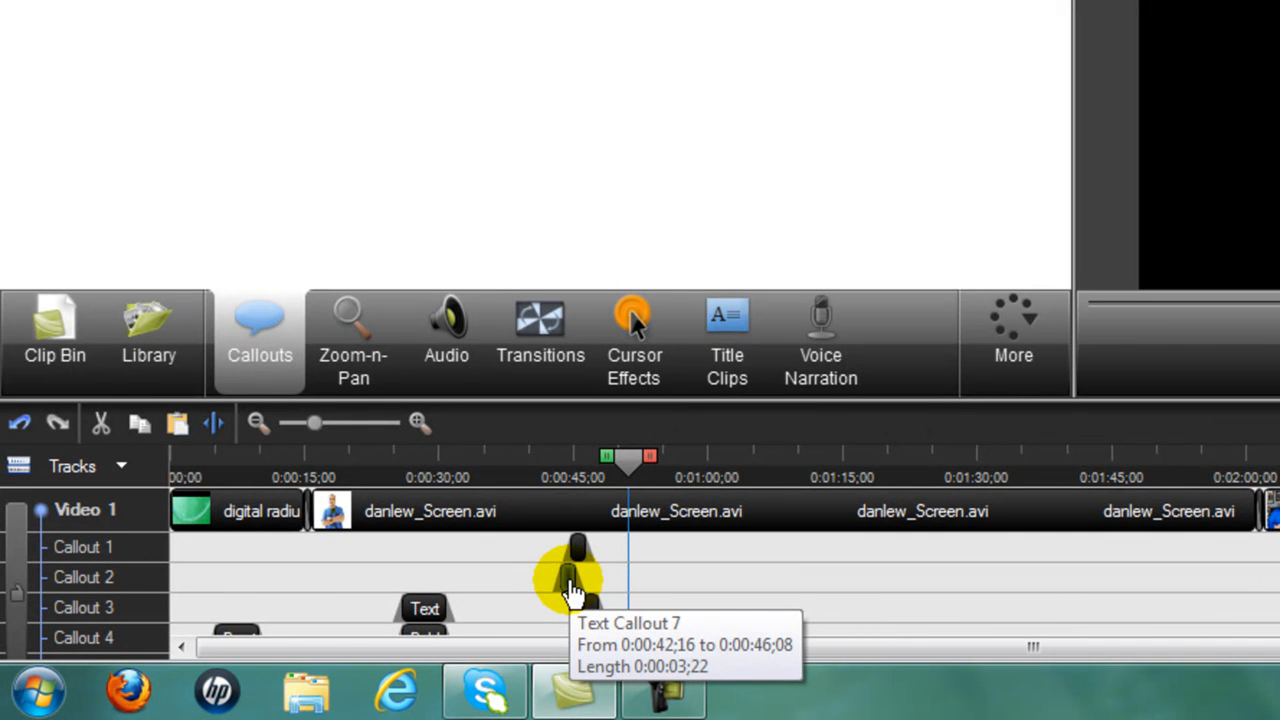
Move the playhead to the end of the project and switch to the Title Clips task.
drag(630, 458, 1005, 469)
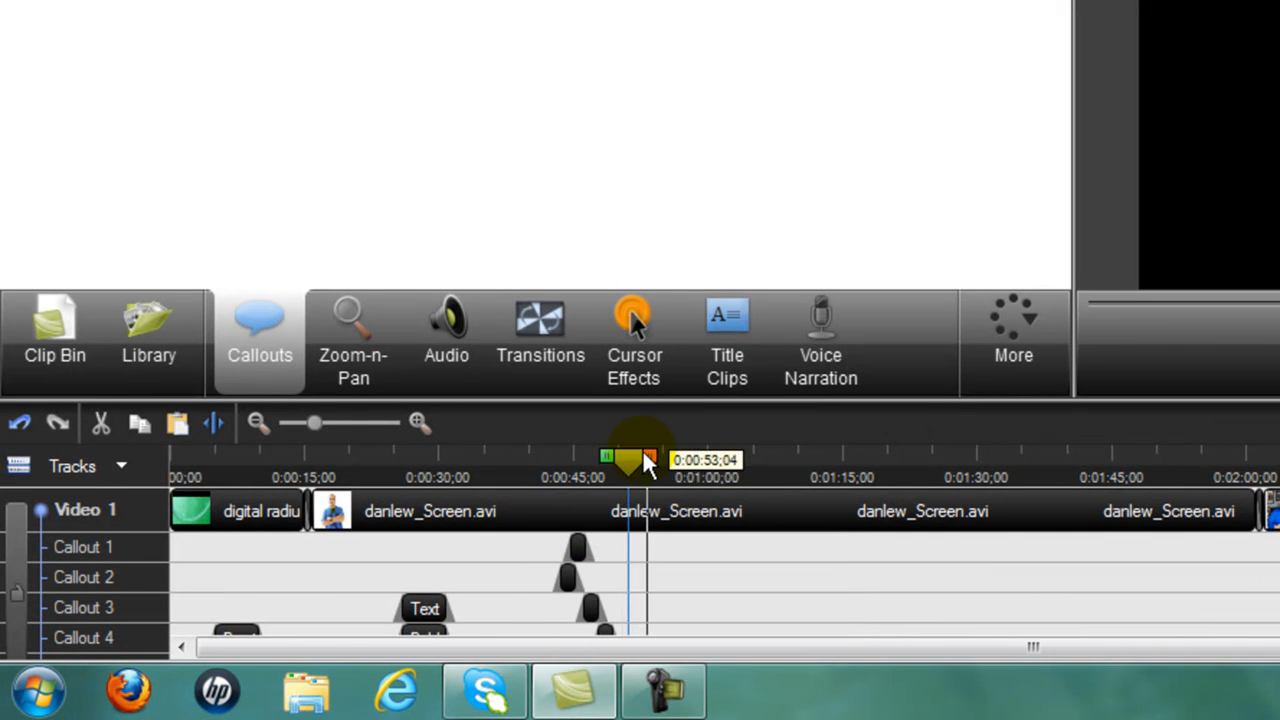
drag(643, 563, 1258, 676)
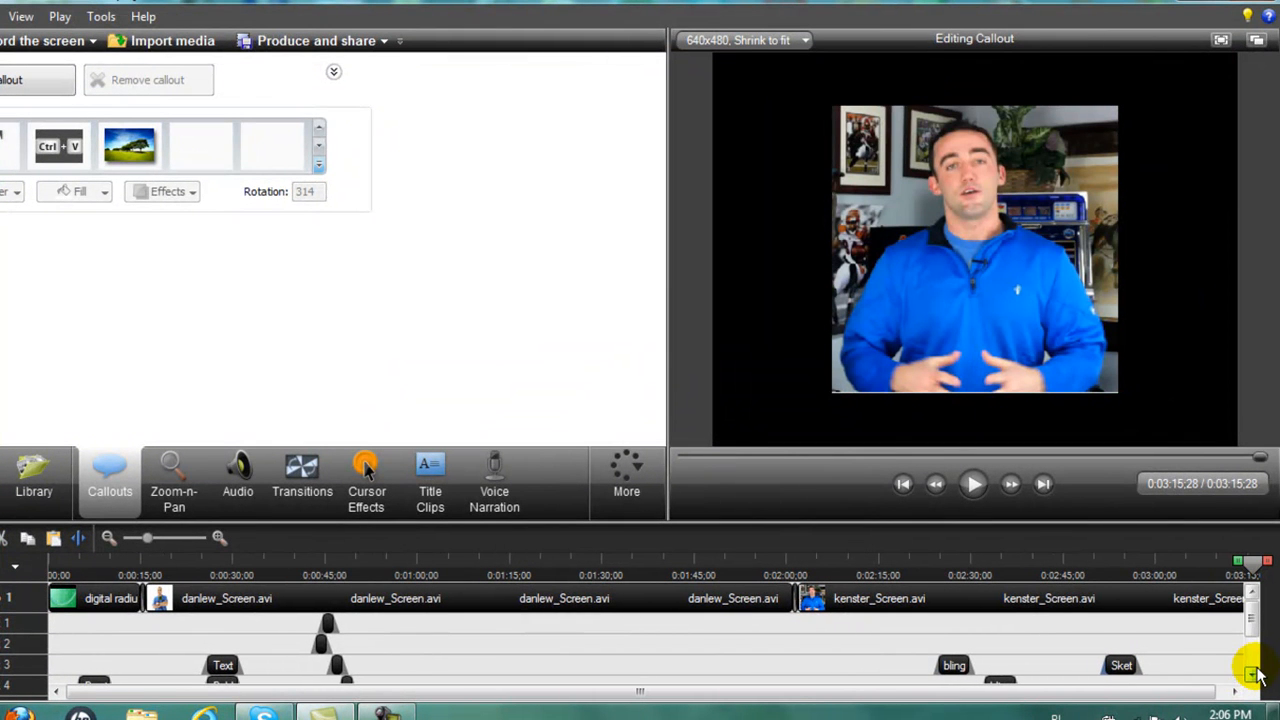
drag(1254, 568, 1218, 578)
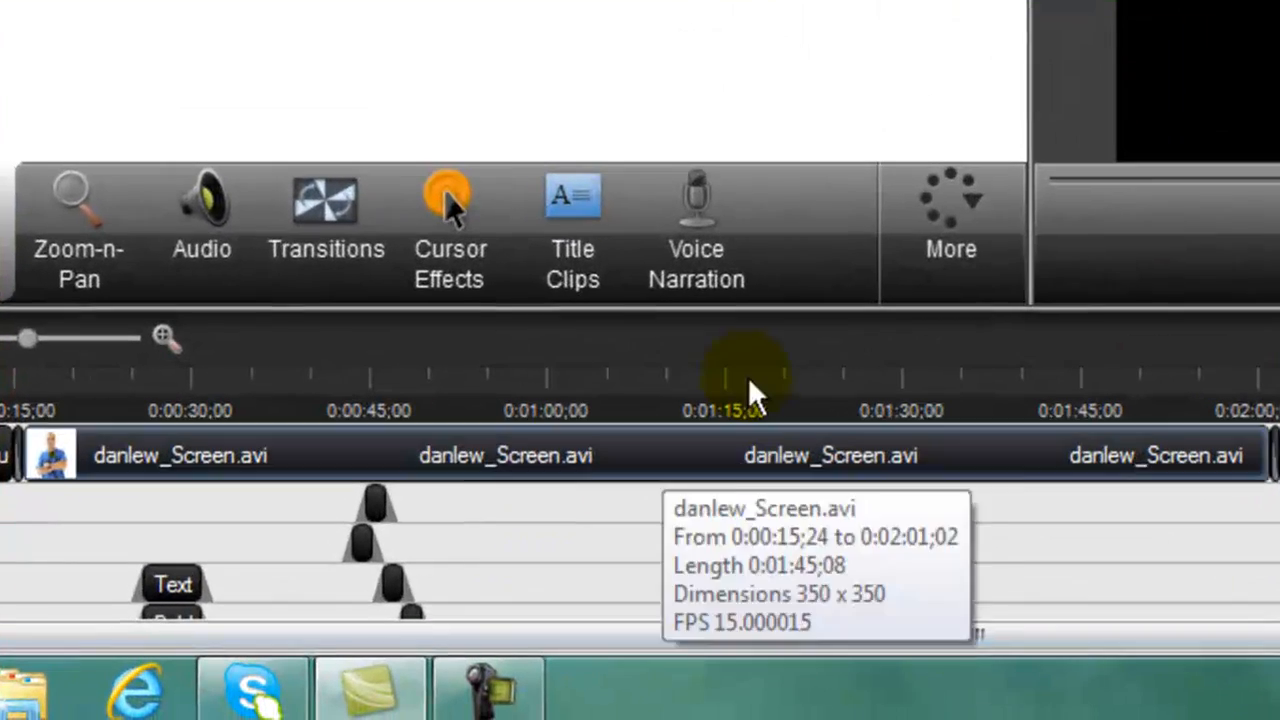
click(571, 205)
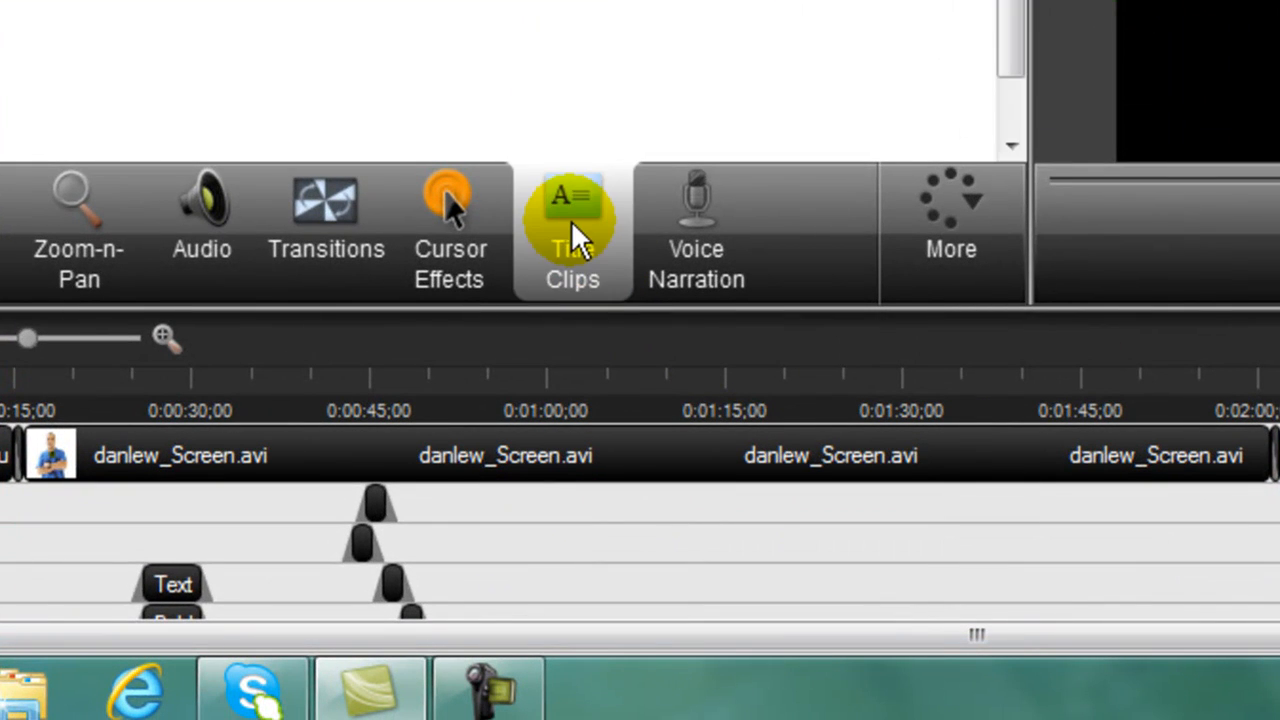
Add a title clip reading the presenter's name, 'Blogging For Marketers Solution' and their website address.
click(148, 34)
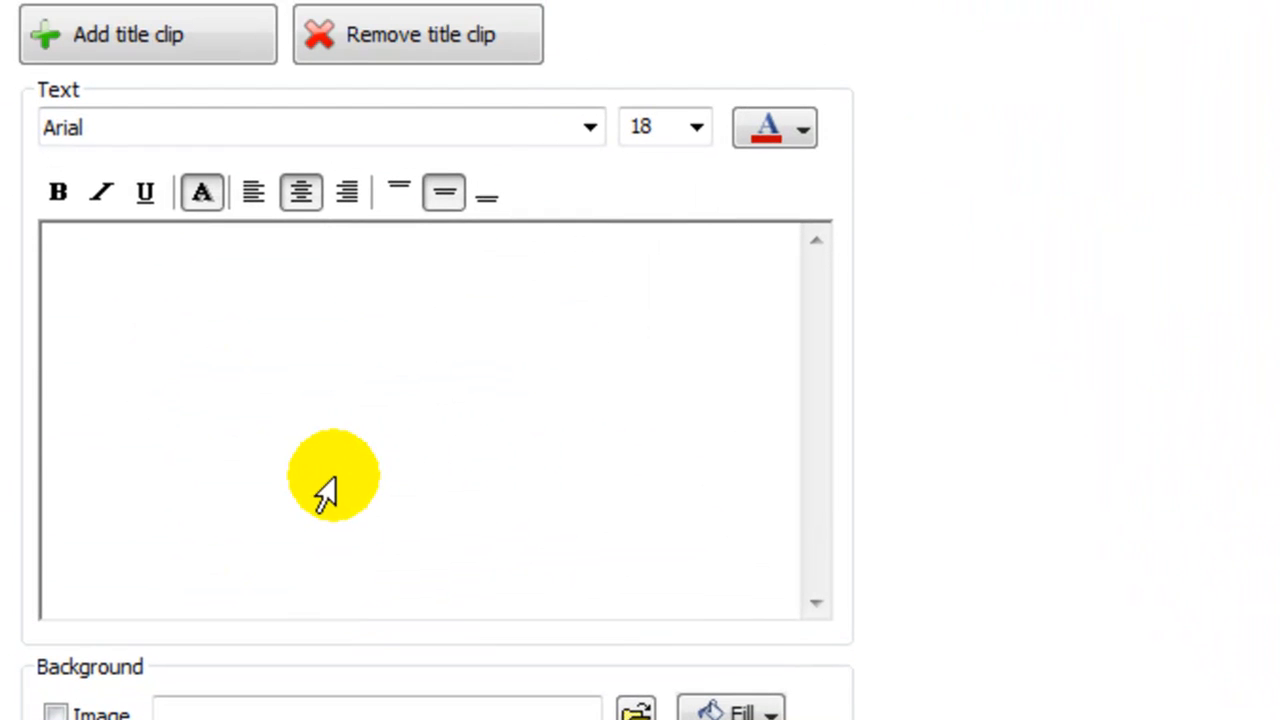
click(343, 478)
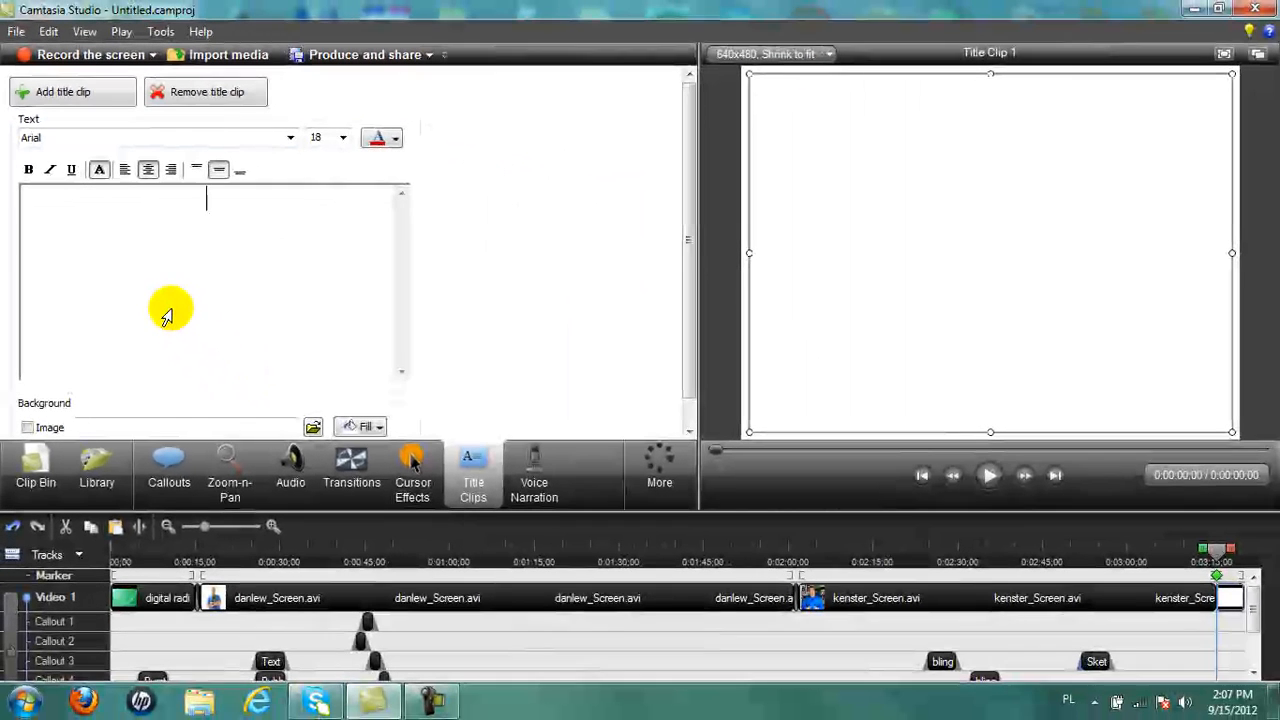
text(Rich)
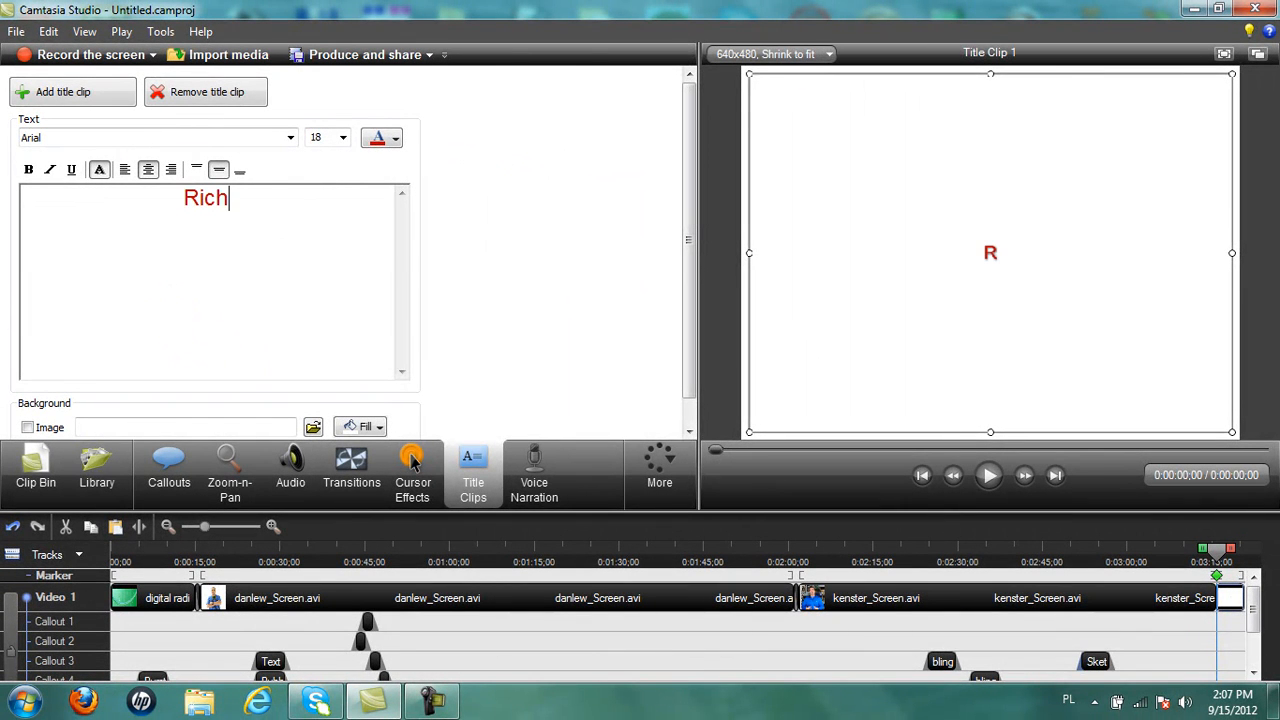
text(ard Smith  )
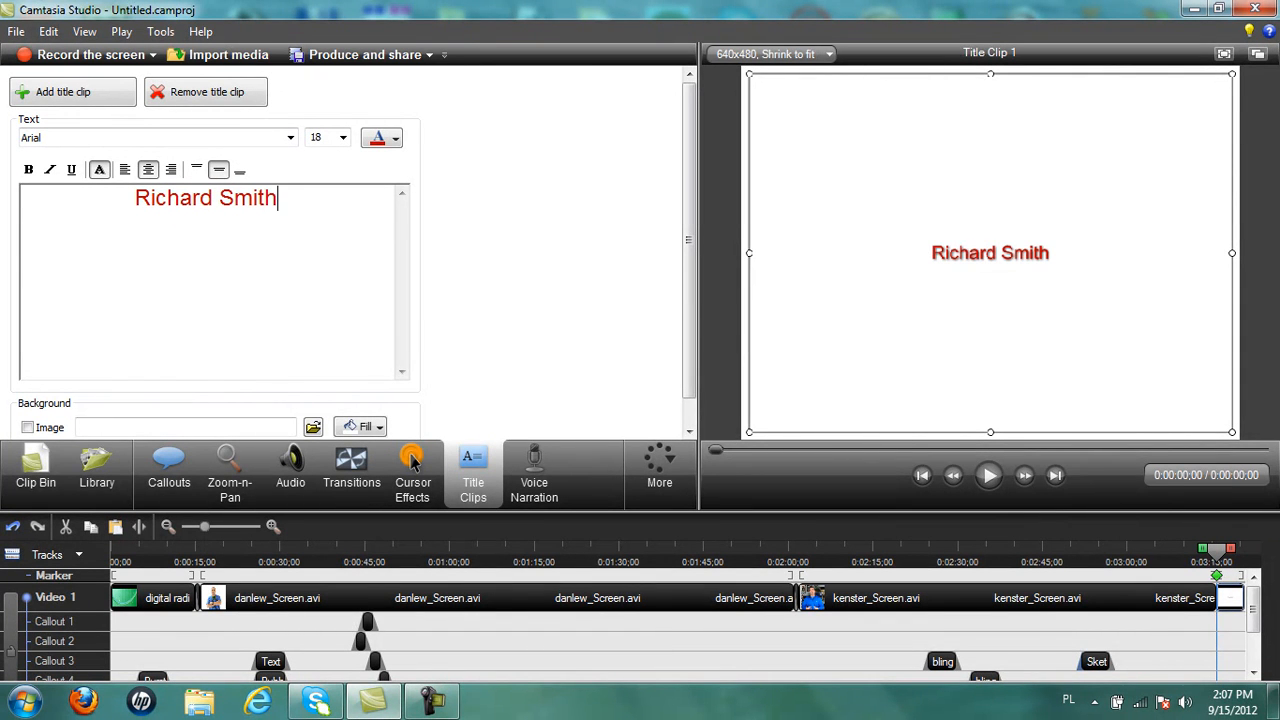
text(Blogging)
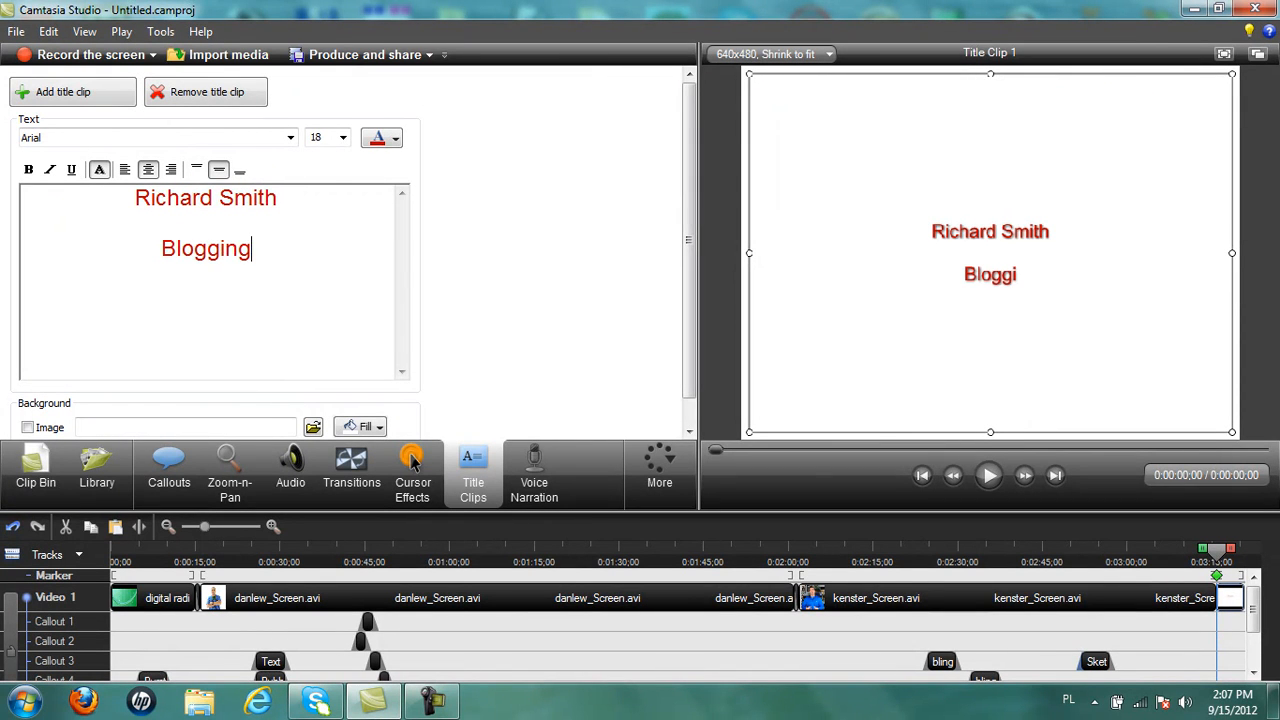
text( For Mar)
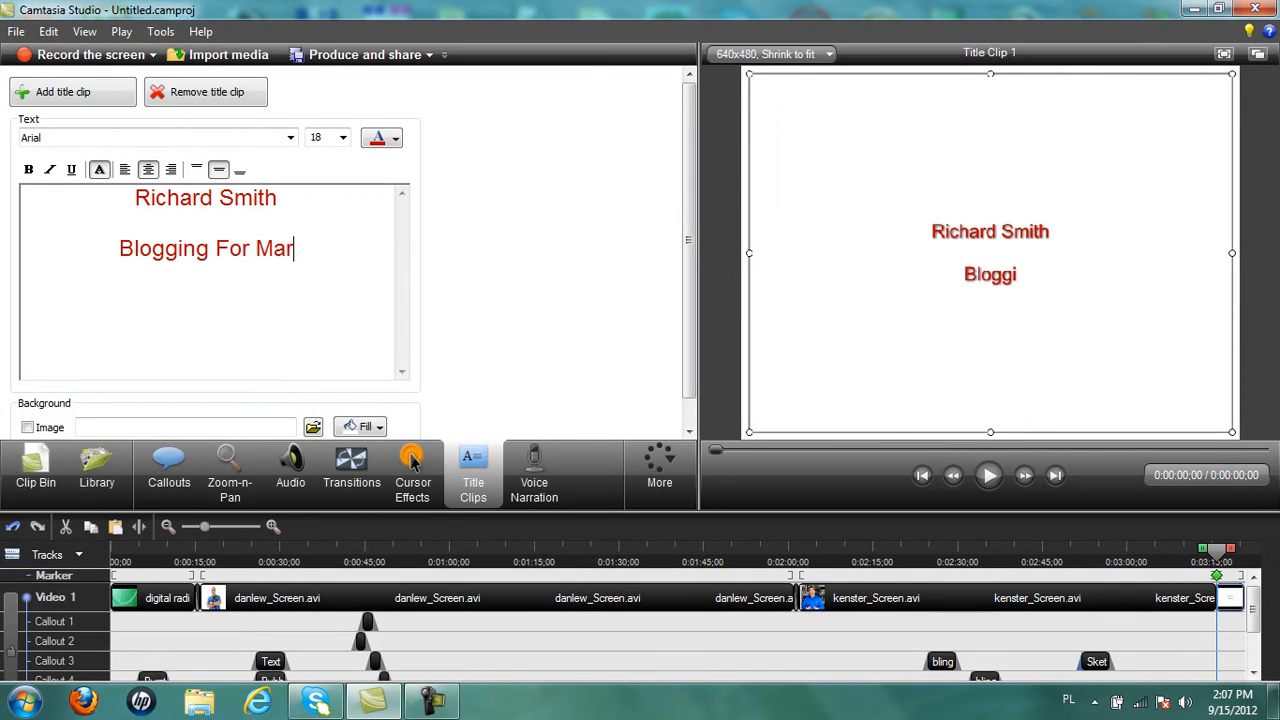
text(keter)
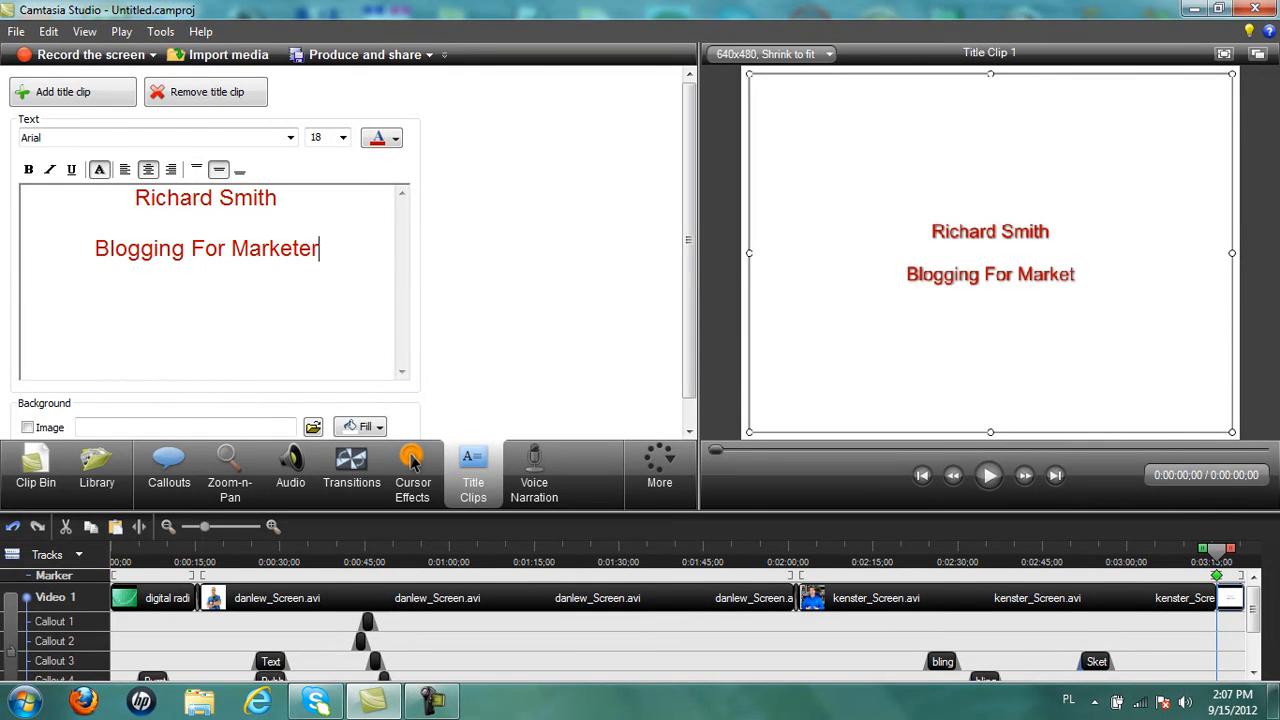
text(s Sol)
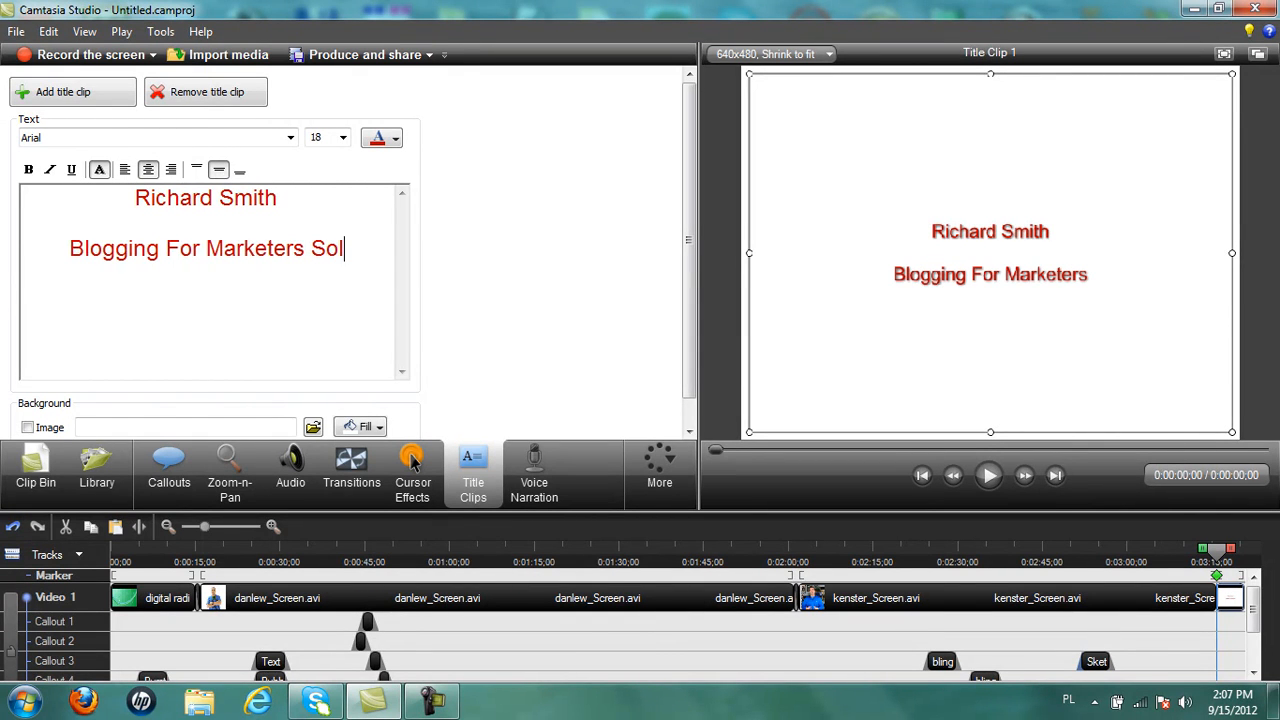
text(ution )
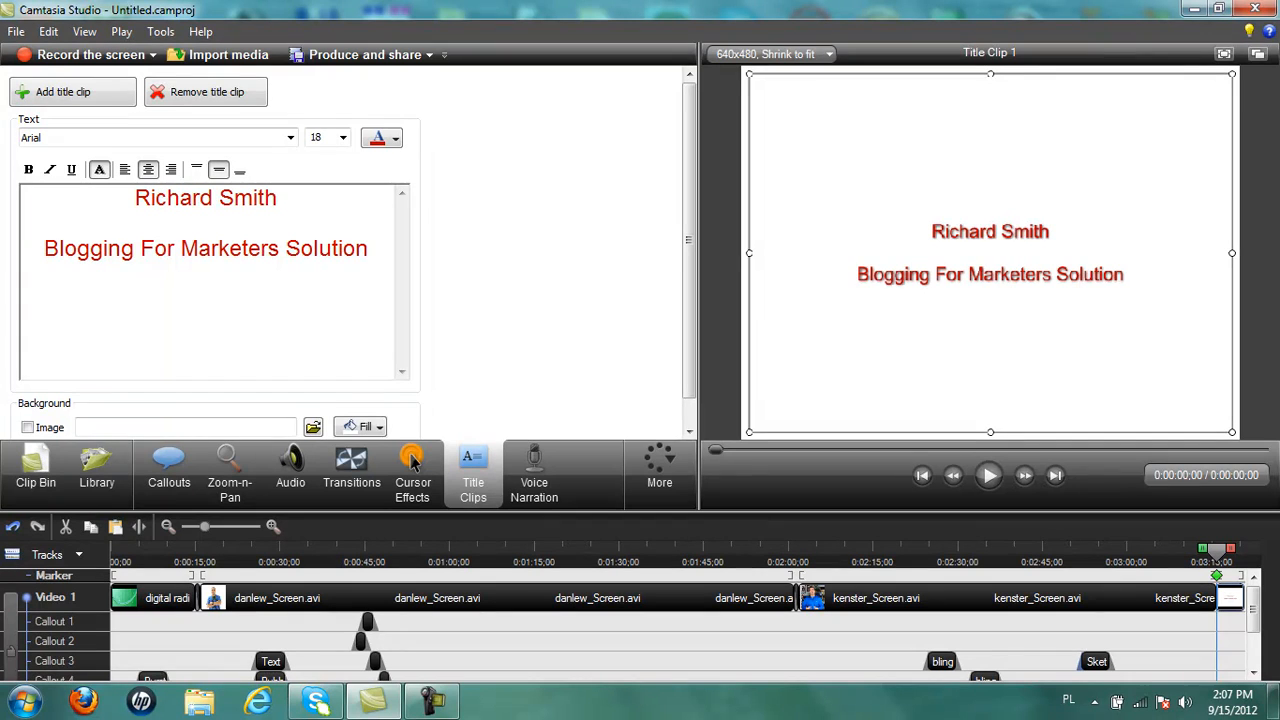
text(ww)
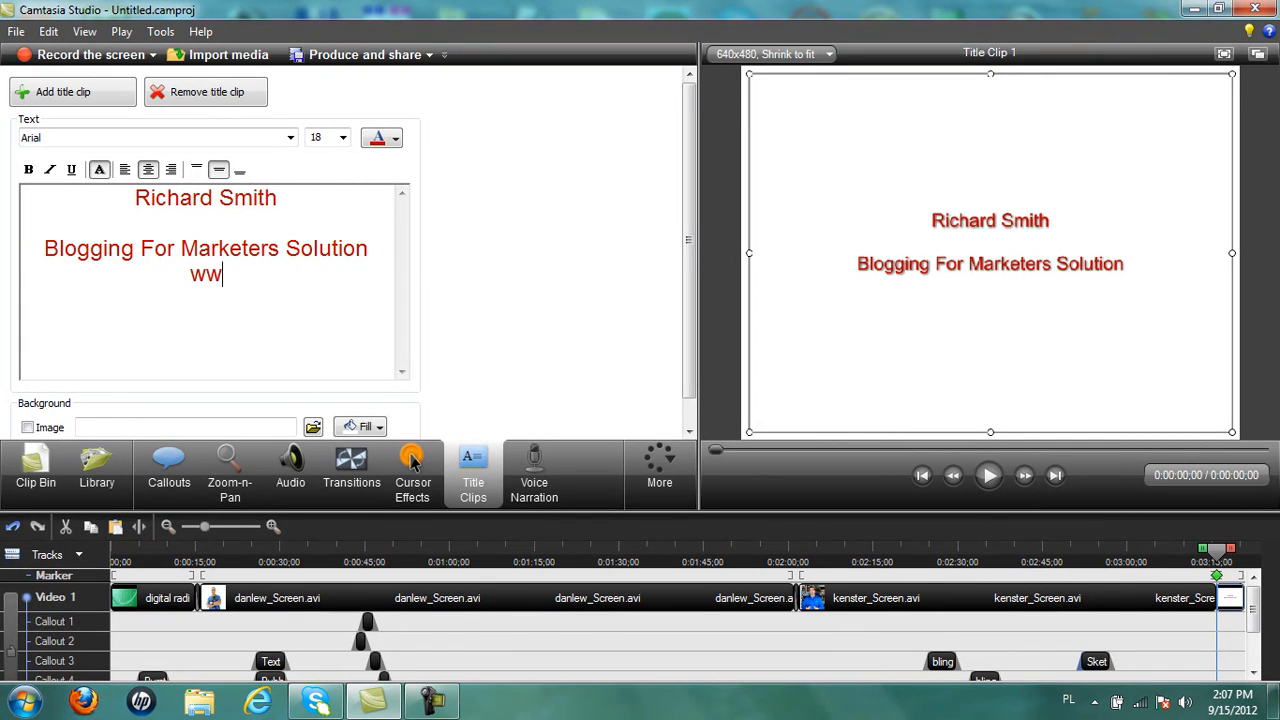
text(w.richoe)
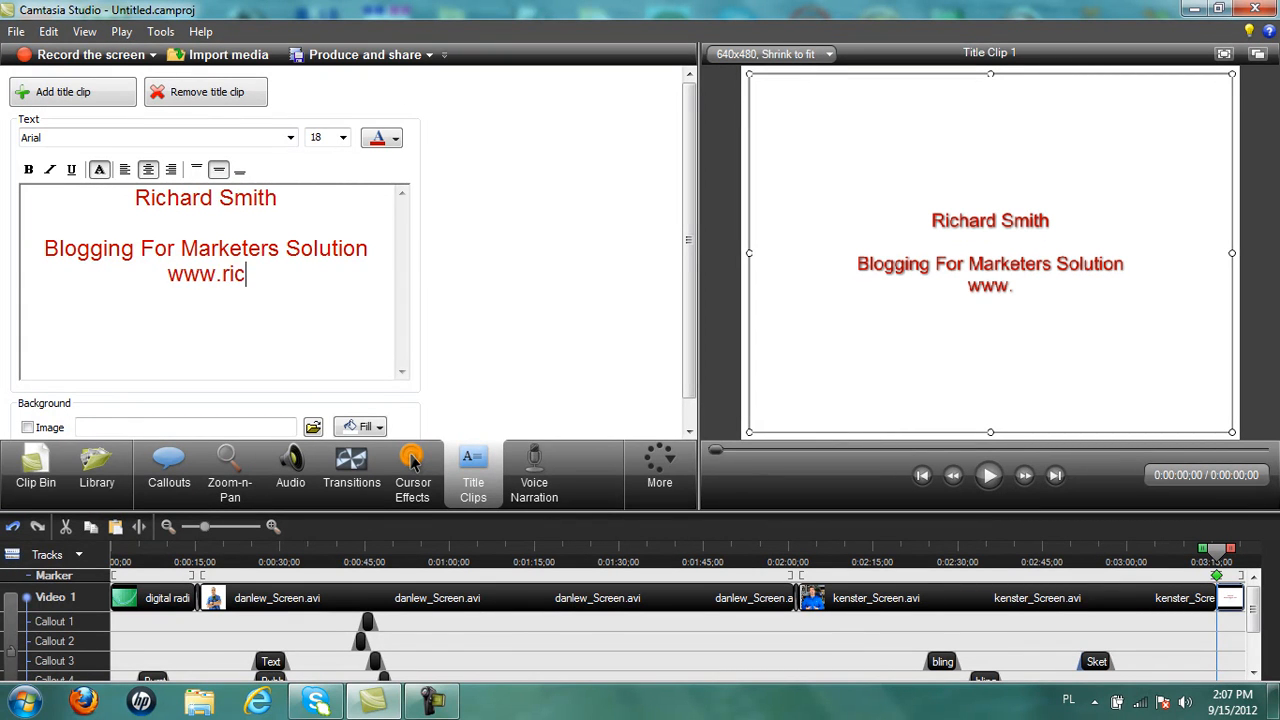
key(BackSpace)
key(BackSpace)
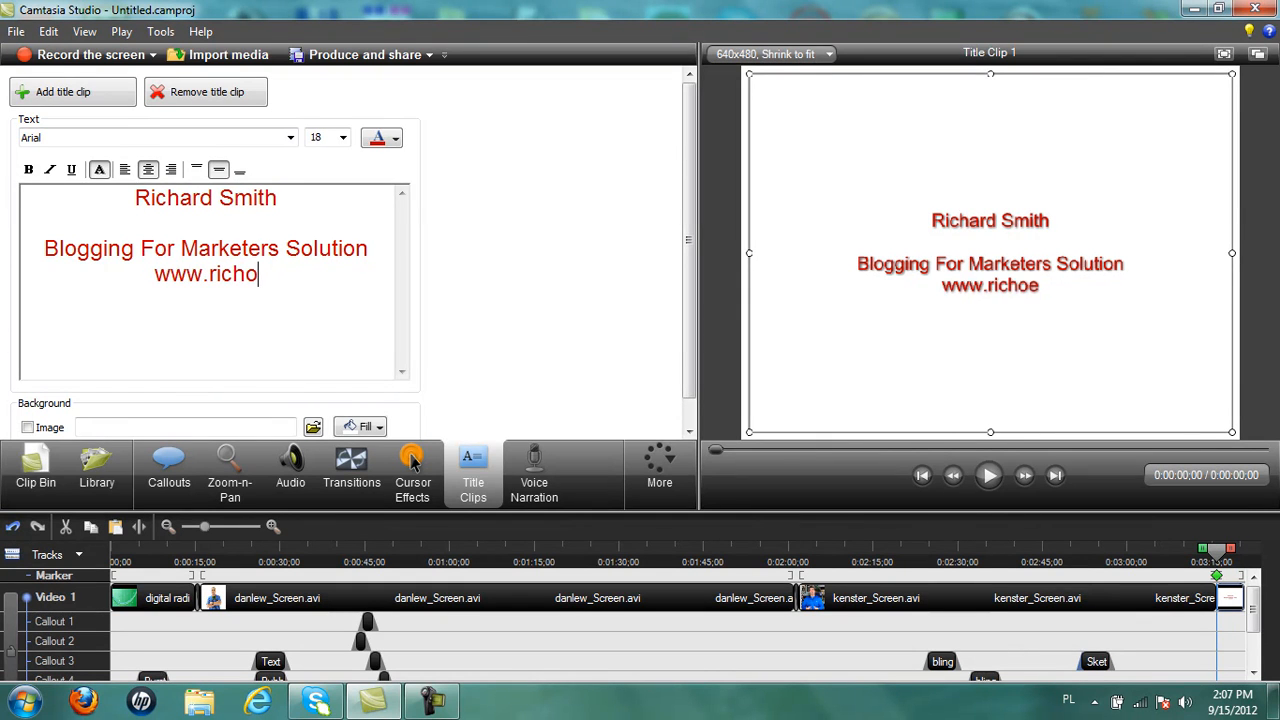
text(ies)
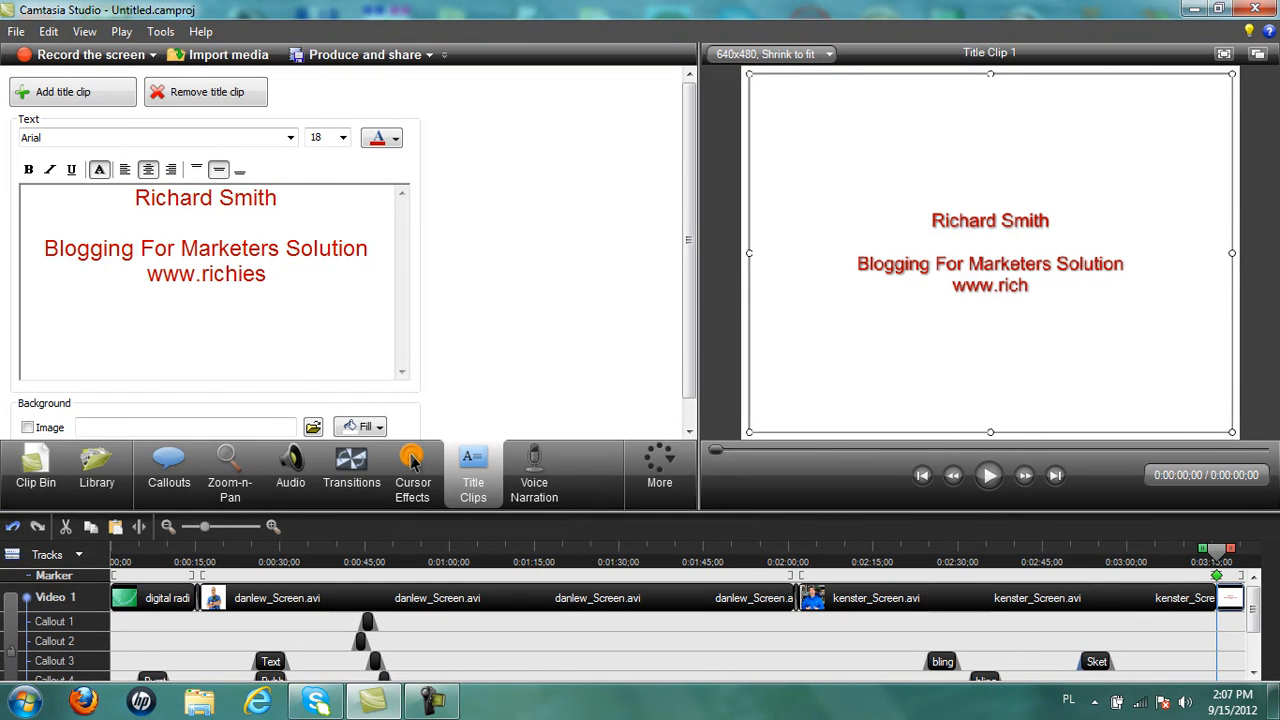
text(mith.me)
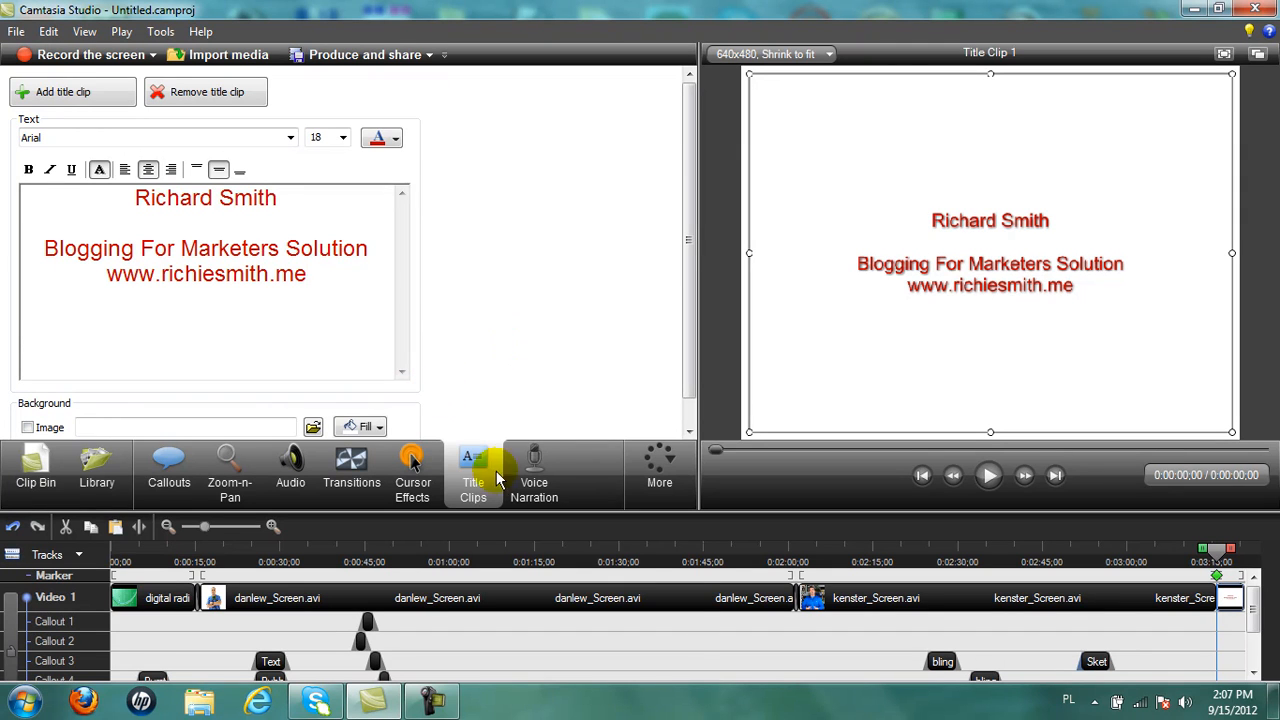
click(1216, 575)
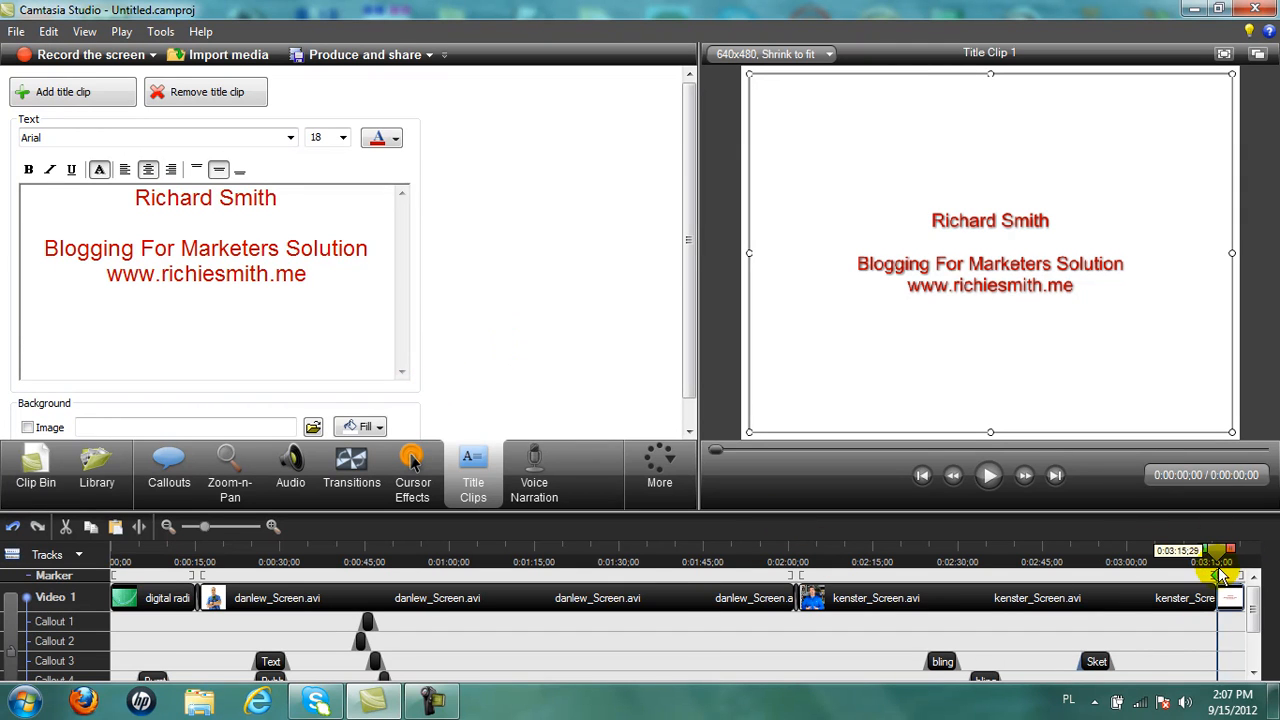
Place a Flip transition between kenster_Screen.avi and the title clip with a 0.8-second duration.
click(352, 462)
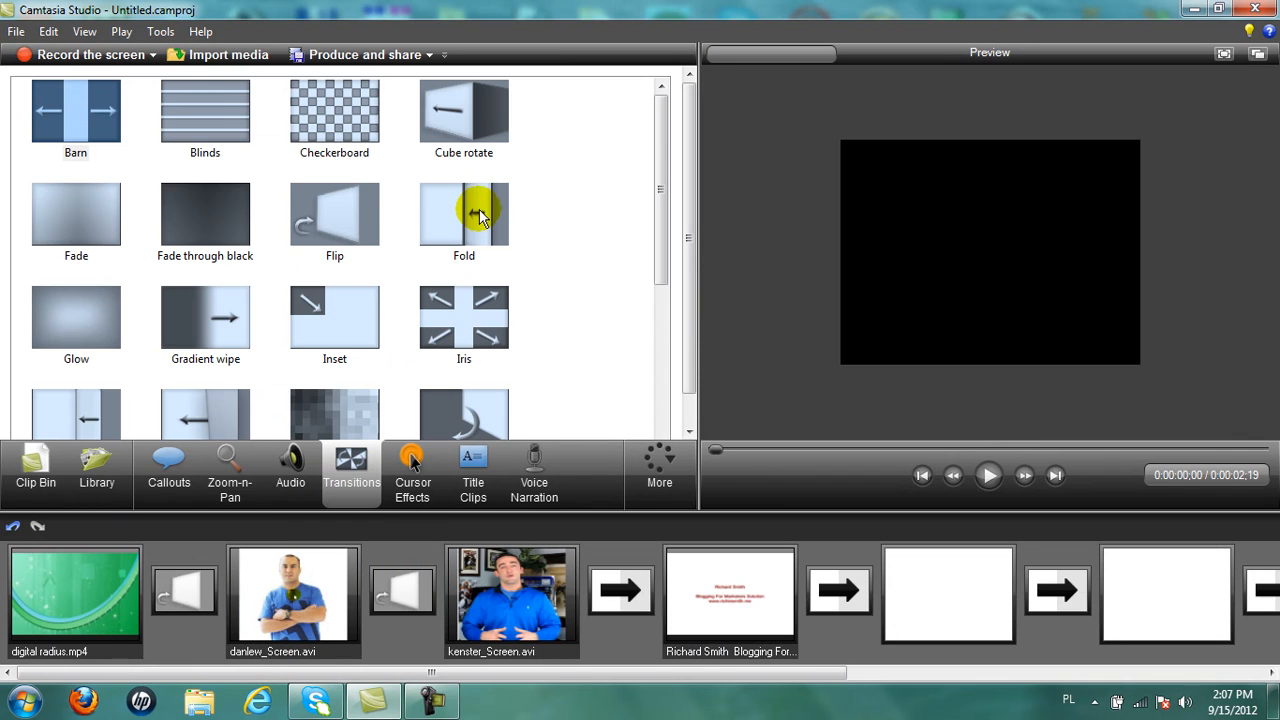
drag(340, 220, 613, 603)
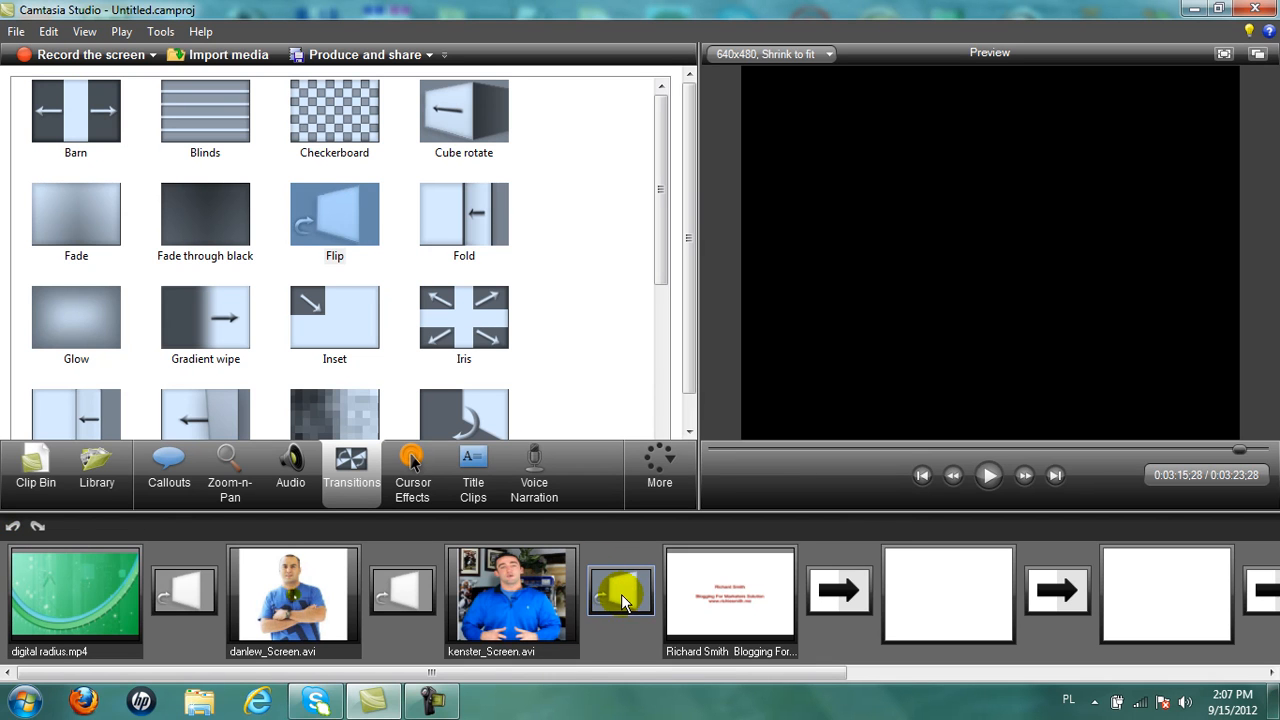
right_click(618, 592)
click(714, 502)
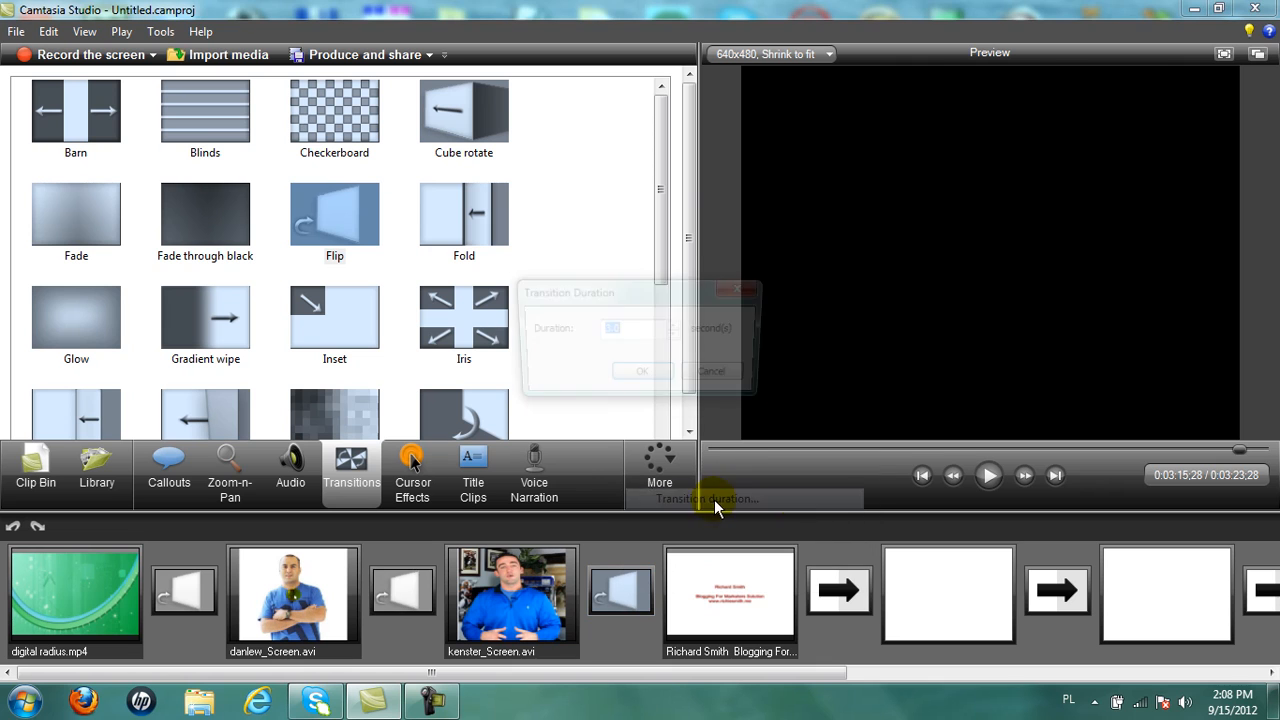
text(0.8)
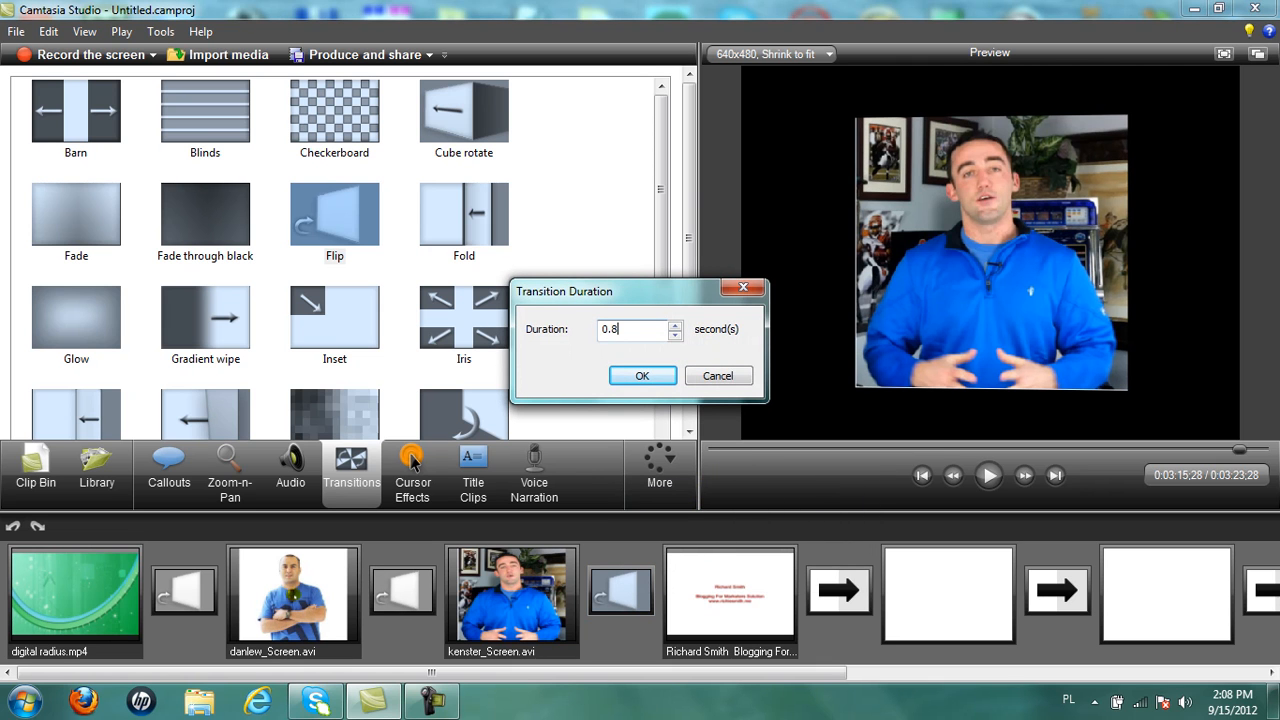
click(642, 376)
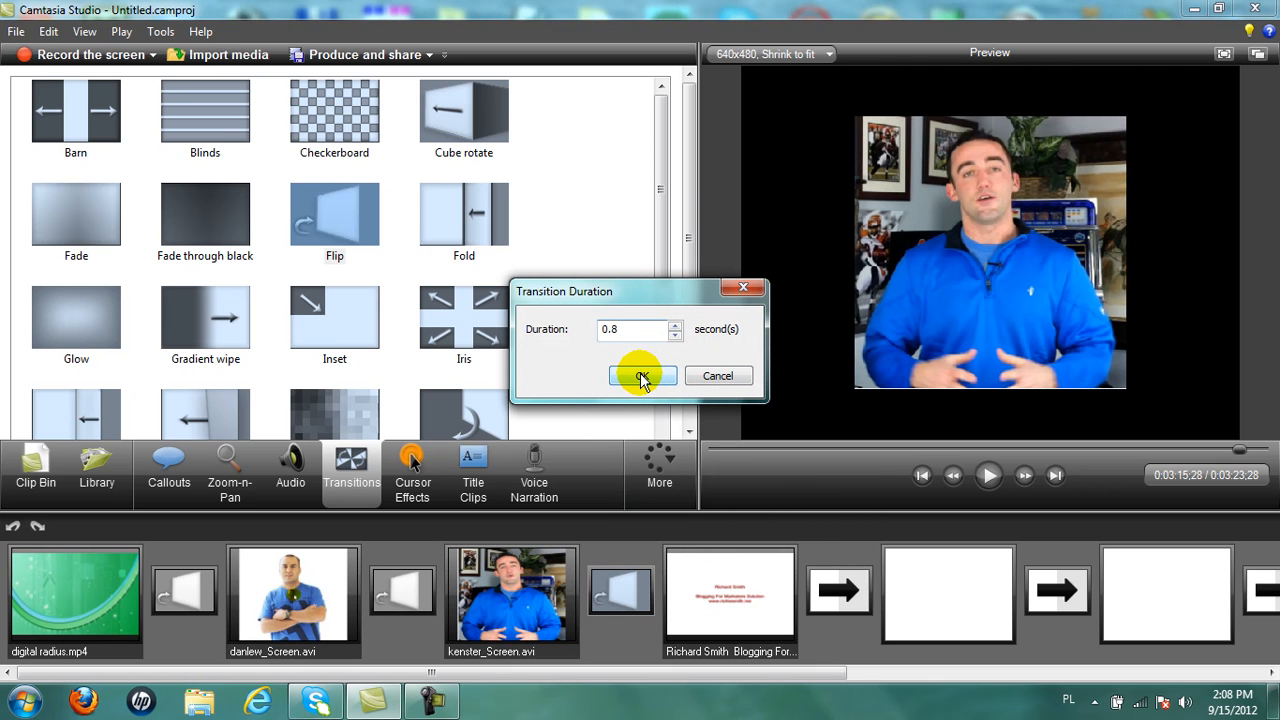